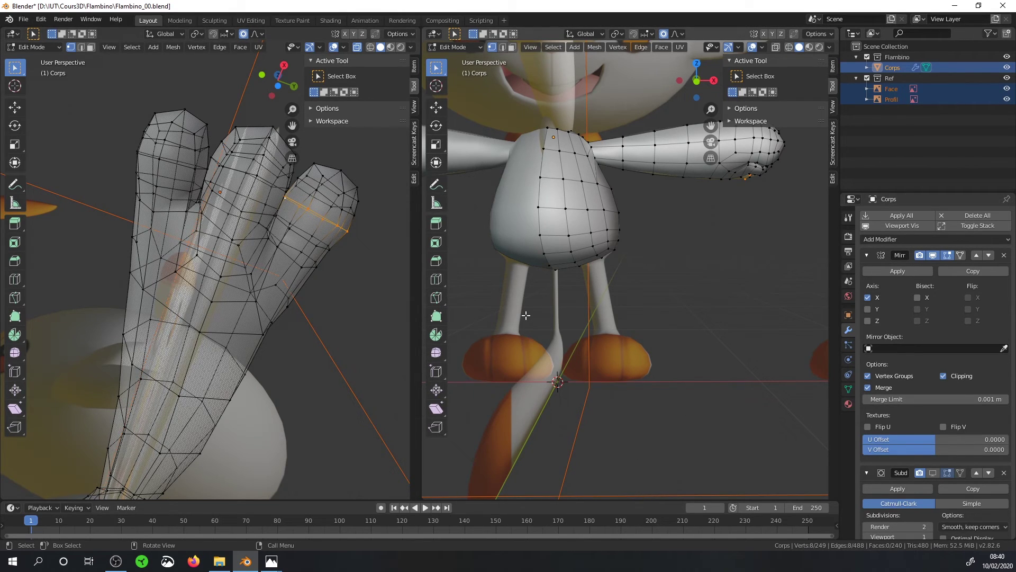
Add a cylinder to the body mesh at the 3D cursor, scale it down and try moving it toward the leg.
{"action": "key", "text": "shift+a"}
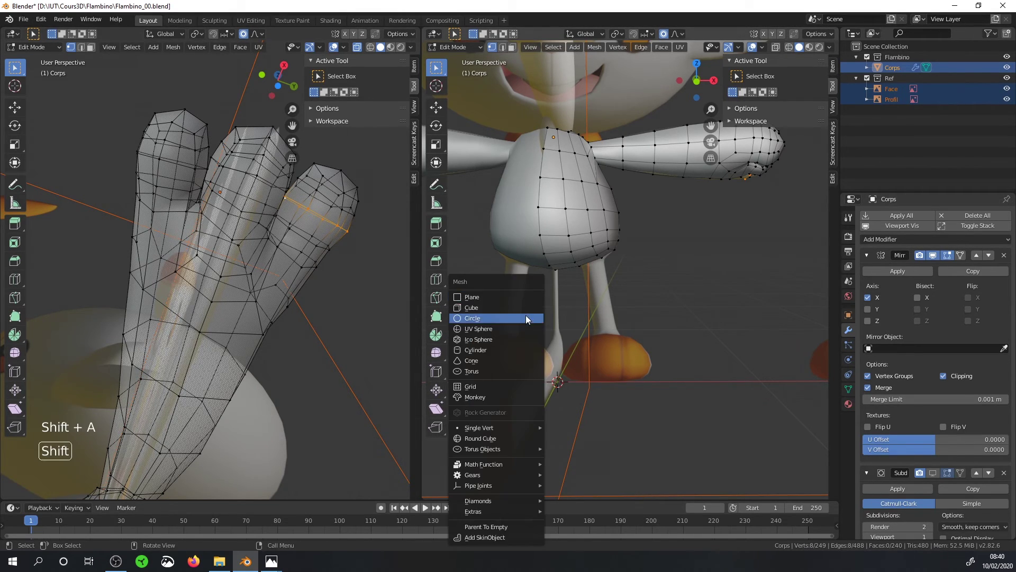
{"action": "left_click", "coordinate": [476, 350]}
{"action": "key", "text": "s"}
{"action": "left_click", "coordinate": [555, 361]}
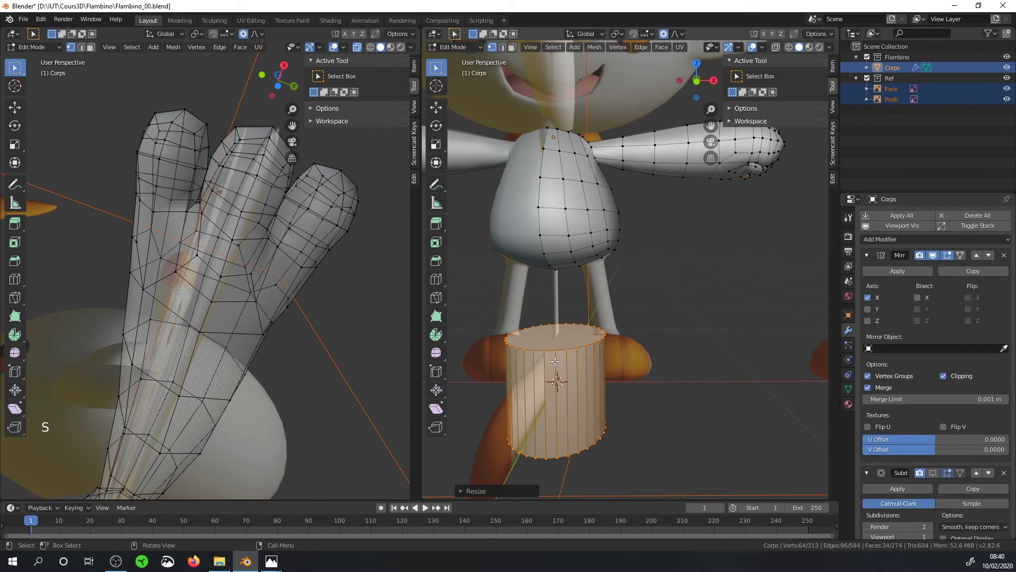
{"action": "key", "text": "g"}
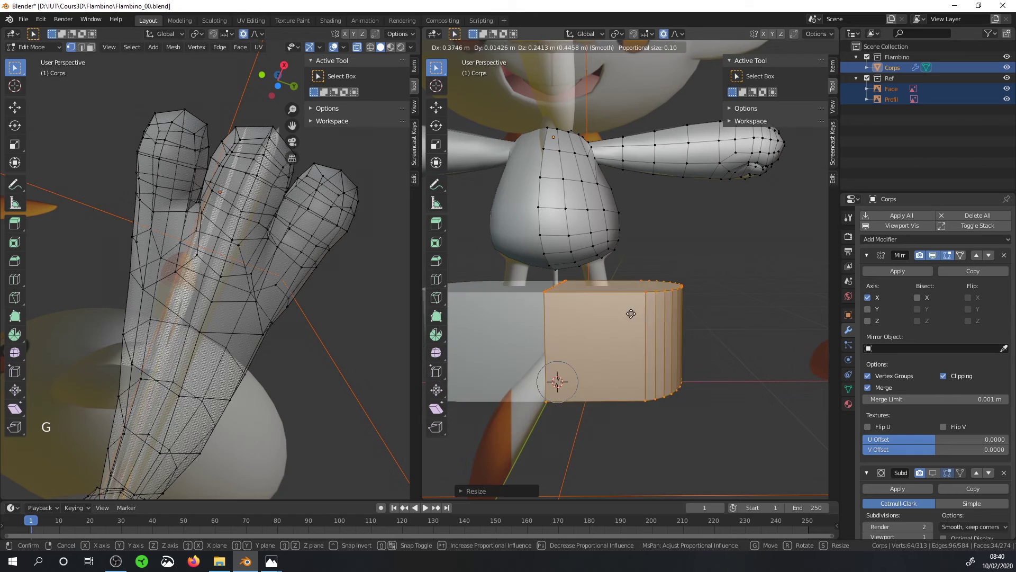
{"action": "right_click", "coordinate": [631, 313]}
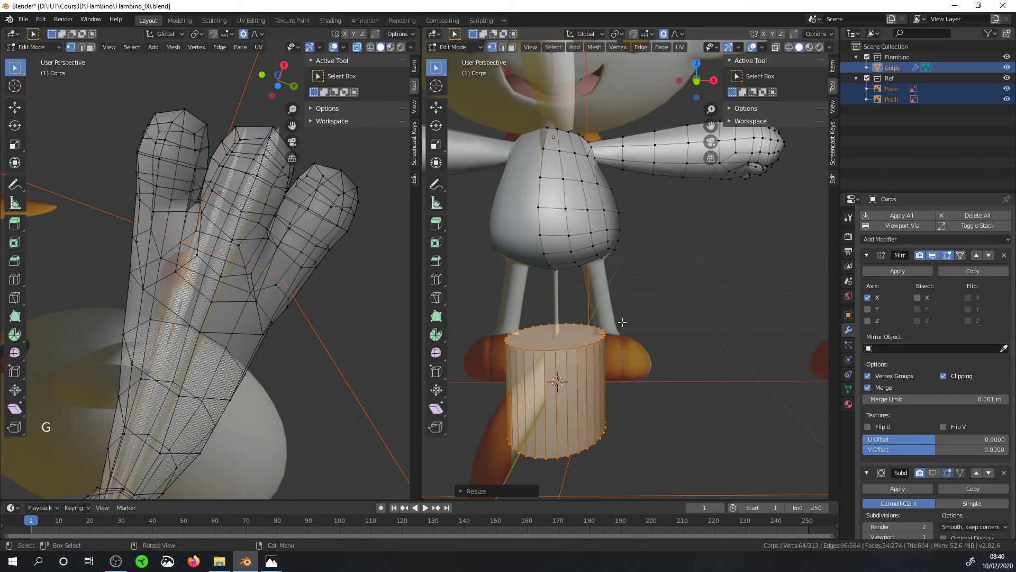
Turn off Clipping in the Mirror modifier, test moving the cylinder again, and delete it.
{"action": "left_click", "coordinate": [944, 376]}
{"action": "key", "text": "g"}
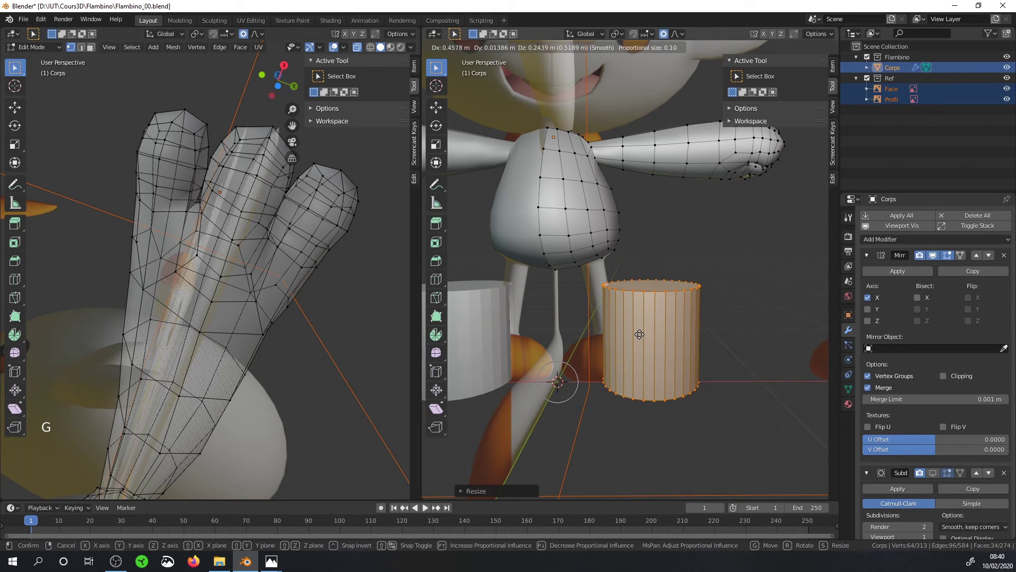
{"action": "right_click", "coordinate": [640, 334]}
{"action": "key", "text": "x"}
{"action": "left_click", "coordinate": [639, 326]}
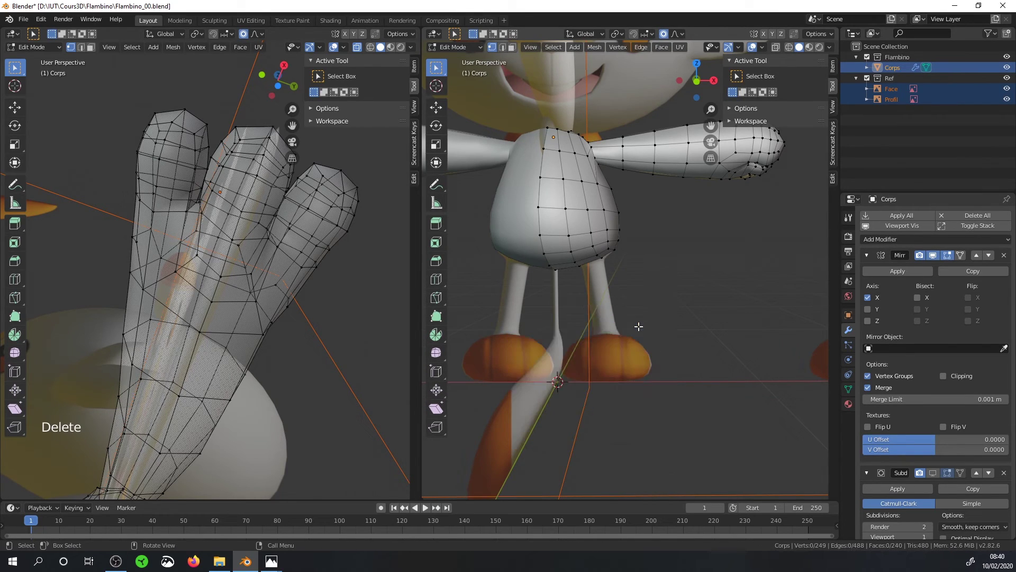
Place the 3D cursor on the reference image's leg in front view and add a cylinder there.
{"action": "key", "text": "KP_1"}
{"action": "scroll", "coordinate": [627, 320], "scroll_direction": "up", "scroll_amount": 2}
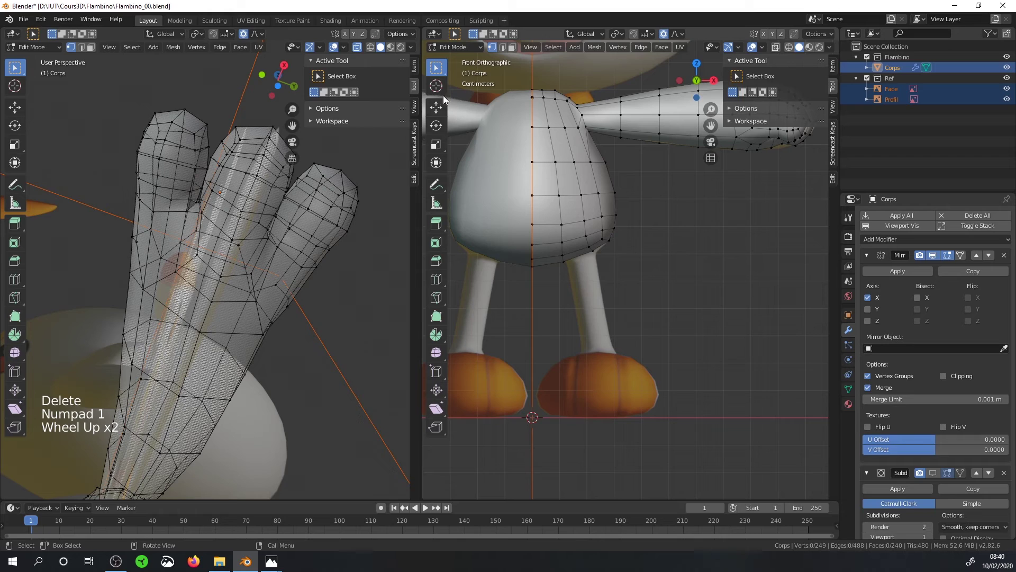
{"action": "left_click", "coordinate": [440, 91]}
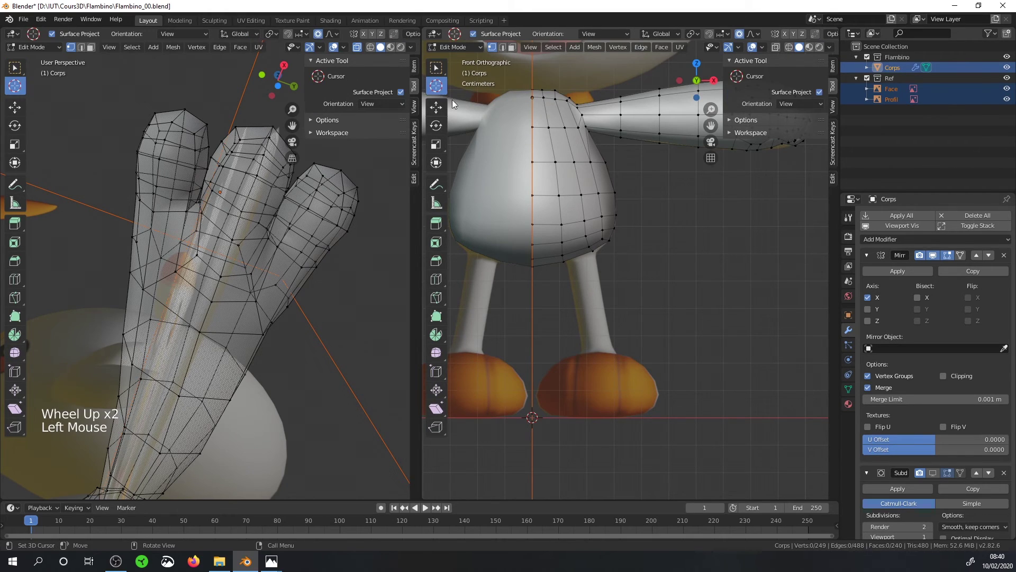
{"action": "left_click", "coordinate": [589, 305]}
{"action": "key", "text": "shift+a"}
{"action": "left_click", "coordinate": [604, 294]}
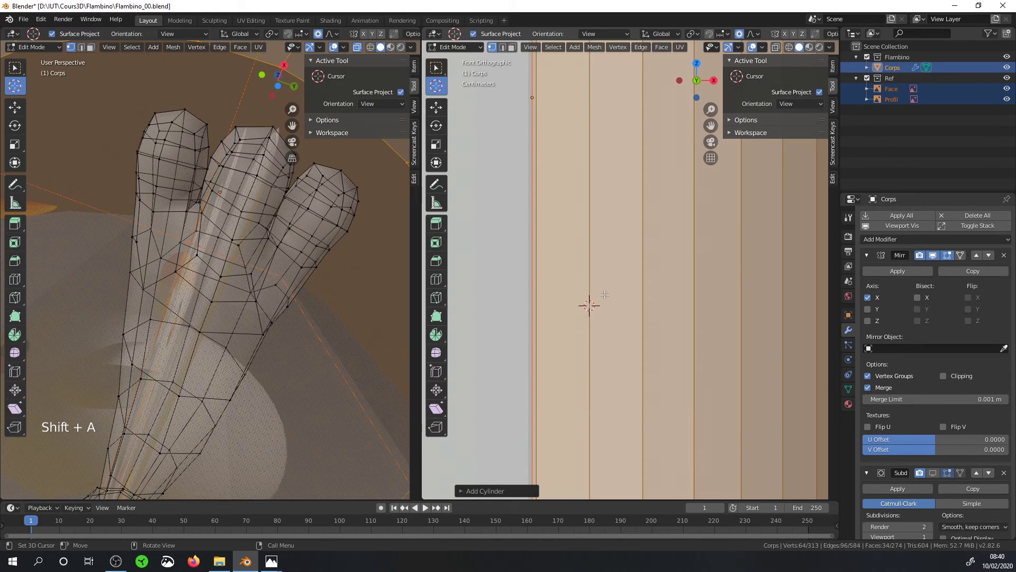
Set the new cylinder to 8 vertices, cap fill type Nothing, 0.06 m radius and 0.35 m depth.
{"action": "left_click", "coordinate": [461, 493]}
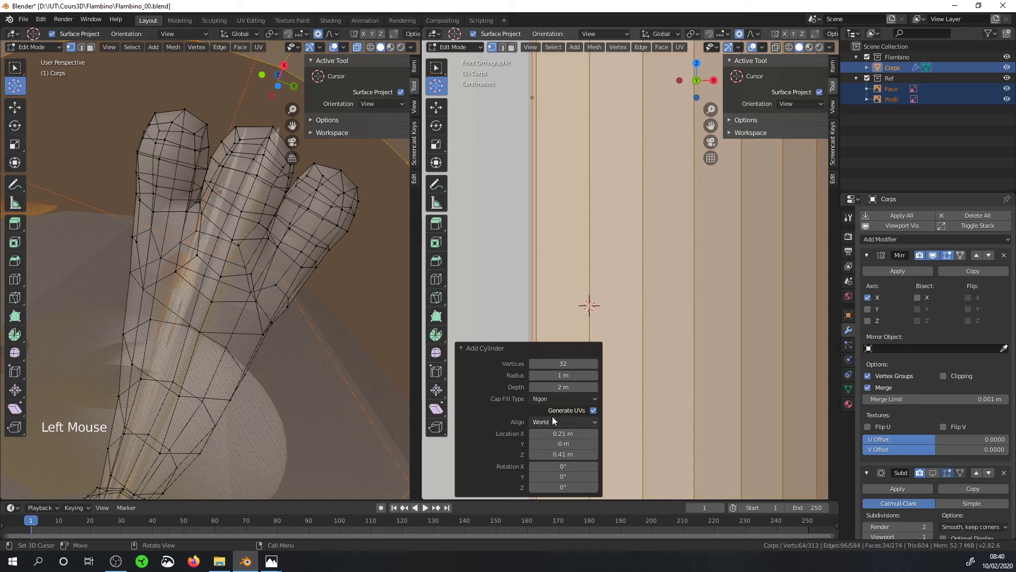
{"action": "double_click", "coordinate": [571, 365]}
{"action": "type", "text": "8"}
{"action": "key", "text": "Return"}
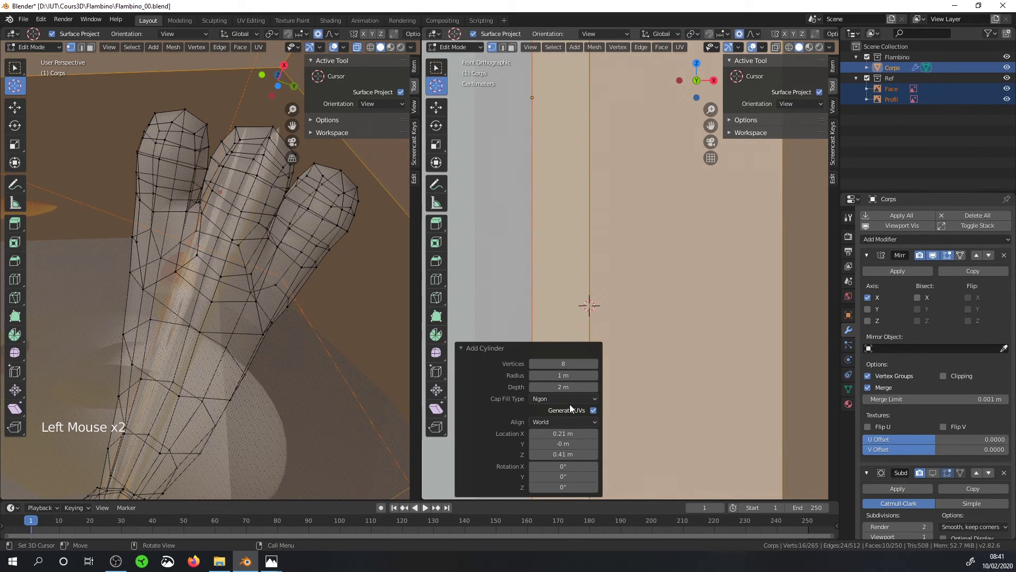
{"action": "left_click", "coordinate": [569, 399]}
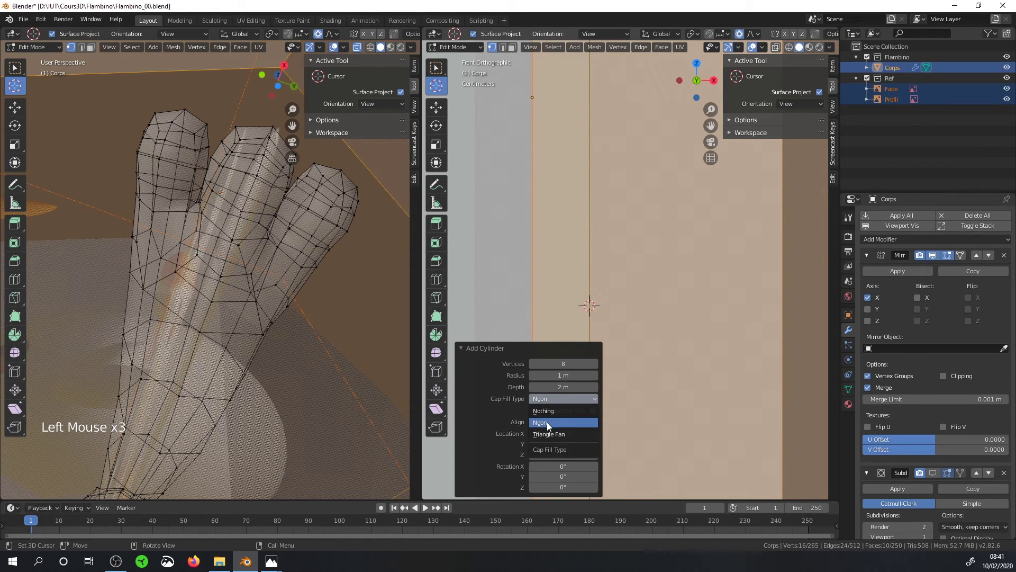
{"action": "left_click", "coordinate": [551, 410]}
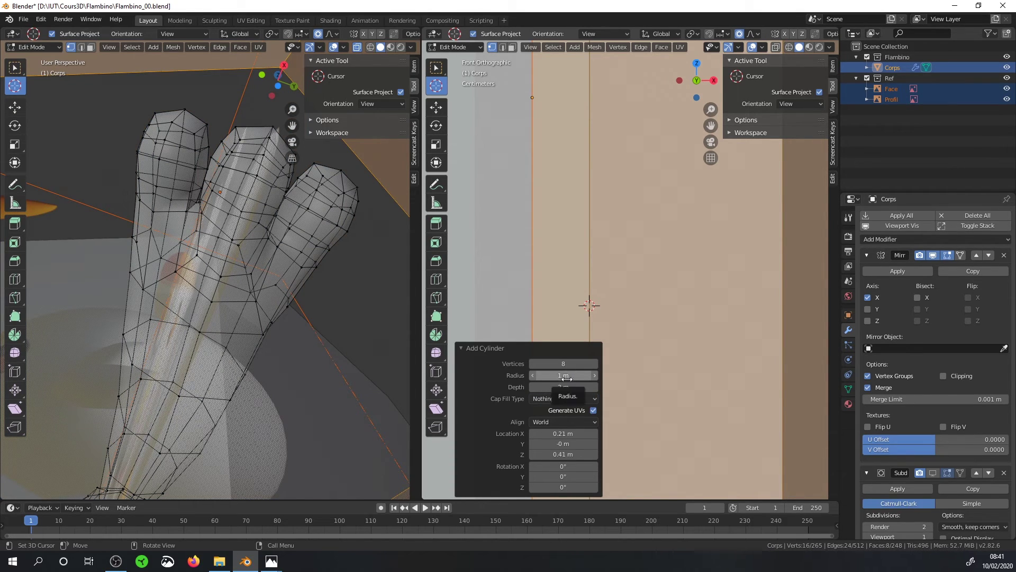
{"action": "mouse_move", "coordinate": [566, 376]}
{"action": "left_mouse_down"}
{"action": "mouse_move", "coordinate": [530, 376]}
{"action": "mouse_move", "coordinate": [549, 386]}
{"action": "left_mouse_up"}
Move the leg cylinder sideways to centre it over the reference leg between the body and the foot.
{"action": "scroll", "coordinate": [630, 338], "scroll_direction": "up", "scroll_amount": 1}
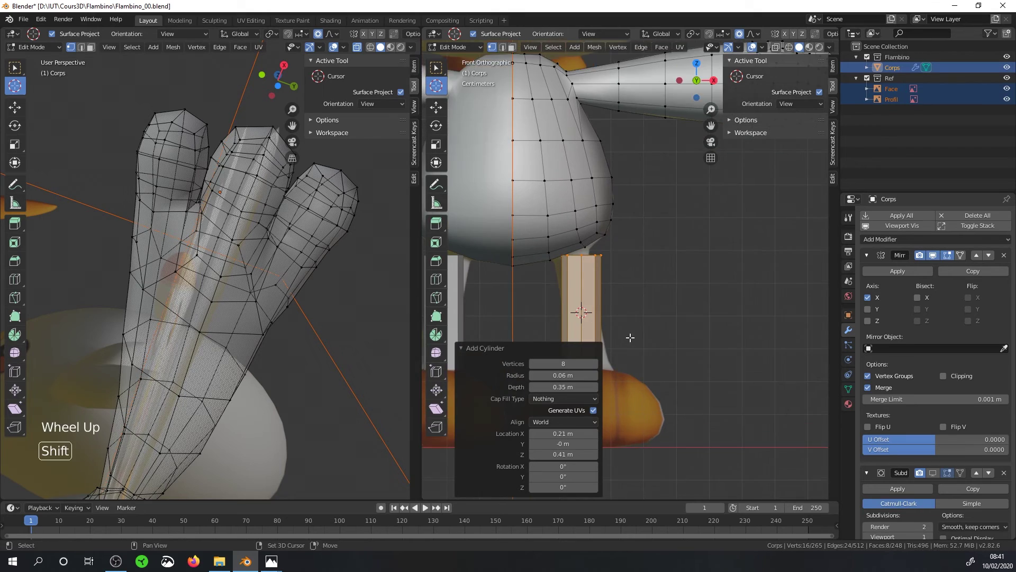
{"action": "middle_click_drag", "start_coordinate": [630, 338], "coordinate": [685, 271], "text": "shift"}
{"action": "key", "text": "g"}
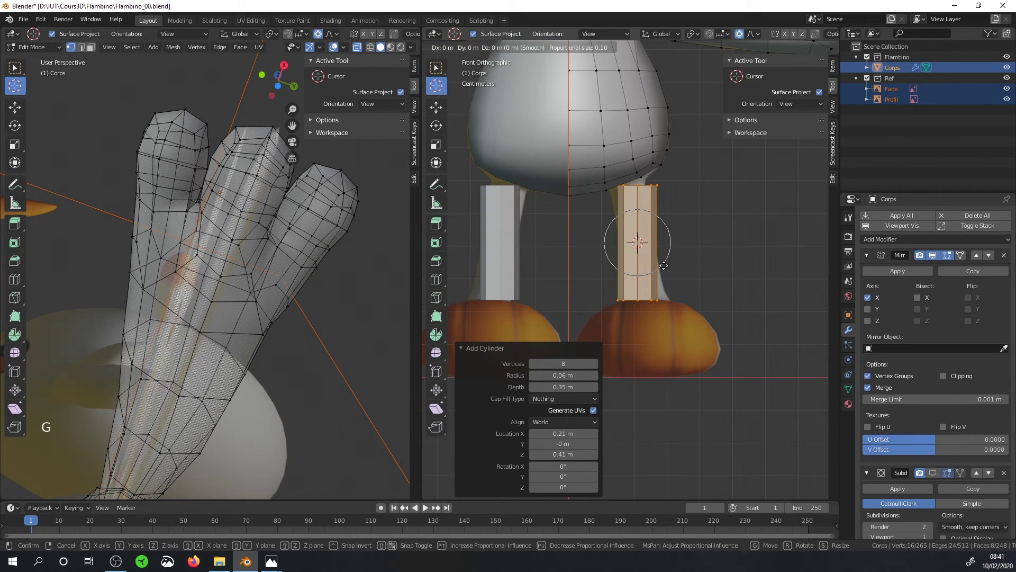
{"action": "left_click", "coordinate": [612, 202]}
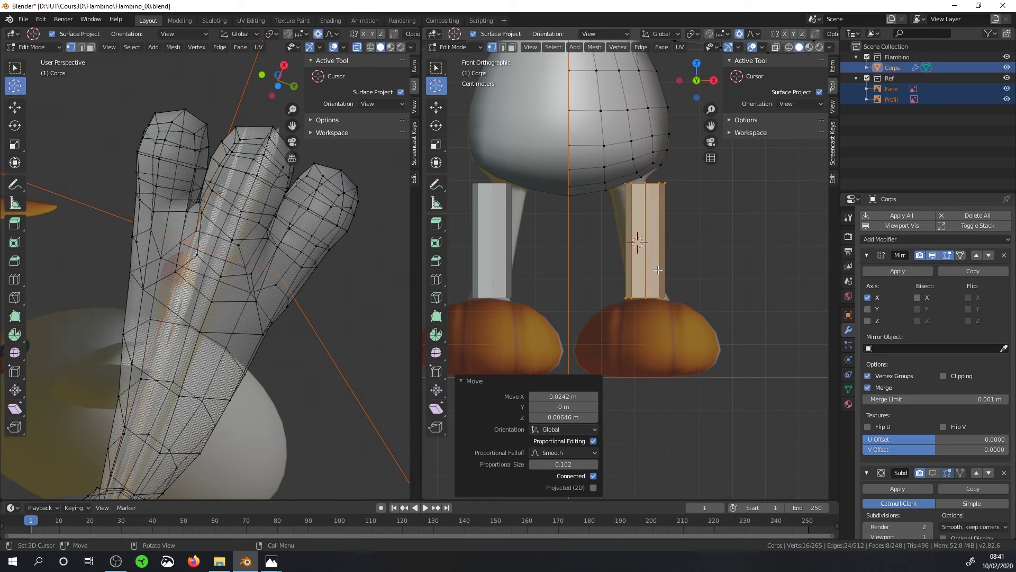
{"action": "key", "text": "g"}
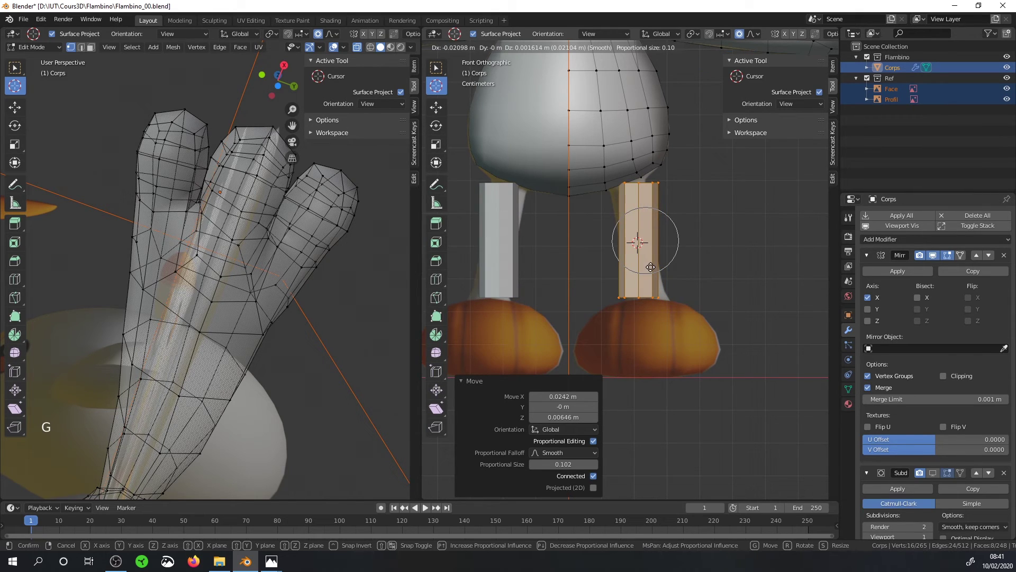
{"action": "left_click", "coordinate": [654, 265]}
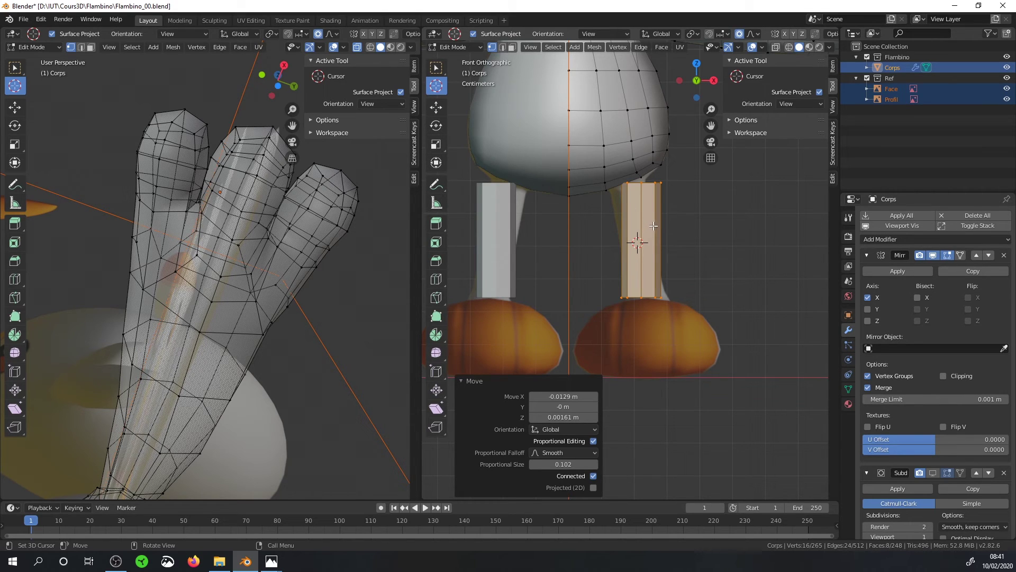
Apply smooth shading to the body object in Object Mode.
{"action": "middle_click_drag", "start_coordinate": [651, 234], "coordinate": [574, 286]}
{"action": "scroll", "coordinate": [574, 286], "scroll_direction": "up", "scroll_amount": 2}
{"action": "scroll", "coordinate": [574, 286], "scroll_direction": "down", "scroll_amount": 2}
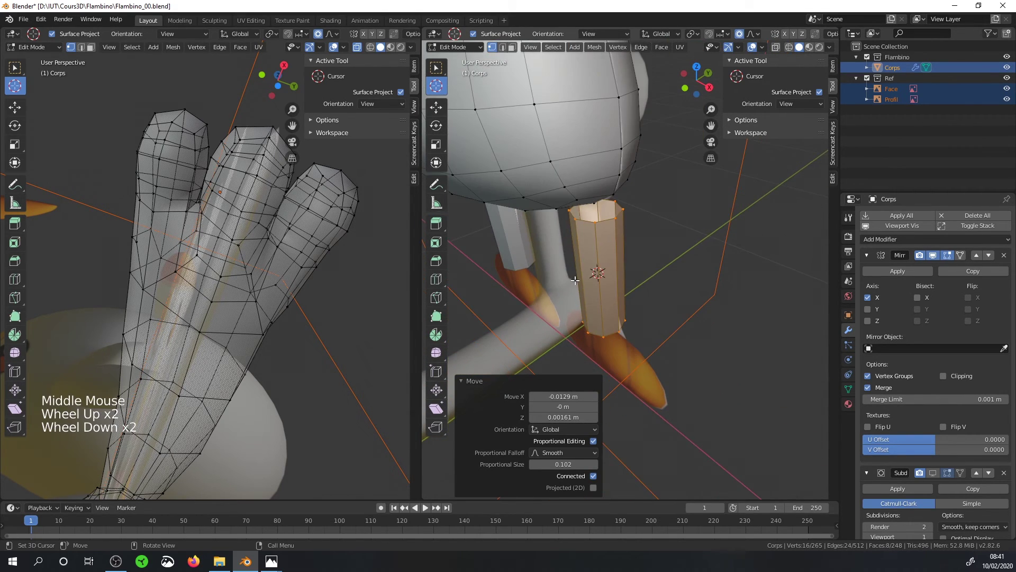
{"action": "key", "text": "Tab"}
{"action": "right_click", "coordinate": [576, 279]}
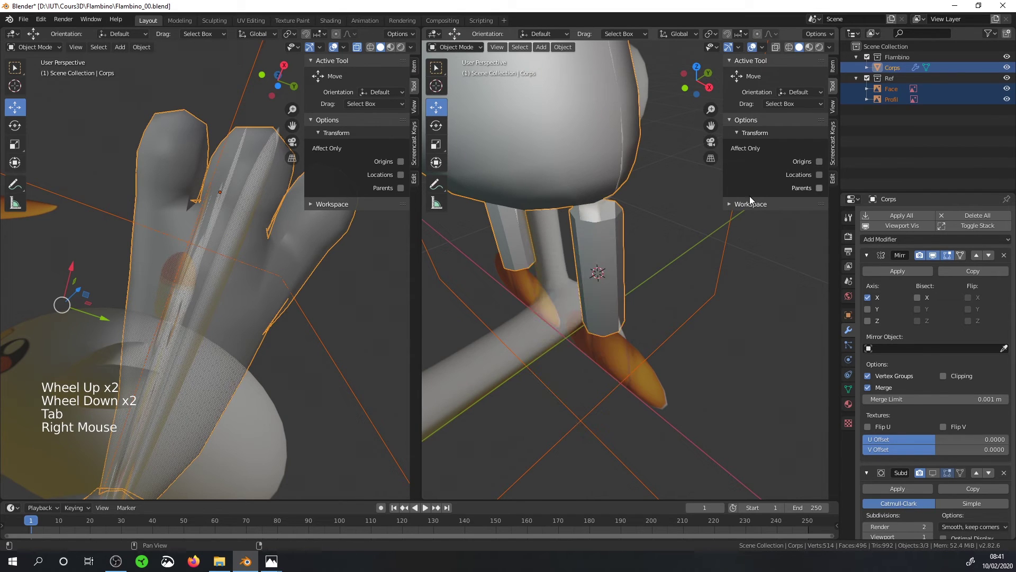
{"action": "key", "text": "Tab"}
{"action": "key", "text": "Tab"}
{"action": "right_click", "coordinate": [605, 236]}
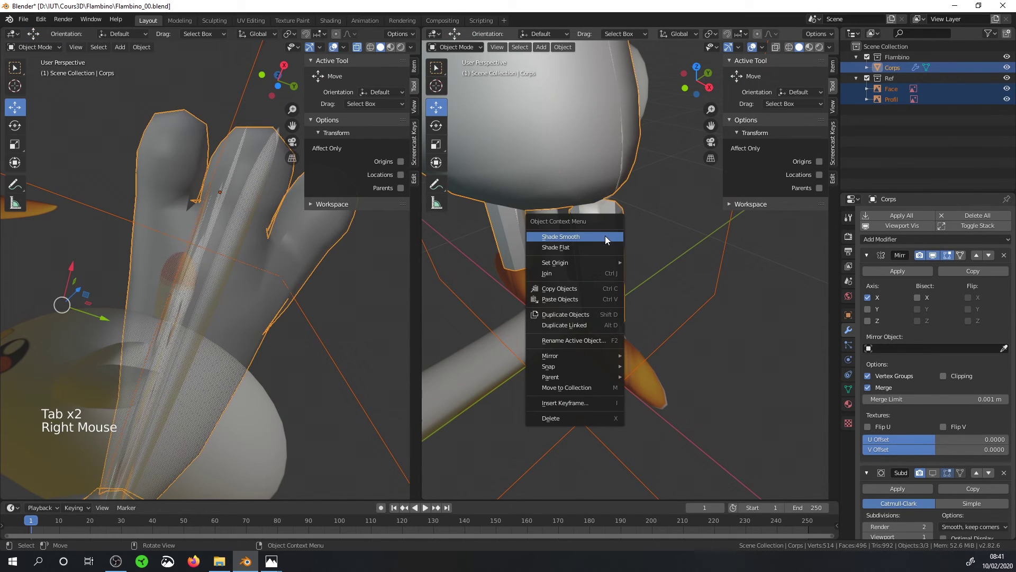
{"action": "middle_click_drag", "start_coordinate": [631, 242], "coordinate": [624, 189]}
Try raising the leg cylinder's top edge loop in Edit Mode, and turn off proportional editing.
{"action": "key", "text": "Tab"}
{"action": "left_click", "coordinate": [625, 189], "text": "alt"}
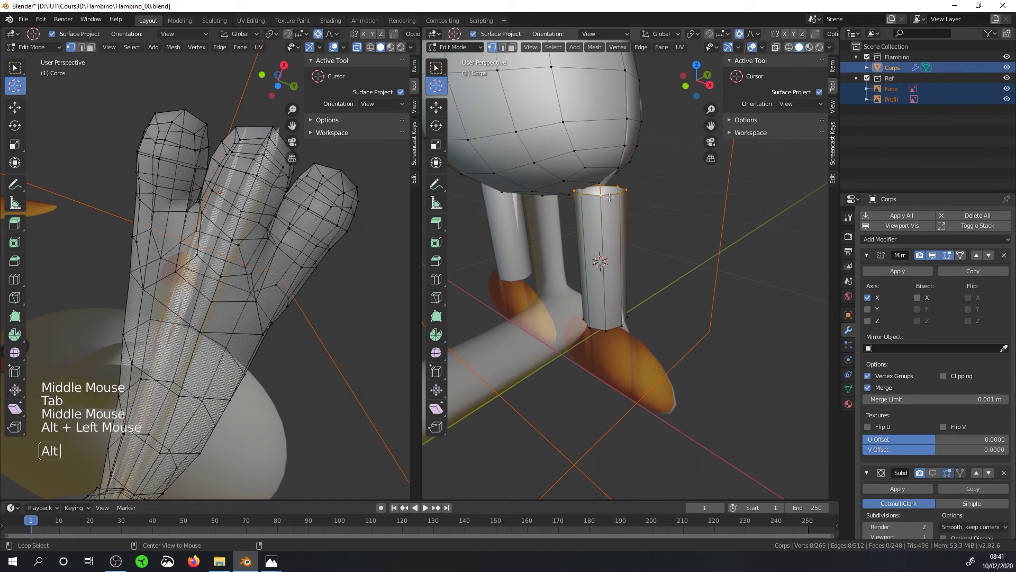
{"action": "left_click", "coordinate": [436, 107]}
{"action": "left_click_drag", "start_coordinate": [600, 169], "coordinate": [601, 154]}
{"action": "left_click", "coordinate": [757, 34]}
Check the body vertex above the leg and select all linked geometry of the leg cylinder.
{"action": "scroll", "coordinate": [574, 155], "scroll_direction": "up", "scroll_amount": 2}
{"action": "middle_click_drag", "start_coordinate": [587, 174], "coordinate": [602, 252]}
{"action": "left_click", "coordinate": [610, 215]}
{"action": "middle_click_drag", "start_coordinate": [610, 215], "coordinate": [593, 234]}
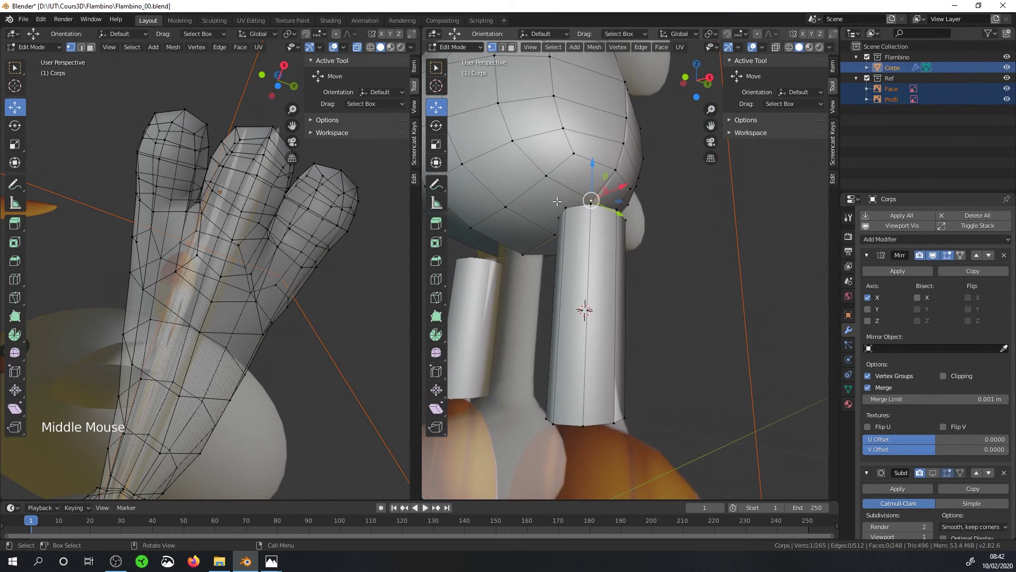
{"action": "key", "text": "a"}
{"action": "key", "text": "l"}
{"action": "key", "text": "a"}
{"action": "key", "text": "a"}
{"action": "key", "text": "a"}
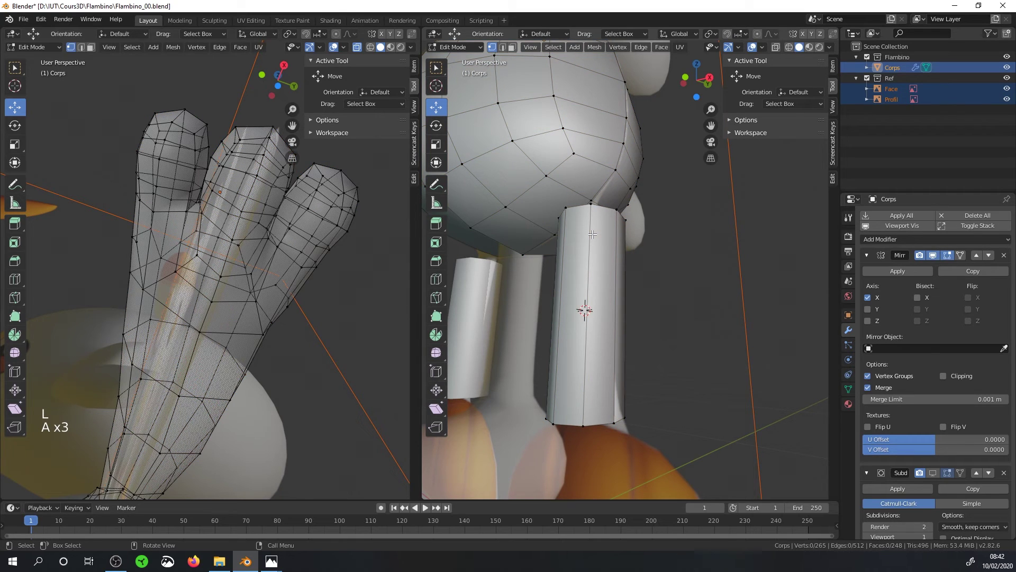
{"action": "key", "text": "l"}
{"action": "key", "text": "l"}
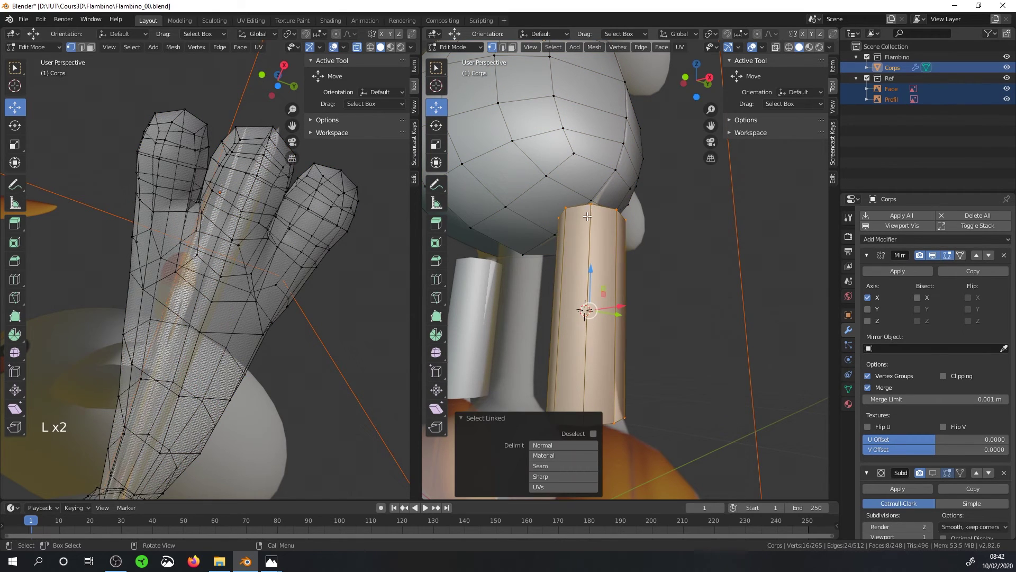
Inspect the junction between leg and belly, and select all linked geometry of the body.
{"action": "middle_click_drag", "start_coordinate": [592, 234], "coordinate": [601, 270]}
{"action": "scroll", "coordinate": [557, 258], "scroll_direction": "down", "scroll_amount": 2}
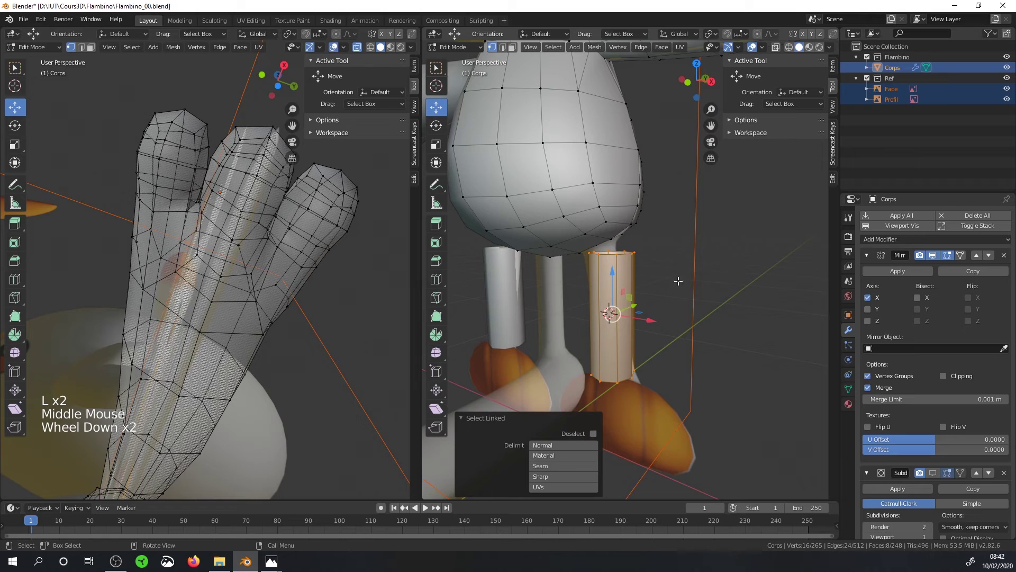
{"action": "middle_click_drag", "start_coordinate": [499, 184], "coordinate": [595, 183]}
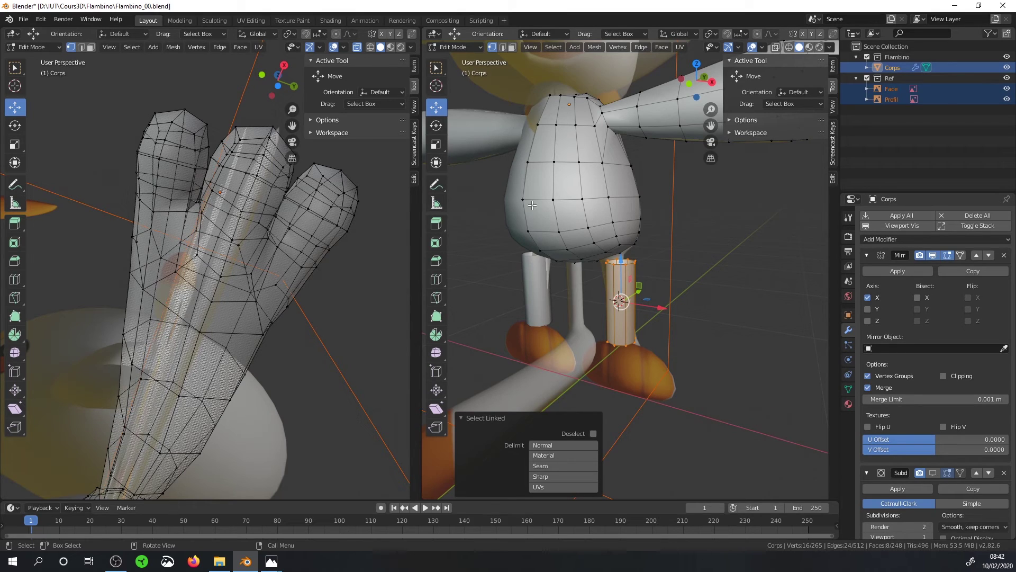
{"action": "scroll", "coordinate": [578, 220], "scroll_direction": "up", "scroll_amount": 2}
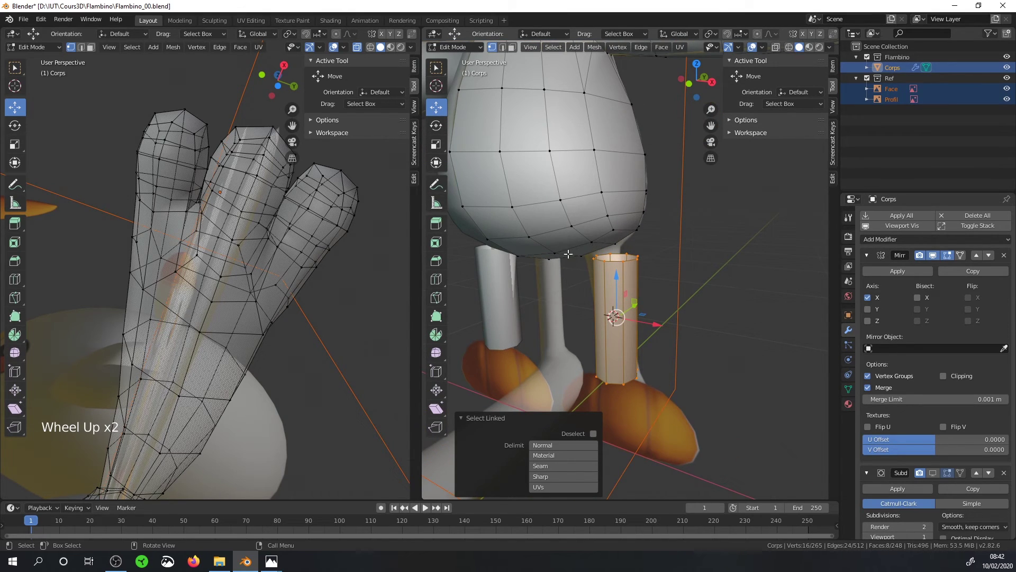
{"action": "middle_click_drag", "start_coordinate": [583, 243], "coordinate": [521, 226]}
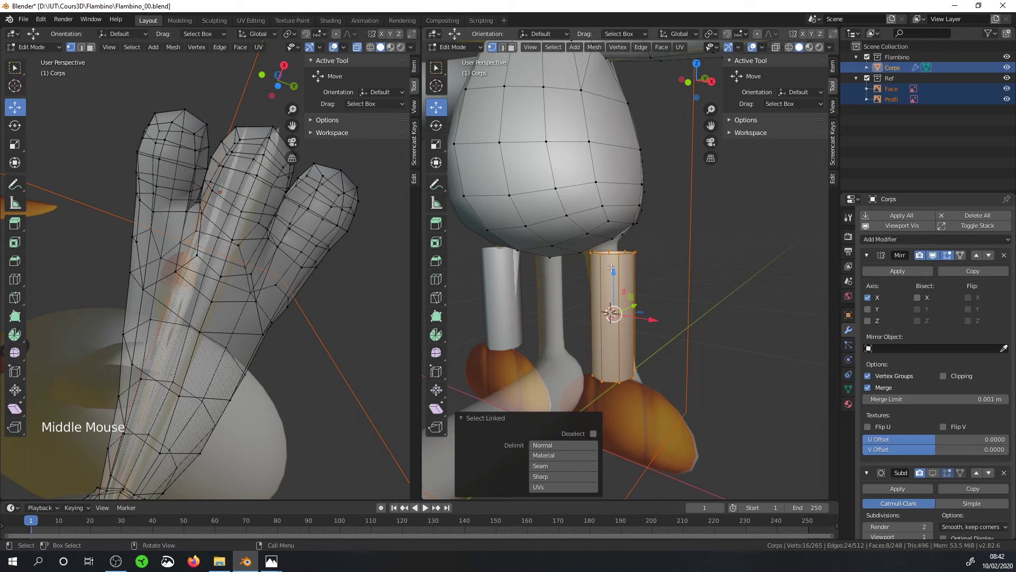
{"action": "scroll", "coordinate": [626, 265], "scroll_direction": "up", "scroll_amount": 2}
{"action": "key", "text": "a"}
{"action": "key", "text": "a"}
{"action": "key", "text": "a"}
{"action": "key", "text": "l"}
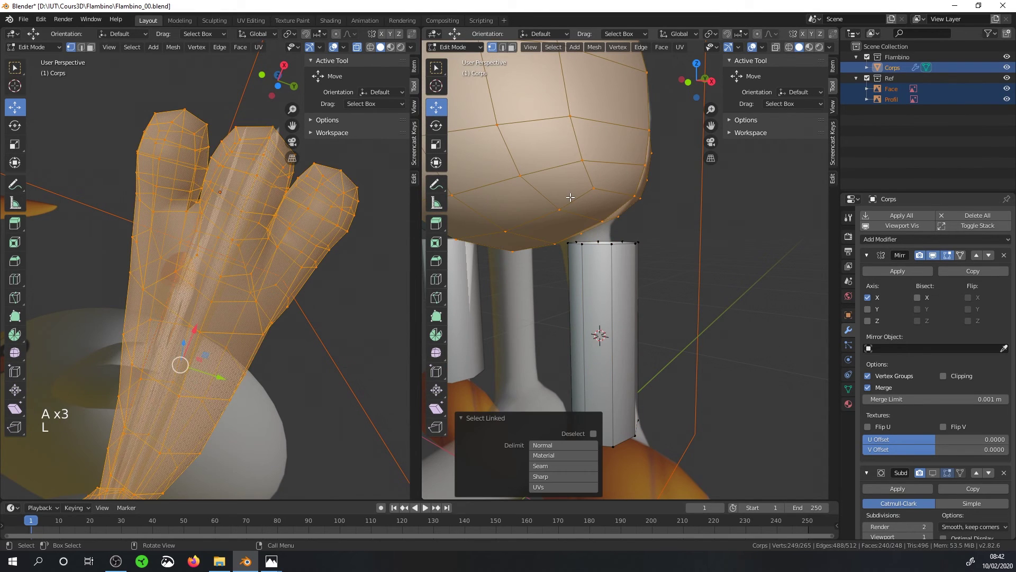
Select only the leg cylinder's linked geometry and hide it.
{"action": "key", "text": "a"}
{"action": "key", "text": "a"}
{"action": "key", "text": "a"}
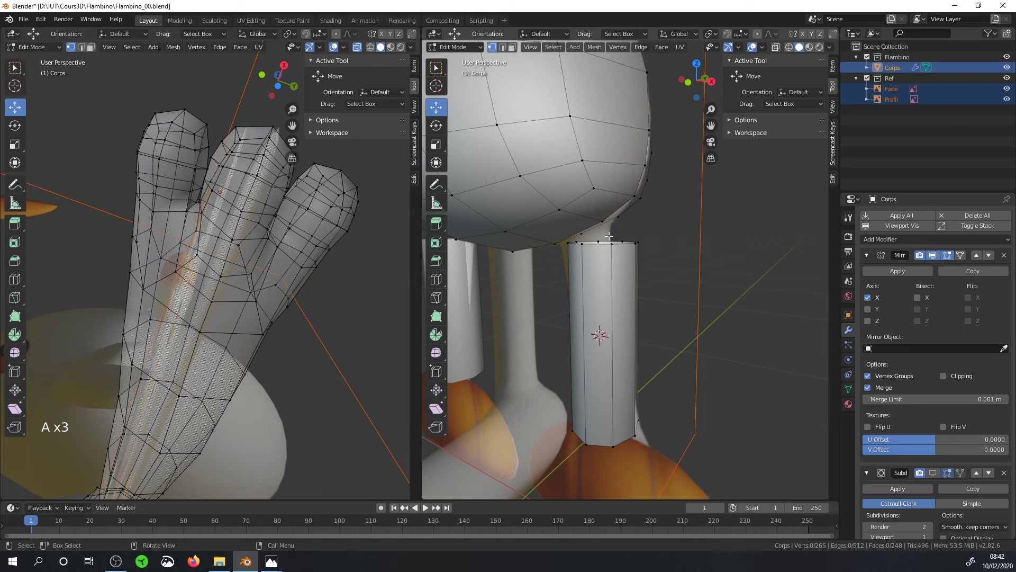
{"action": "key", "text": "l"}
{"action": "key", "text": "h"}
Delete the vertex under the belly where the leg attaches, and select the resulting hole's boundary edge loop.
{"action": "middle_click_drag", "start_coordinate": [612, 253], "coordinate": [596, 194]}
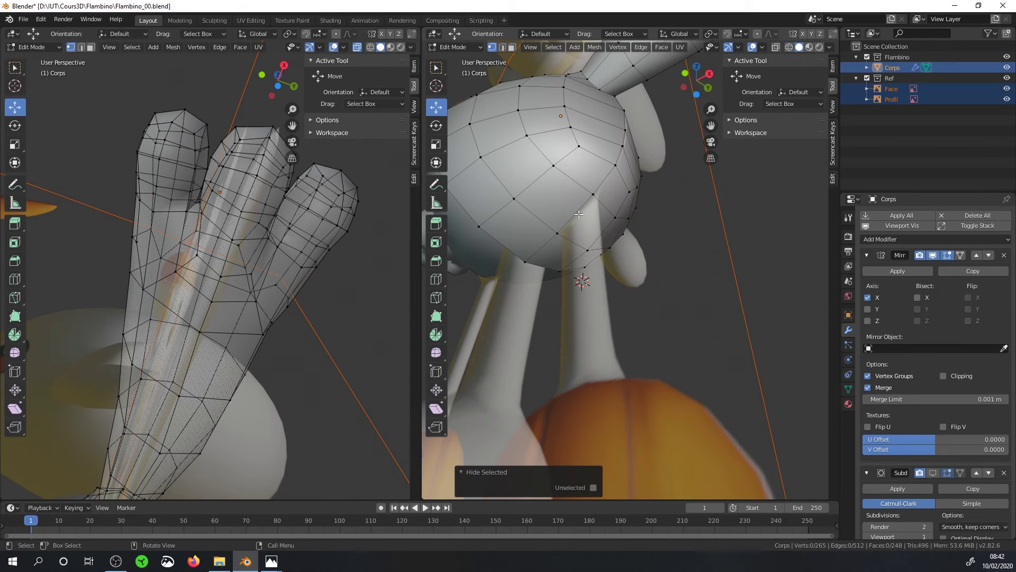
{"action": "left_click", "coordinate": [592, 193]}
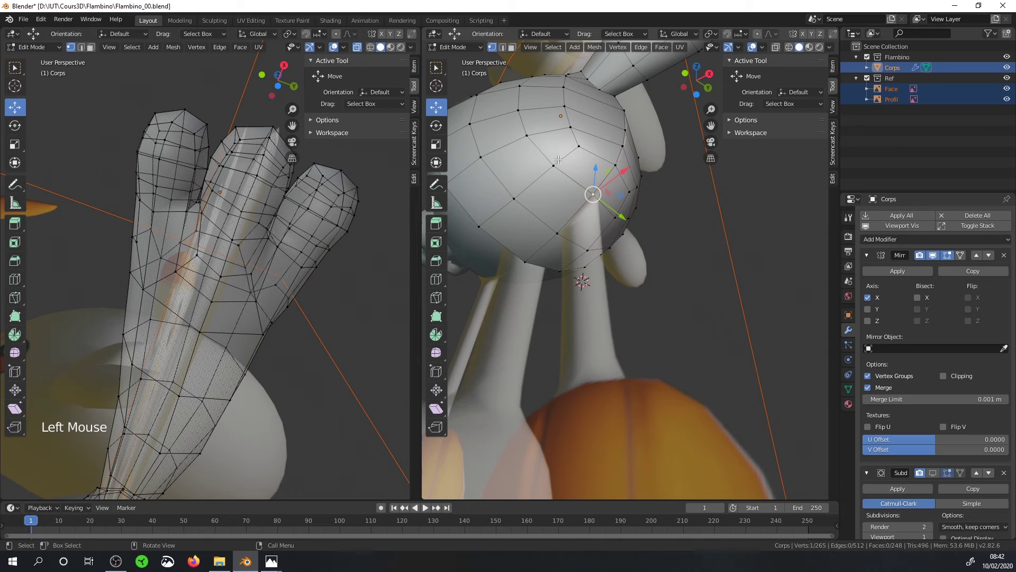
{"action": "key", "text": "x"}
{"action": "left_click", "coordinate": [568, 184]}
{"action": "left_click", "coordinate": [586, 205], "text": "alt"}
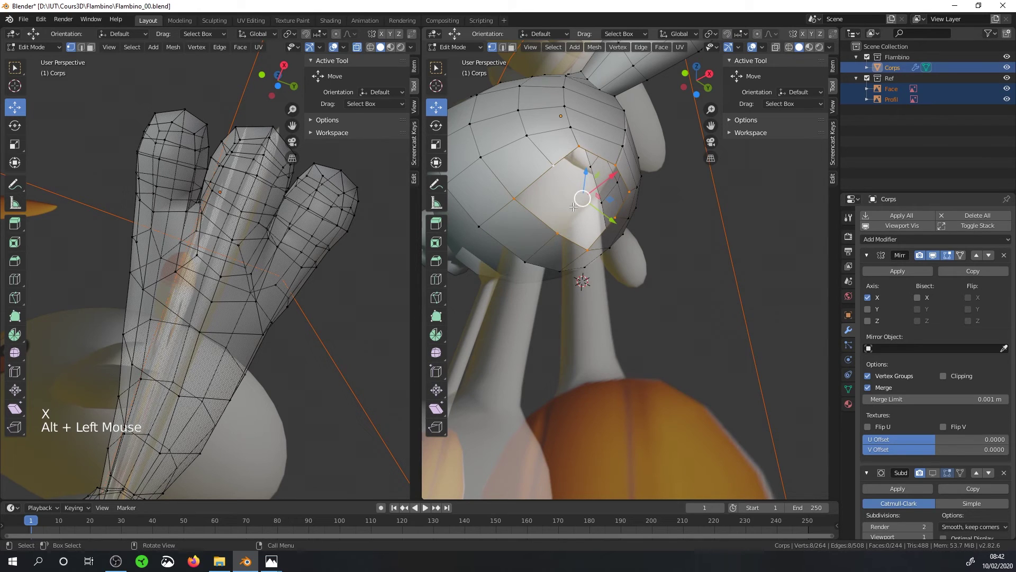
{"action": "middle_click_drag", "start_coordinate": [605, 217], "coordinate": [615, 268]}
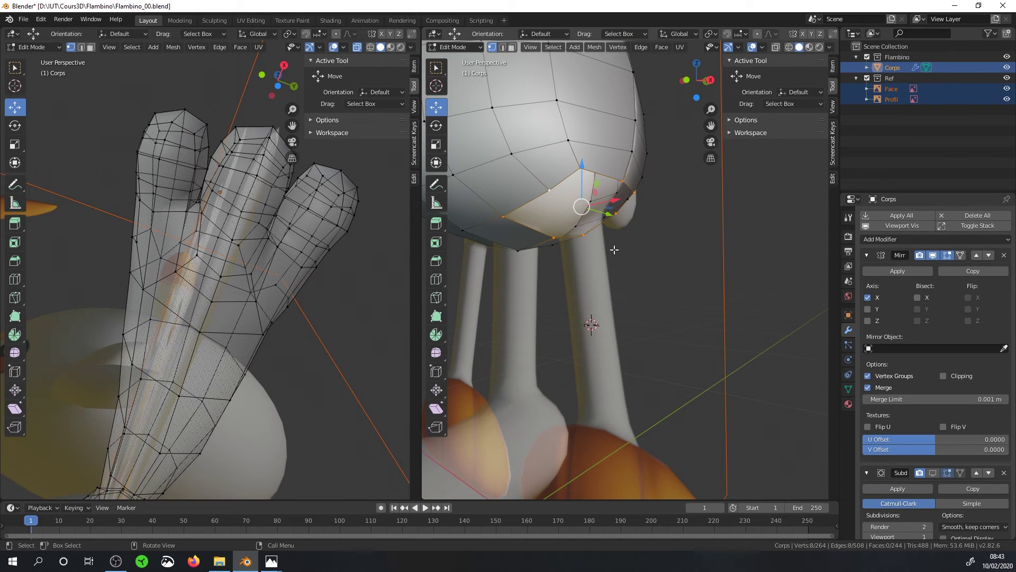
Reveal the hidden leg cylinder and select the belly hole's boundary loop together with the leg's top edge loop for bridging.
{"action": "key", "text": "alt+h"}
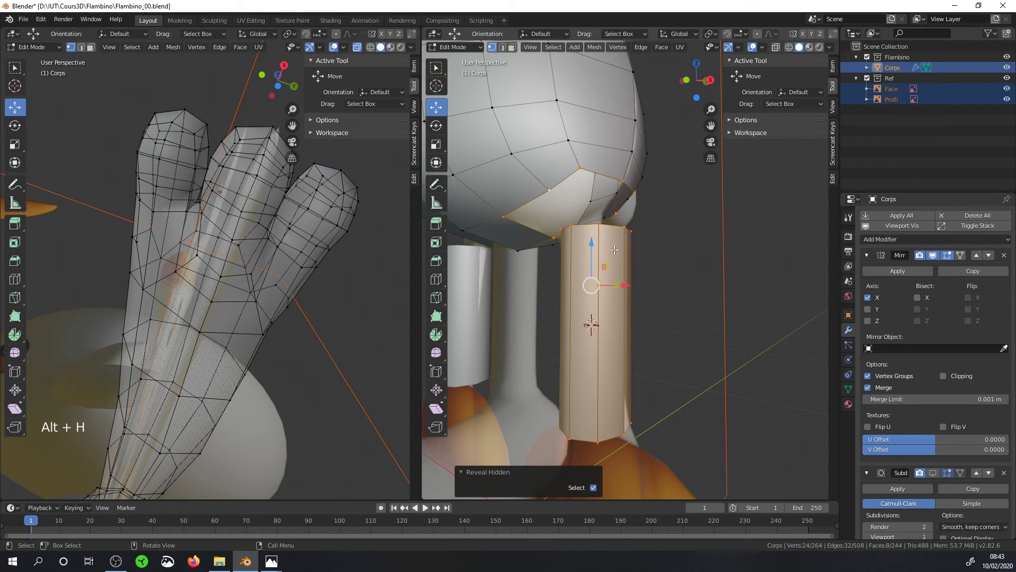
{"action": "middle_click_drag", "start_coordinate": [497, 171], "coordinate": [614, 218]}
{"action": "left_click", "coordinate": [598, 233], "text": "alt"}
{"action": "middle_click", "coordinate": [618, 224], "text": "alt"}
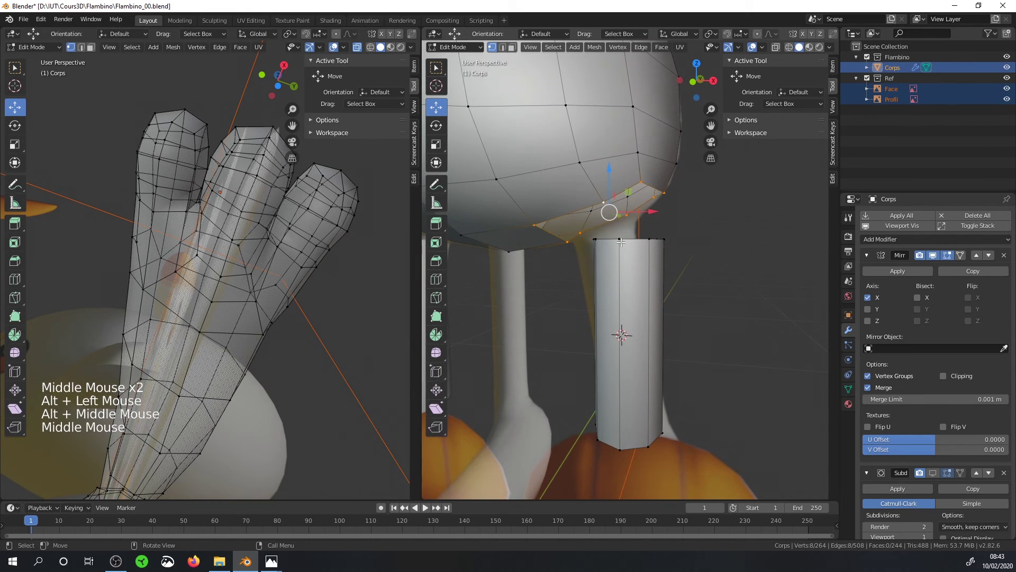
{"action": "left_click", "coordinate": [629, 242], "text": "alt+shift"}
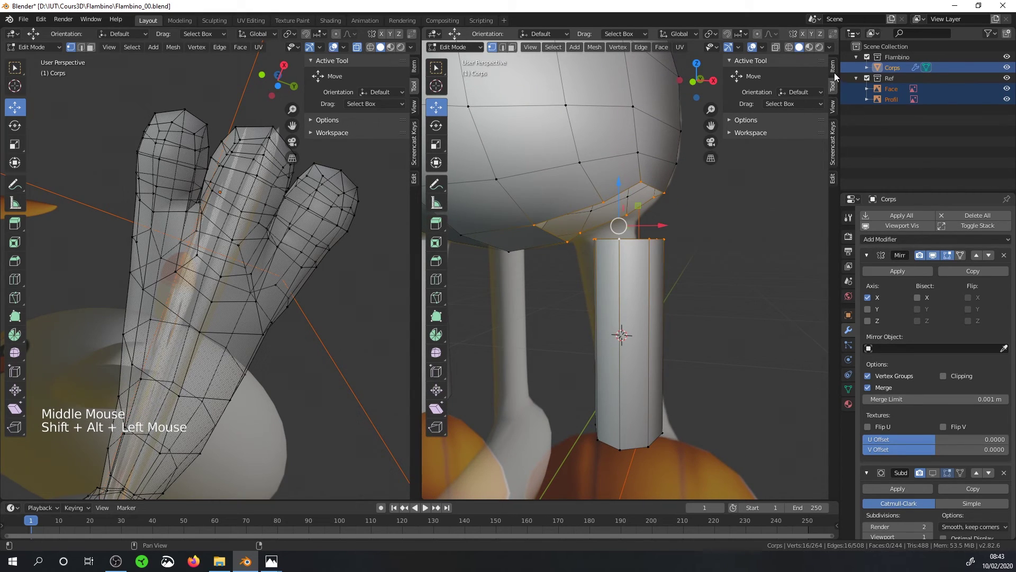
{"action": "left_click", "coordinate": [641, 47]}
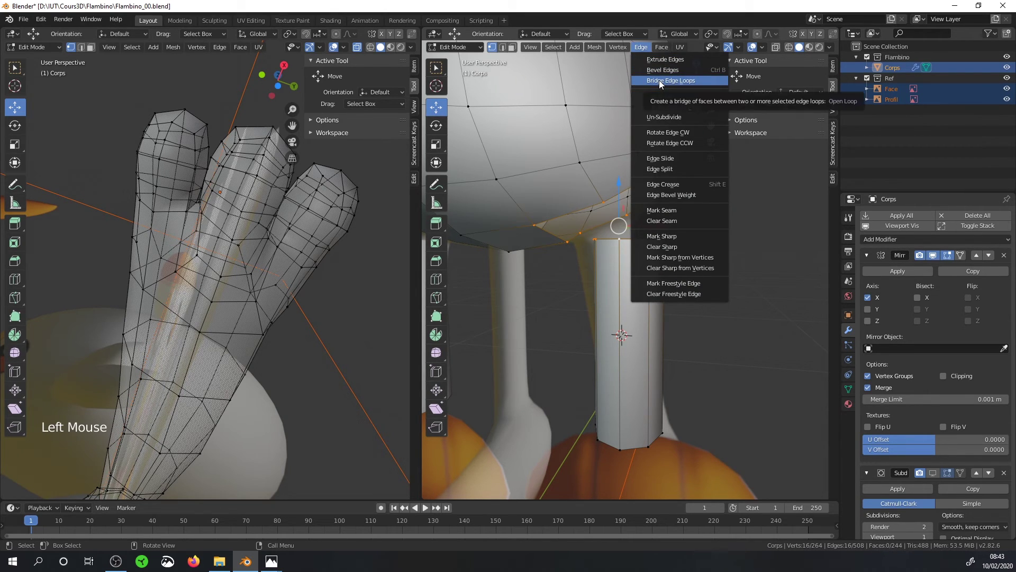
{"action": "middle_click_drag", "start_coordinate": [458, 270], "coordinate": [665, 219]}
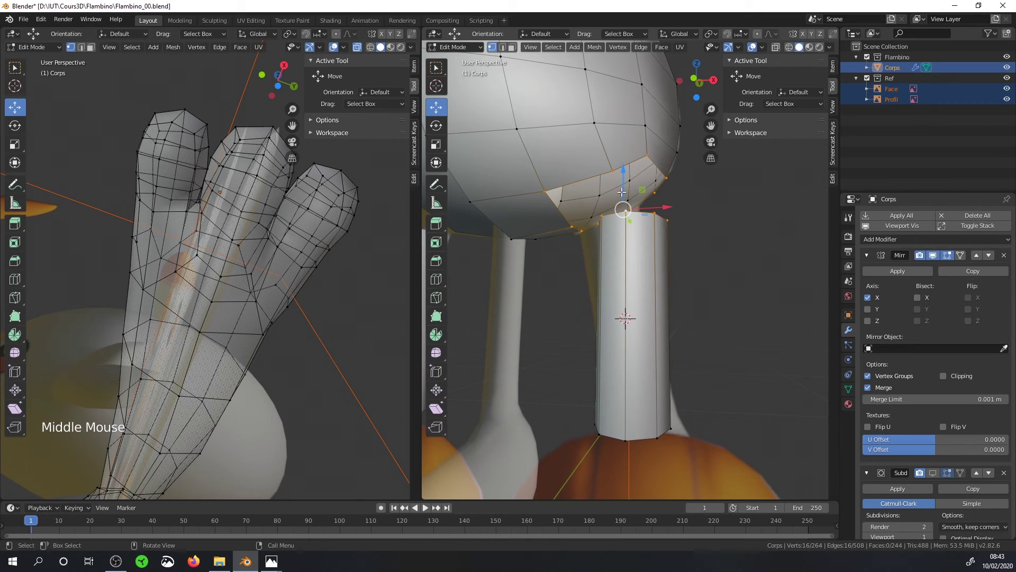
{"action": "middle_click_drag", "start_coordinate": [639, 185], "coordinate": [578, 147]}
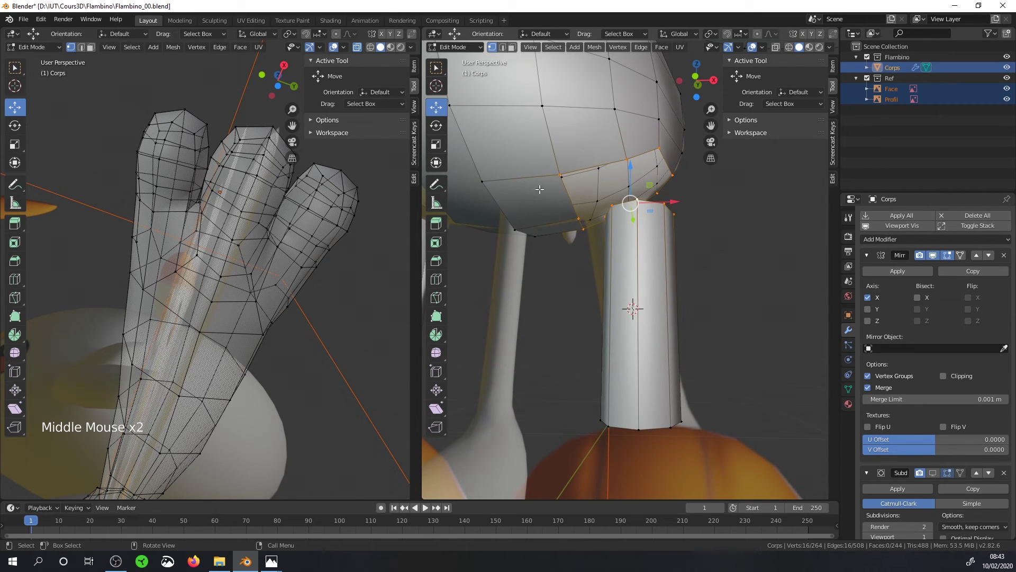
Switch to edge selection and fill the first two faces between opposite edges of the leg top and the belly hole.
{"action": "left_click", "coordinate": [502, 46]}
{"action": "scroll", "coordinate": [635, 182], "scroll_direction": "up", "scroll_amount": 2}
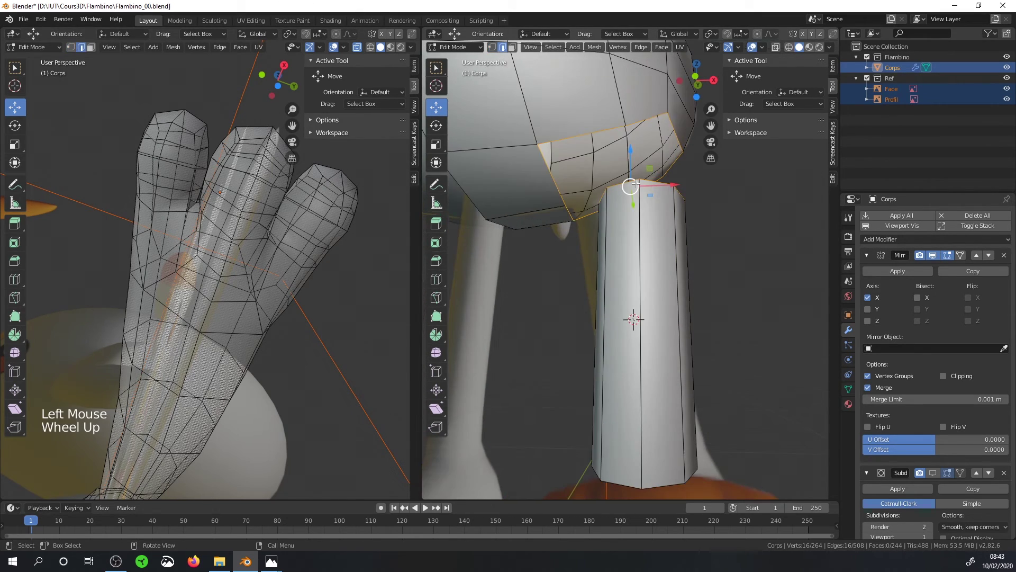
{"action": "left_click", "coordinate": [604, 181]}
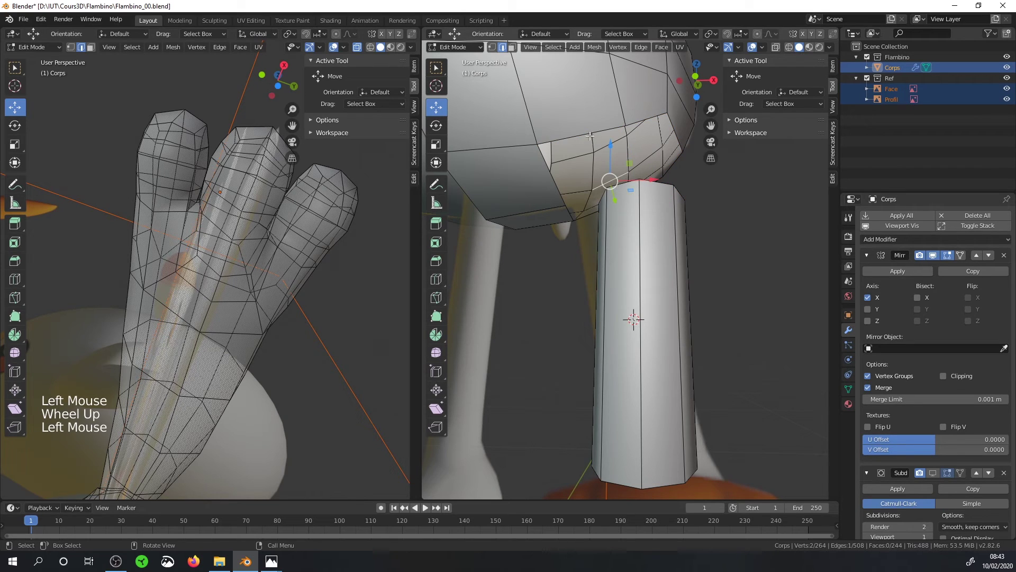
{"action": "left_click", "coordinate": [555, 130]}
{"action": "left_click", "coordinate": [556, 131]}
{"action": "middle_click_drag", "start_coordinate": [556, 132], "coordinate": [644, 275]}
{"action": "left_click", "coordinate": [629, 165], "text": "shift"}
{"action": "key", "text": "f"}
{"action": "left_click", "coordinate": [639, 178]}
{"action": "left_click", "coordinate": [639, 181], "text": "shift"}
{"action": "key", "text": "f"}
Fill three more adjacent faces between the belly hole's boundary edges and the matching edges of the leg top.
{"action": "left_click", "coordinate": [600, 147]}
{"action": "left_click", "coordinate": [564, 257], "text": "shift"}
{"action": "key", "text": "f"}
{"action": "left_click", "coordinate": [563, 181]}
{"action": "left_click", "coordinate": [556, 226], "text": "shift"}
{"action": "key", "text": "f"}
{"action": "left_click", "coordinate": [595, 245]}
{"action": "left_click", "coordinate": [595, 245], "text": "shift"}
{"action": "key", "text": "f"}
Continue the junction around the leg by filling two further faces between matching leg and belly edges.
{"action": "scroll", "coordinate": [644, 276], "scroll_direction": "up", "scroll_amount": 2}
{"action": "left_click", "coordinate": [644, 276], "text": "shift"}
{"action": "left_click", "coordinate": [668, 239], "text": "shift"}
{"action": "left_click", "coordinate": [647, 273]}
{"action": "left_click", "coordinate": [671, 237], "text": "shift"}
{"action": "middle_click_drag", "start_coordinate": [671, 238], "coordinate": [692, 301]}
{"action": "key", "text": "f"}
{"action": "left_click", "coordinate": [693, 303]}
{"action": "left_click", "coordinate": [717, 266], "text": "shift"}
{"action": "key", "text": "f"}
Fill the last open face between the leg top and the belly hole to close the junction.
{"action": "scroll", "coordinate": [673, 245], "scroll_direction": "down", "scroll_amount": 1}
{"action": "middle_click_drag", "start_coordinate": [715, 267], "coordinate": [622, 317]}
{"action": "left_click", "coordinate": [626, 294]}
{"action": "left_click", "coordinate": [620, 246], "text": "shift"}
{"action": "key", "text": "f"}
Add a single centred loop cut around the leg at knee height with the Loop Cut tool.
{"action": "scroll", "coordinate": [620, 246], "scroll_direction": "down", "scroll_amount": 4}
{"action": "middle_click_drag", "start_coordinate": [620, 246], "coordinate": [631, 347]}
{"action": "key", "text": "ctrl+r"}
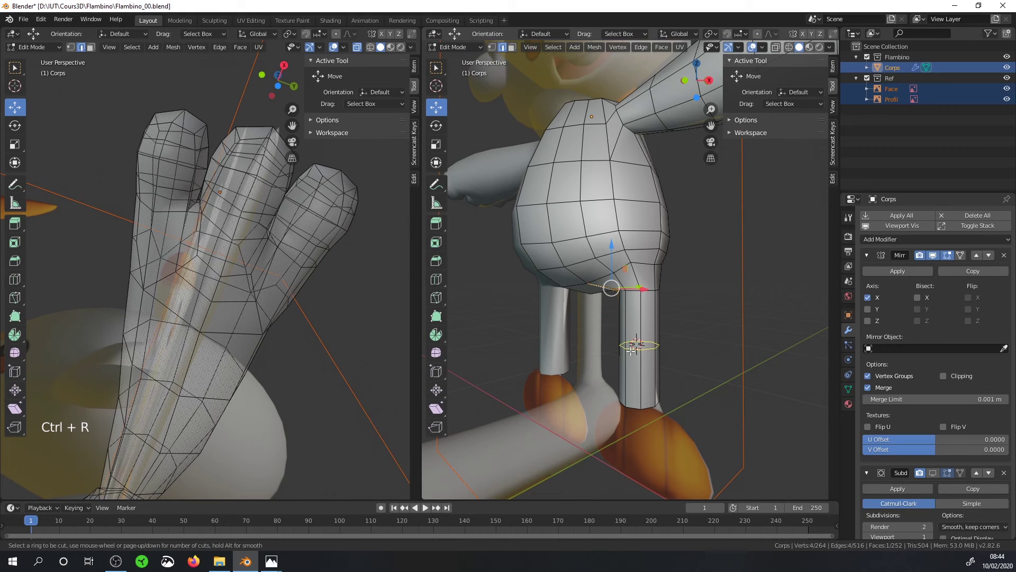
{"action": "right_click", "coordinate": [630, 351]}
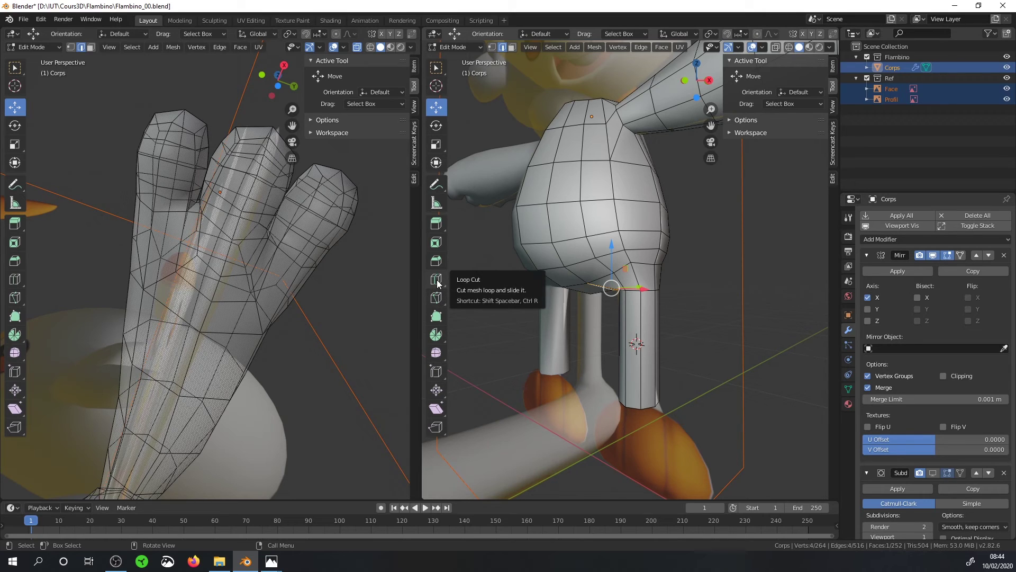
{"action": "left_click", "coordinate": [438, 281]}
{"action": "left_click", "coordinate": [631, 360]}
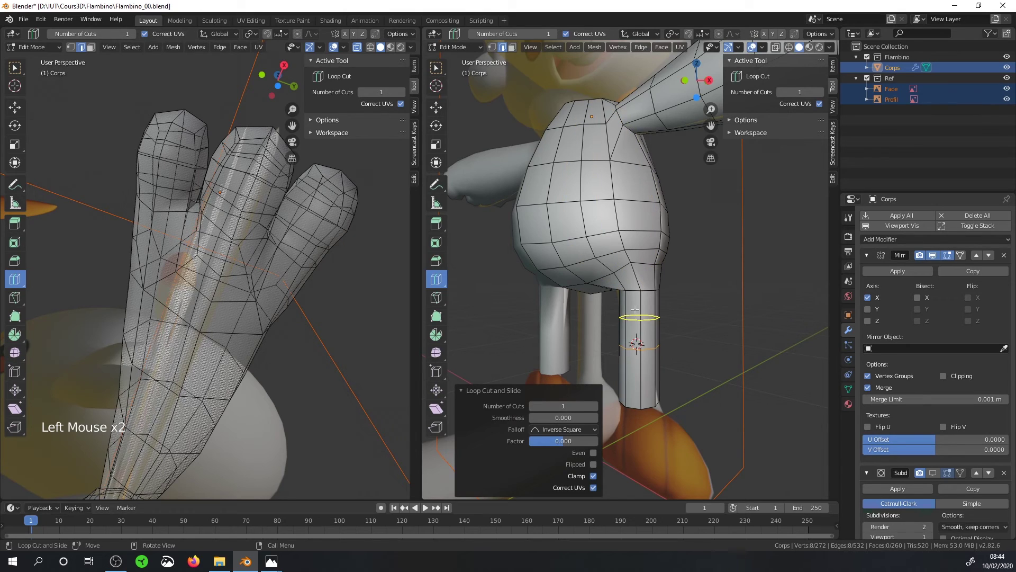
{"action": "key", "text": "Escape"}
{"action": "key", "text": "Return"}
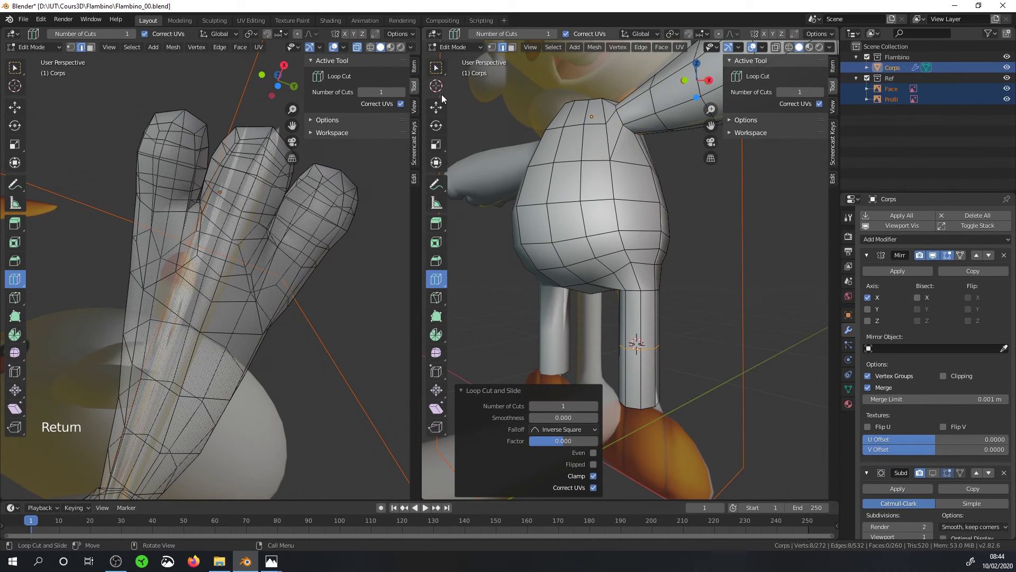
In the right side view, move the knee edge loop -0.0157 m along Y to bend the leg slightly.
{"action": "left_click", "coordinate": [440, 70]}
{"action": "middle_click_drag", "start_coordinate": [628, 366], "coordinate": [710, 313]}
{"action": "scroll", "coordinate": [614, 365], "scroll_direction": "up", "scroll_amount": 2}
{"action": "left_click", "coordinate": [436, 107]}
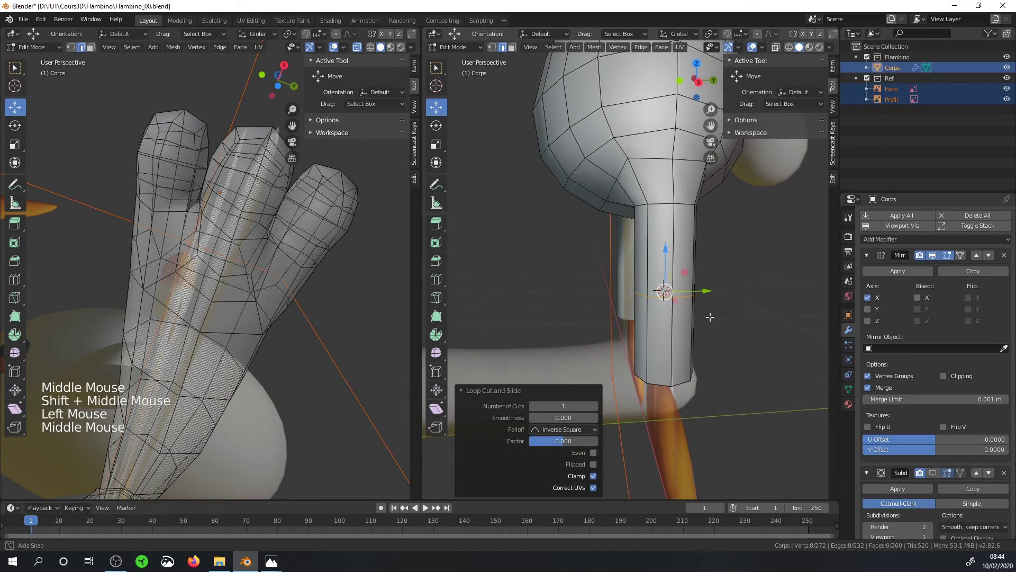
{"action": "key", "text": "KP_3"}
{"action": "left_click_drag", "start_coordinate": [719, 287], "coordinate": [696, 290]}
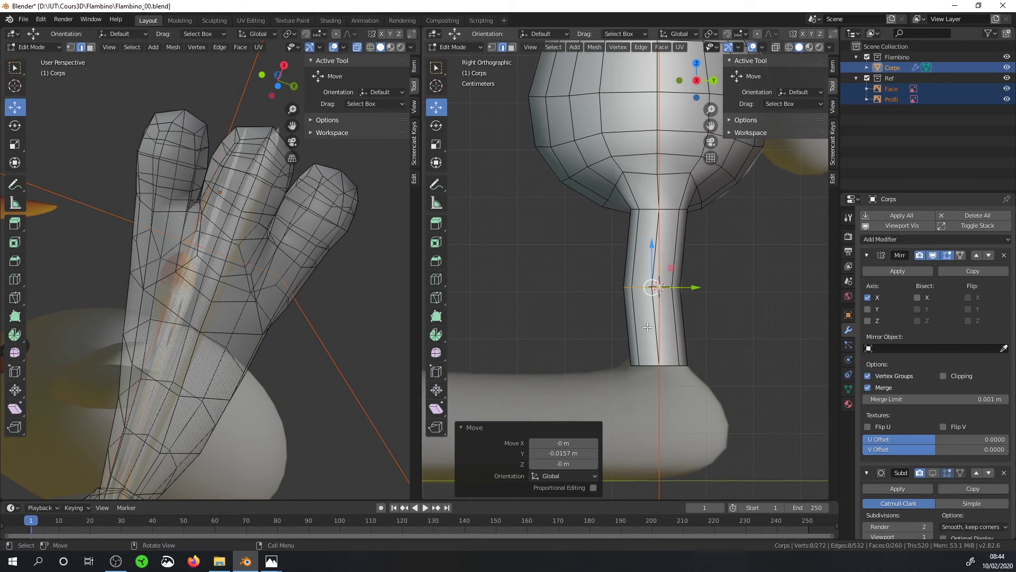
Inspect the bent leg and try a one-segment bevel on the knee edge loop with the Bevel tool.
{"action": "scroll", "coordinate": [695, 196], "scroll_direction": "down", "scroll_amount": 2}
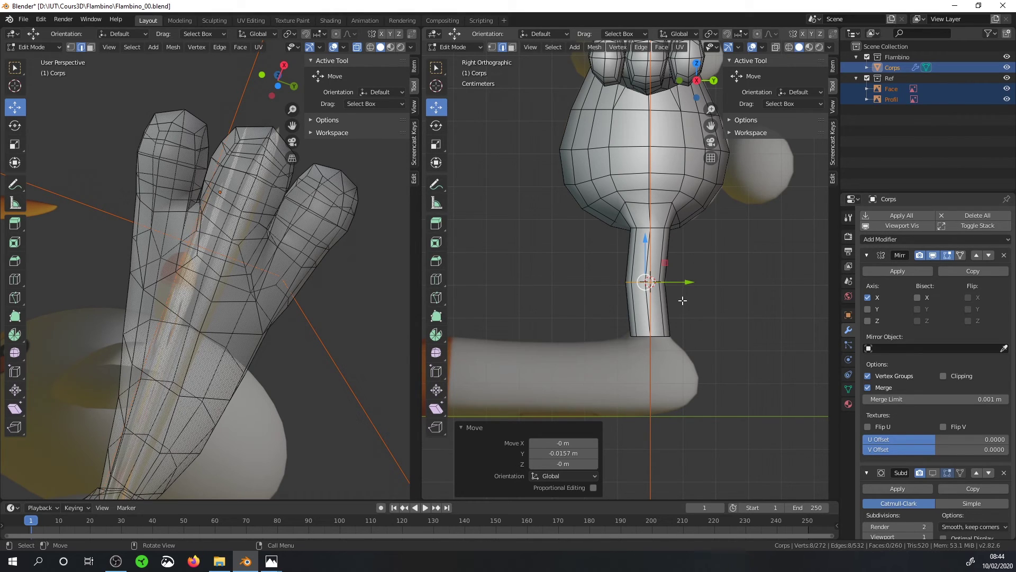
{"action": "scroll", "coordinate": [677, 287], "scroll_direction": "up", "scroll_amount": 1}
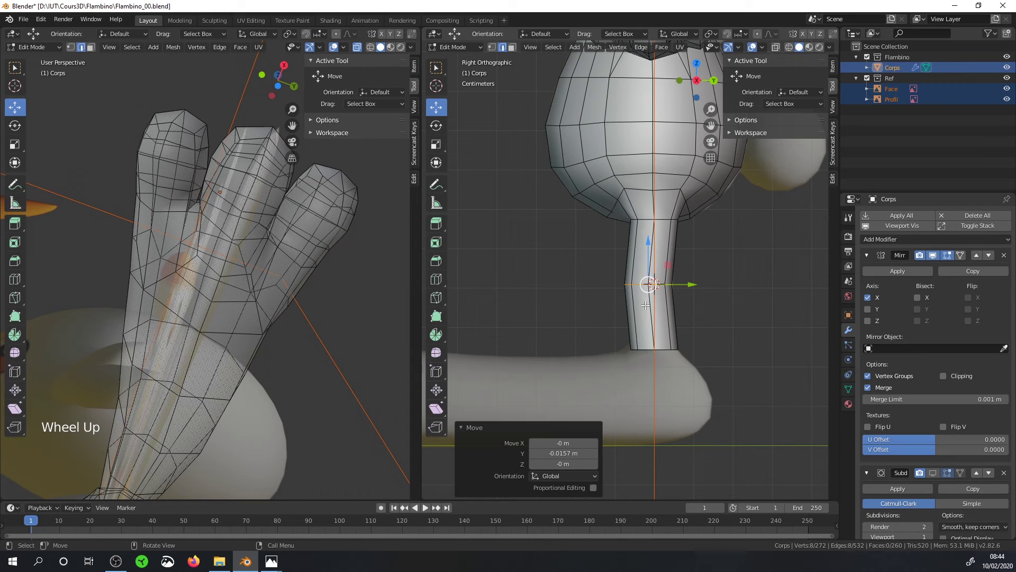
{"action": "scroll", "coordinate": [629, 270], "scroll_direction": "up", "scroll_amount": 1}
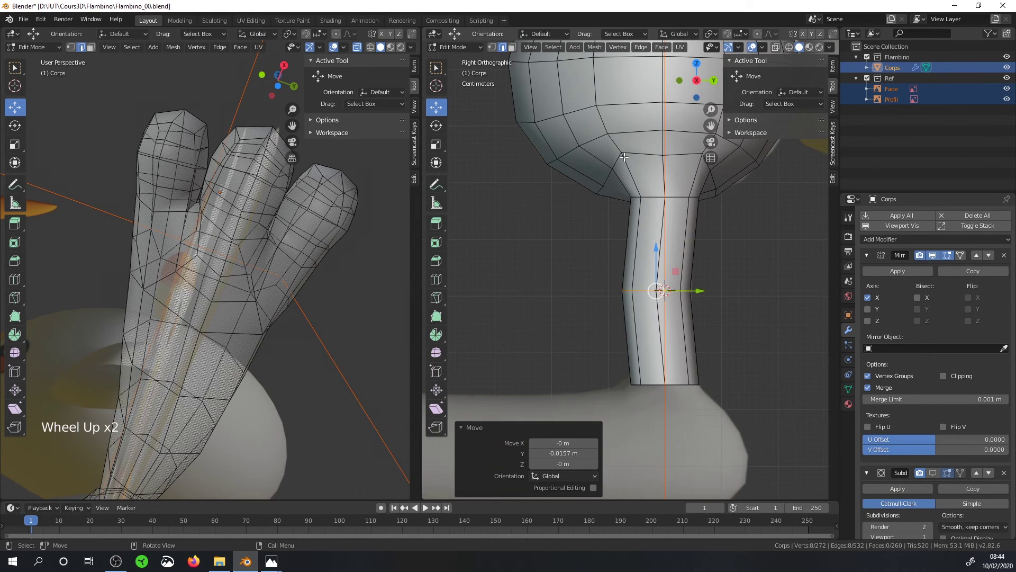
{"action": "scroll", "coordinate": [757, 367], "scroll_direction": "down", "scroll_amount": 3}
{"action": "middle_click_drag", "start_coordinate": [758, 367], "coordinate": [714, 311]}
{"action": "scroll", "coordinate": [683, 302], "scroll_direction": "up", "scroll_amount": 3}
{"action": "middle_click_drag", "start_coordinate": [659, 296], "coordinate": [595, 290], "text": "shift"}
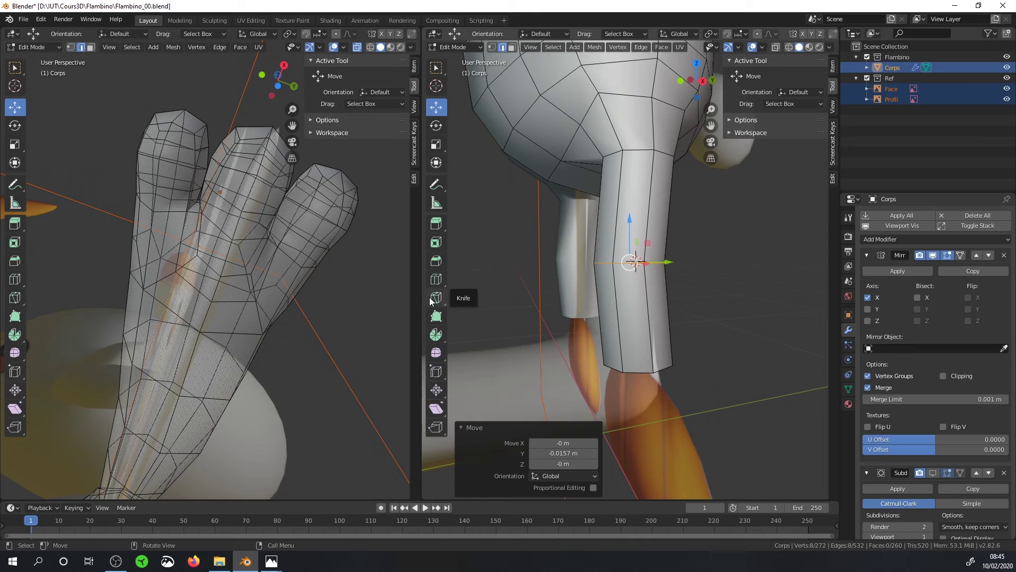
{"action": "left_click", "coordinate": [440, 259]}
{"action": "left_click_drag", "start_coordinate": [572, 265], "coordinate": [509, 287]}
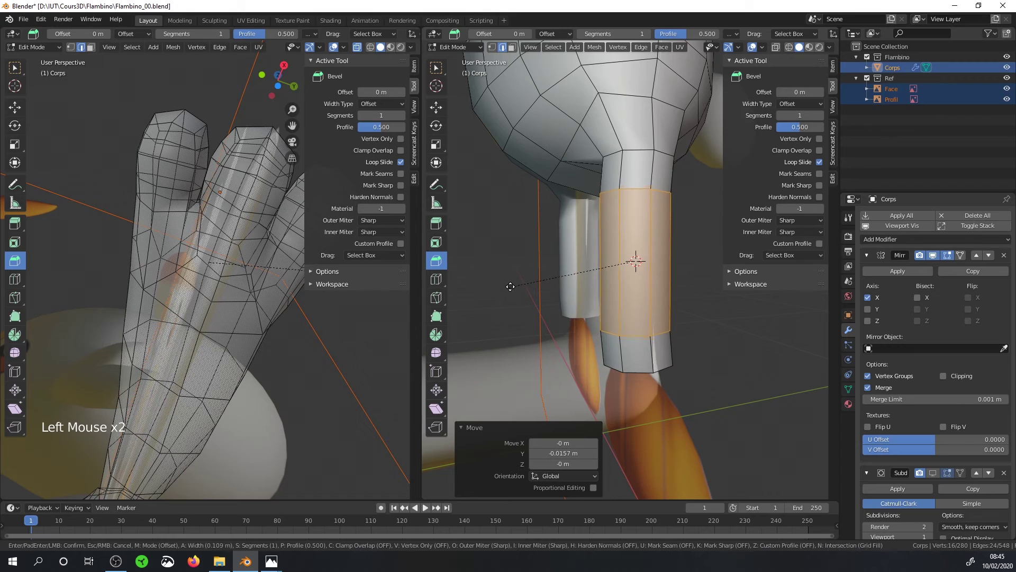
{"action": "right_click", "coordinate": [510, 286]}
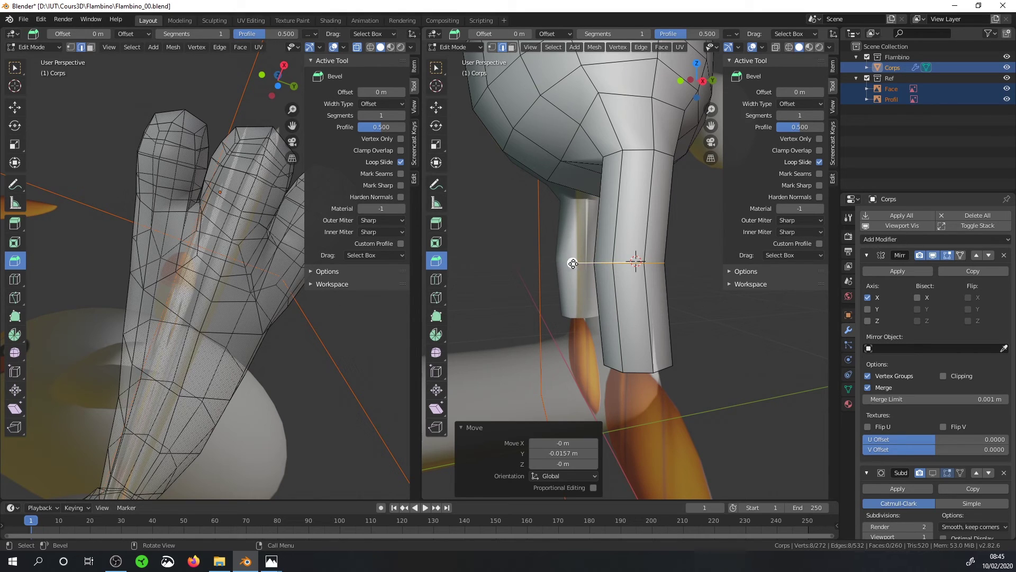
Try beveling the knee loop with a 0.108 m offset and four segments, and undo the bevel.
{"action": "left_click_drag", "start_coordinate": [569, 265], "coordinate": [519, 326]}
{"action": "scroll", "coordinate": [531, 297], "scroll_direction": "up", "scroll_amount": 1}
{"action": "scroll", "coordinate": [526, 305], "scroll_direction": "up", "scroll_amount": 1}
{"action": "scroll", "coordinate": [518, 321], "scroll_direction": "up", "scroll_amount": 1}
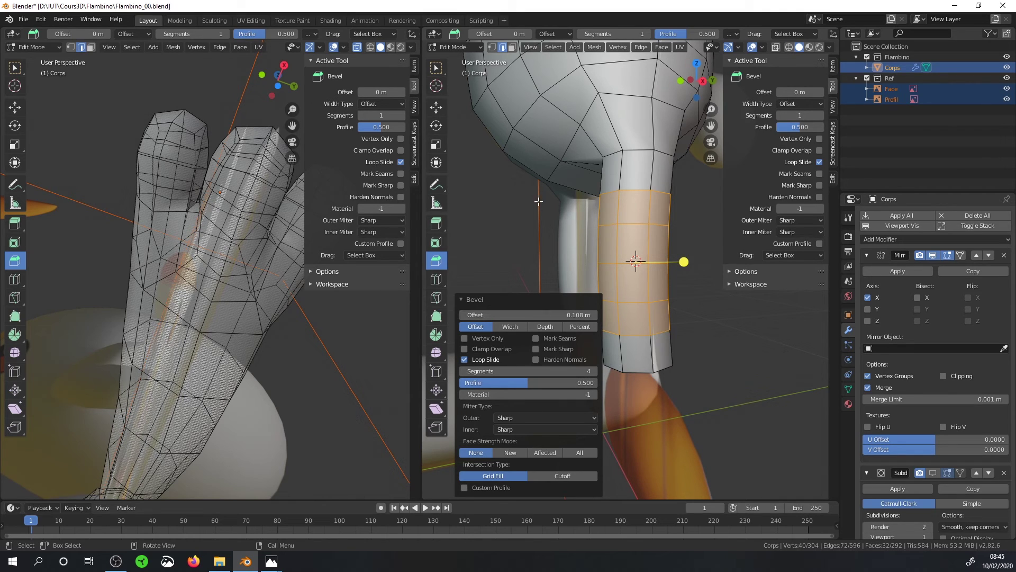
{"action": "key", "text": "Escape"}
{"action": "middle_click_drag", "start_coordinate": [710, 234], "coordinate": [685, 263]}
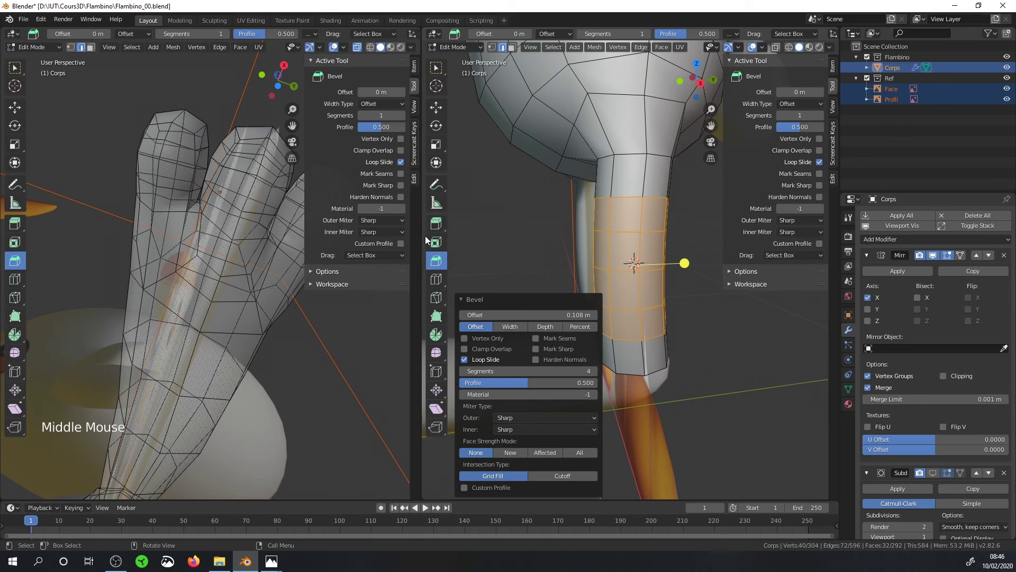
{"action": "key", "text": "ctrl+z"}
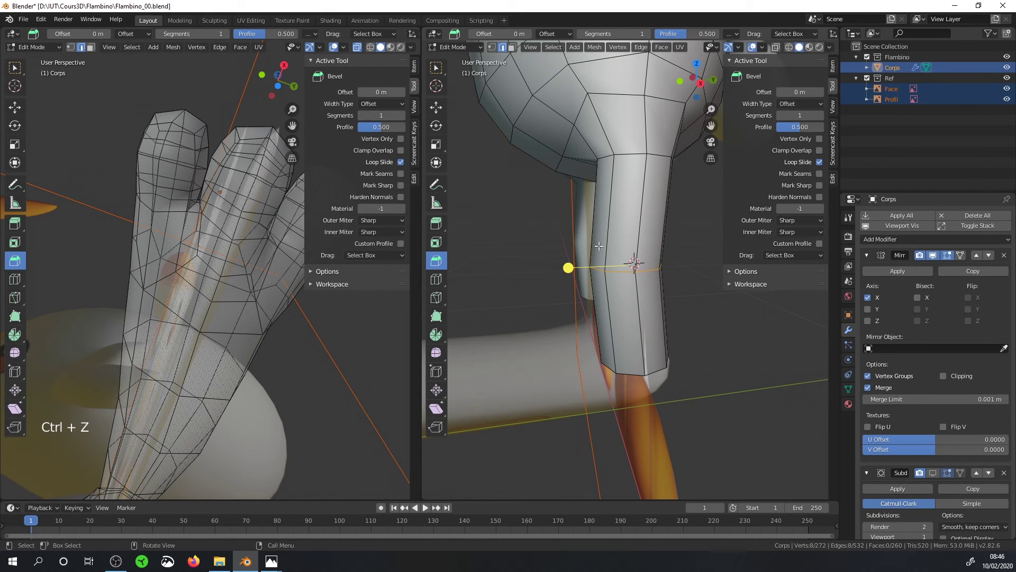
Switch to the Select Box tool and try different widths and segment counts for the knee loop's bevel, and cancel.
{"action": "left_click", "coordinate": [436, 67]}
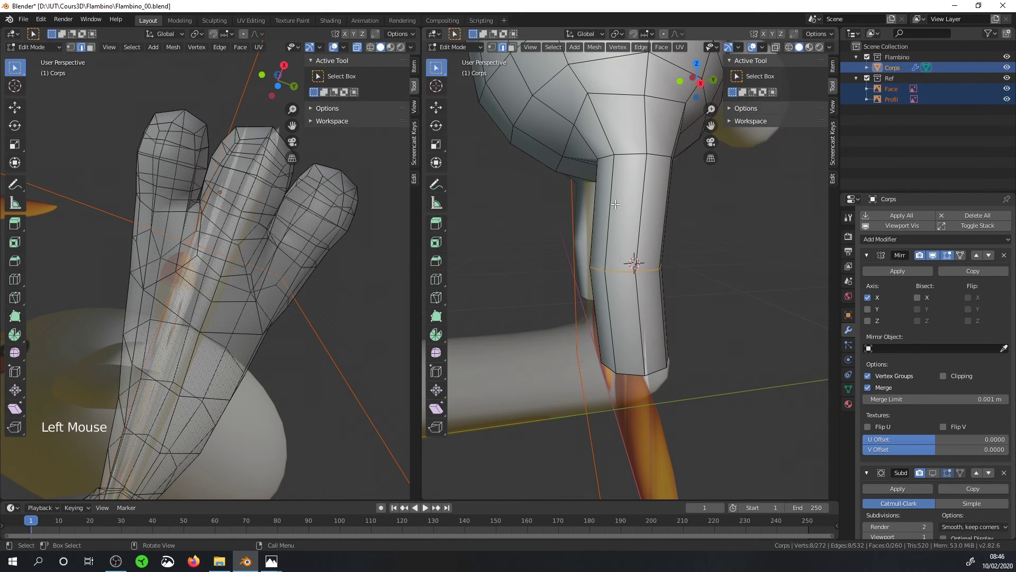
{"action": "key", "text": "ctrl"}
{"action": "key", "text": "ctrl+b"}
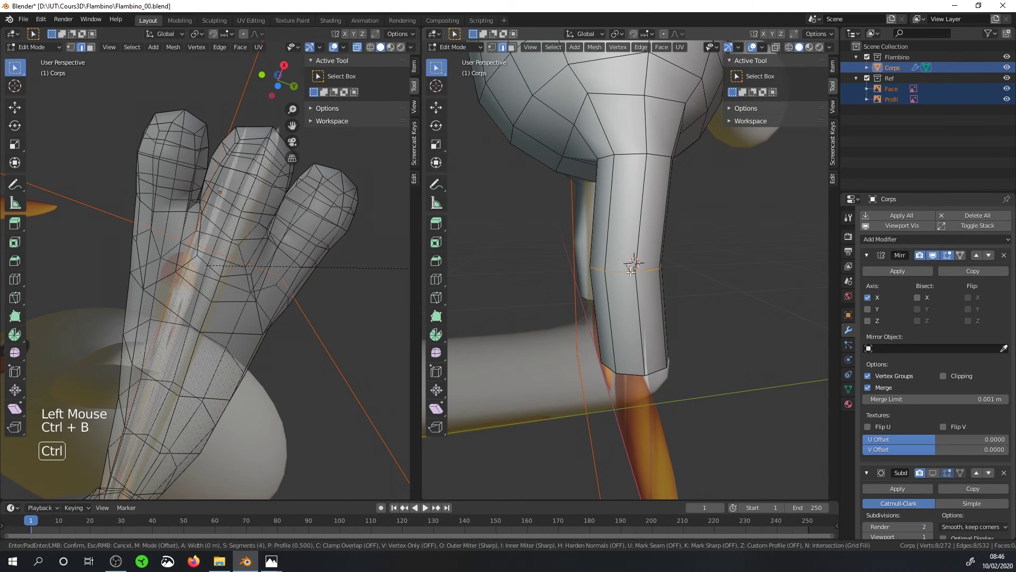
{"action": "scroll", "coordinate": [703, 236], "scroll_direction": "down", "scroll_amount": 2}
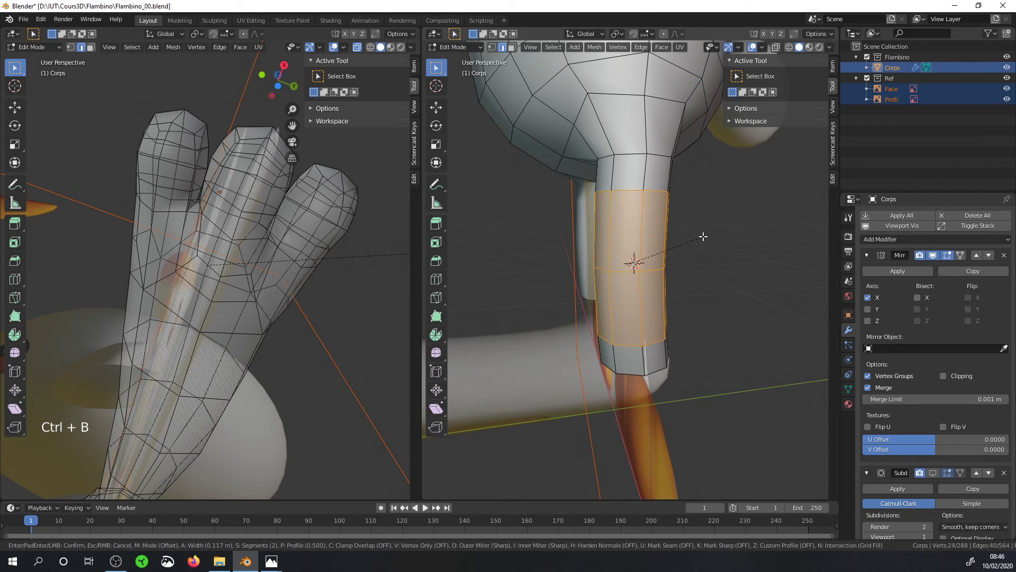
{"action": "scroll", "coordinate": [703, 237], "scroll_direction": "up", "scroll_amount": 3}
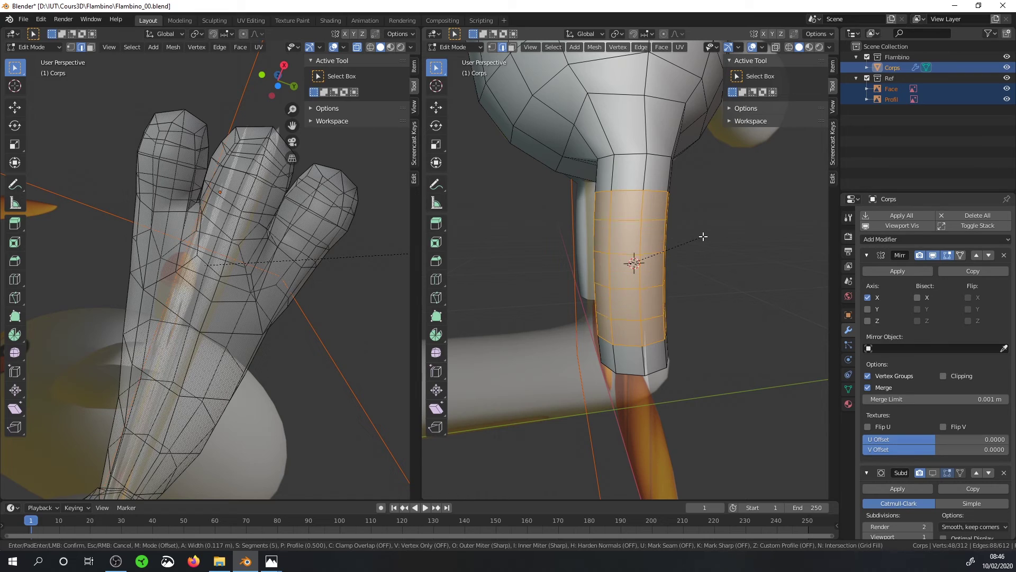
{"action": "scroll", "coordinate": [702, 236], "scroll_direction": "down", "scroll_amount": 1}
{"action": "scroll", "coordinate": [698, 242], "scroll_direction": "down", "scroll_amount": 8}
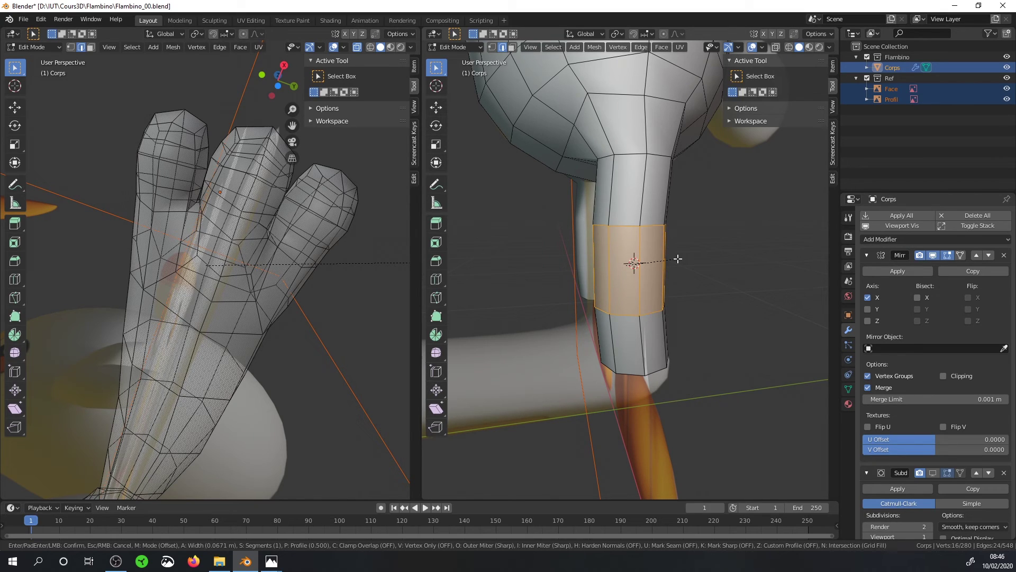
{"action": "key", "text": "Escape"}
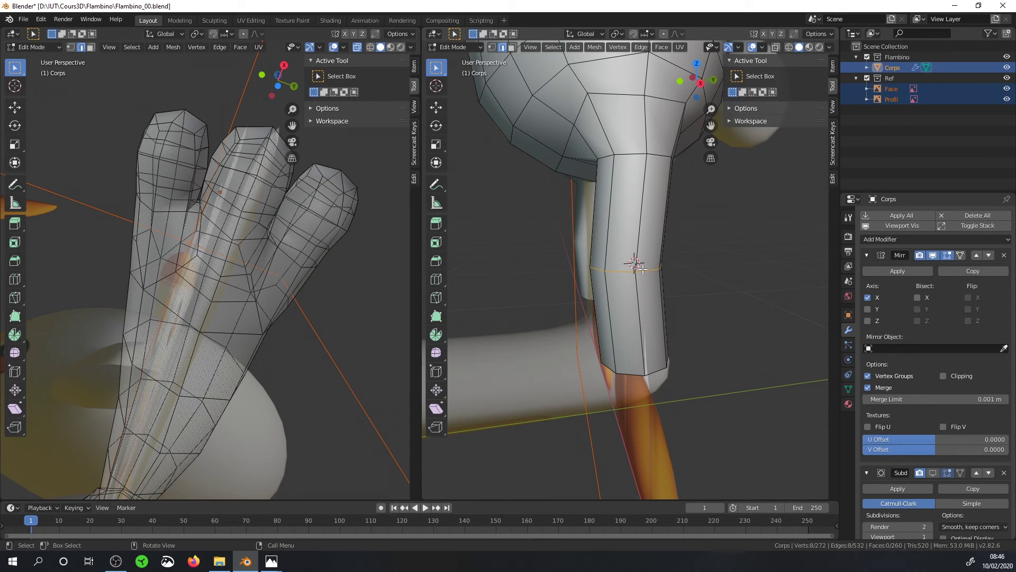
Try beveling the knee loop with a 0.102 m width, four segments and a profile of 1.000, and cancel.
{"action": "key", "text": "ctrl+b"}
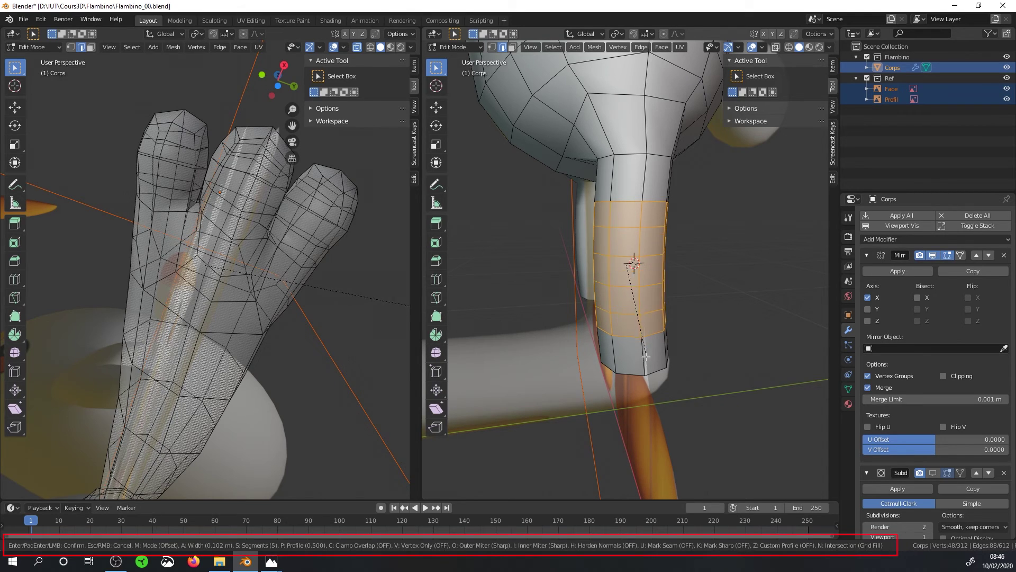
{"action": "scroll", "coordinate": [646, 347], "scroll_direction": "up", "scroll_amount": 2}
{"action": "scroll", "coordinate": [658, 345], "scroll_direction": "down", "scroll_amount": 2}
{"action": "key", "text": "p"}
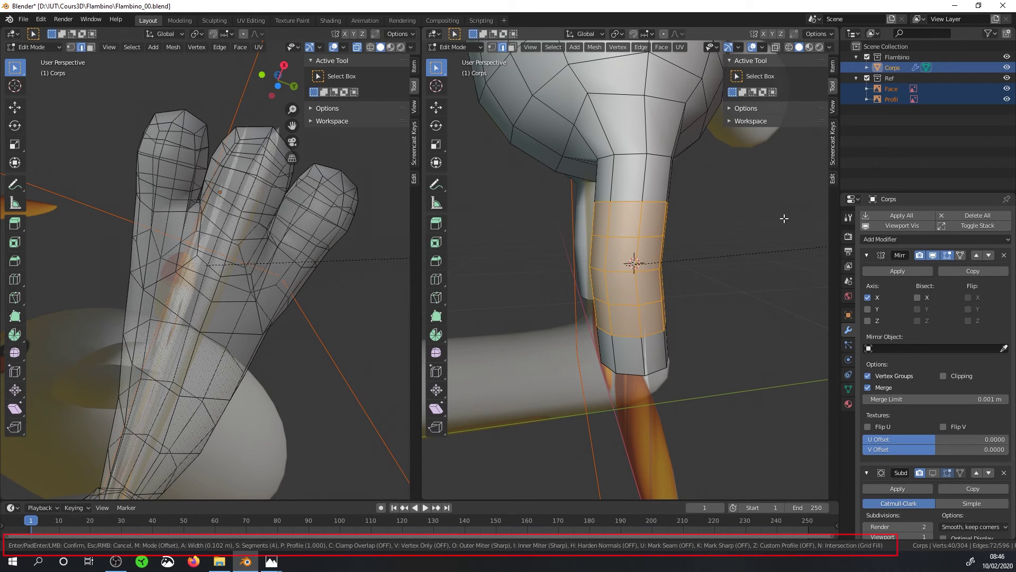
{"action": "right_click", "coordinate": [614, 285]}
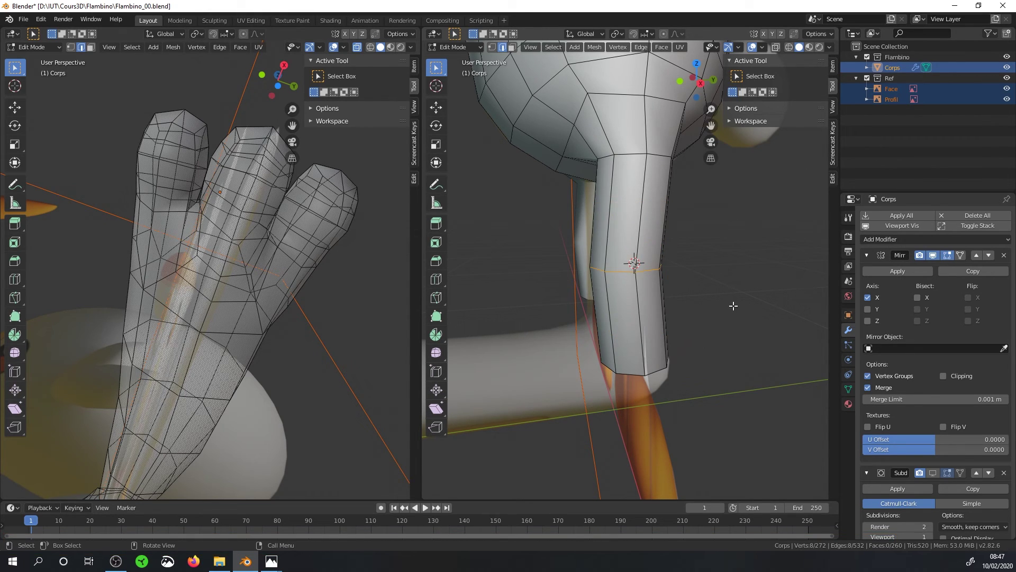
Bevel the knee edge loop into four segments spread over most of the leg, and deselect everything to check the shape.
{"action": "key", "text": "ctrl+b"}
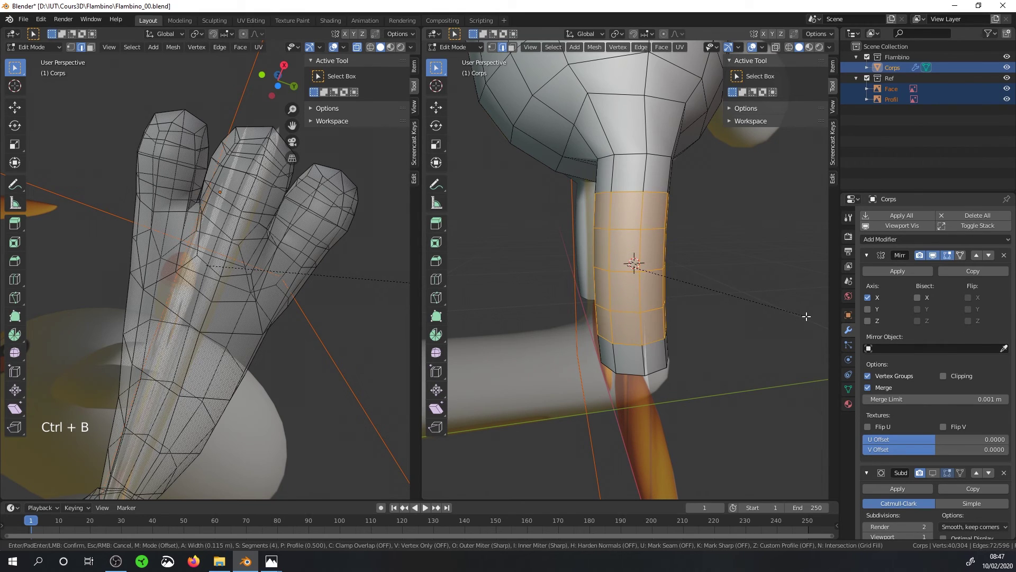
{"action": "left_click", "coordinate": [794, 315]}
{"action": "key", "text": "KP_3"}
{"action": "key", "text": "Escape"}
{"action": "left_click", "coordinate": [461, 300]}
{"action": "left_click", "coordinate": [731, 255]}
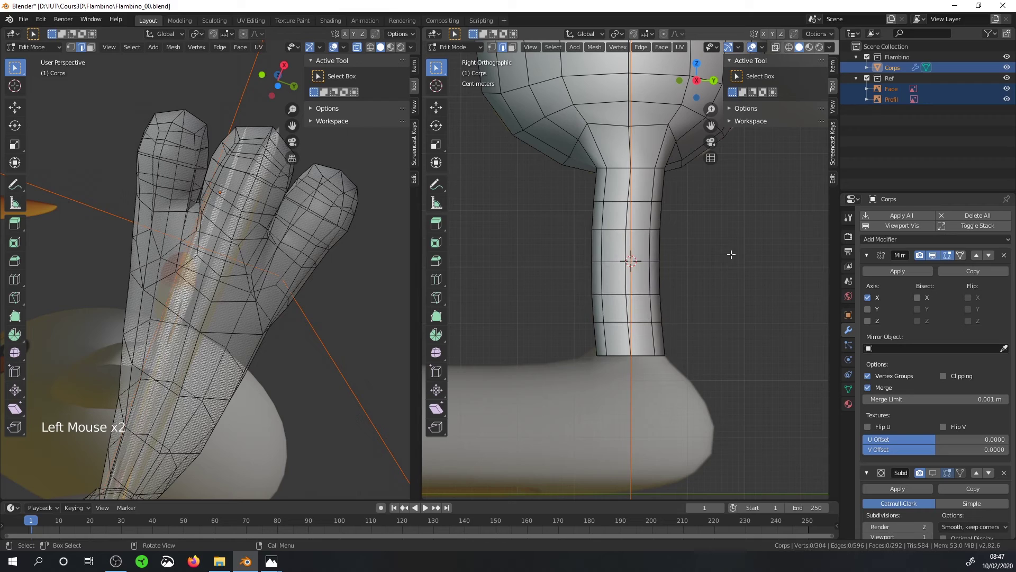
{"action": "middle_click_drag", "start_coordinate": [610, 366], "coordinate": [754, 341]}
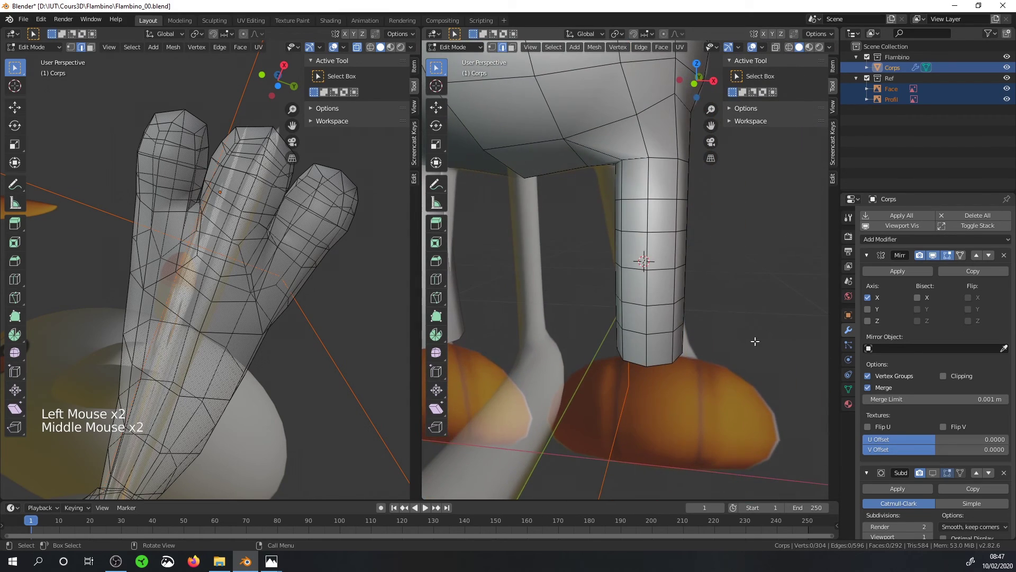
Examine the bent leg and the whole character from several angles against the reference images.
{"action": "scroll", "coordinate": [660, 300], "scroll_direction": "down", "scroll_amount": 3}
{"action": "middle_click_drag", "start_coordinate": [664, 291], "coordinate": [452, 285]}
{"action": "scroll", "coordinate": [630, 288], "scroll_direction": "down", "scroll_amount": 2}
{"action": "middle_click_drag", "start_coordinate": [631, 288], "coordinate": [586, 248]}
{"action": "scroll", "coordinate": [664, 279], "scroll_direction": "up", "scroll_amount": 2}
{"action": "scroll", "coordinate": [606, 281], "scroll_direction": "up", "scroll_amount": 2}
{"action": "scroll", "coordinate": [606, 281], "scroll_direction": "down", "scroll_amount": 3}
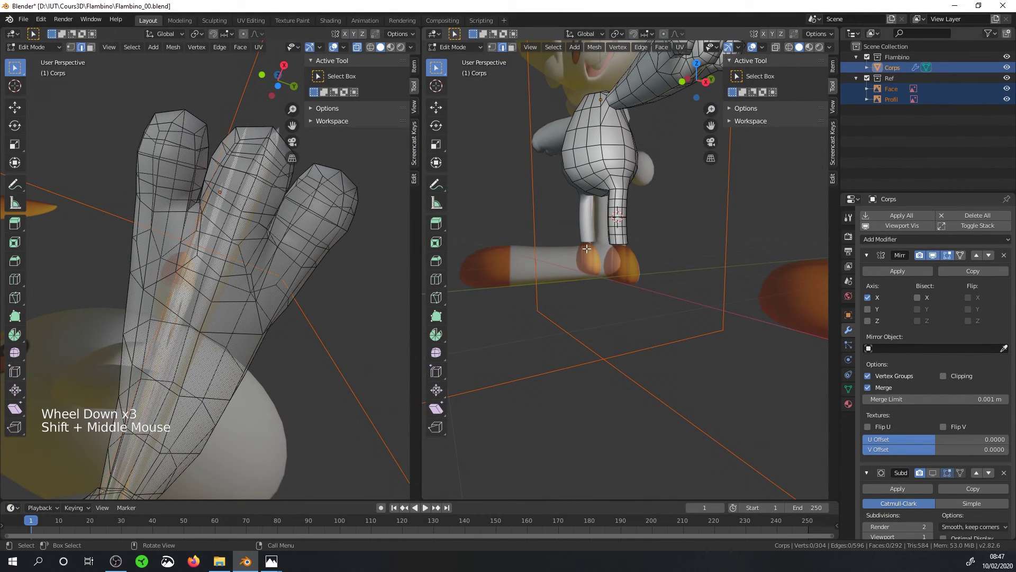
{"action": "middle_click_drag", "start_coordinate": [645, 281], "coordinate": [616, 233]}
{"action": "scroll", "coordinate": [727, 315], "scroll_direction": "down", "scroll_amount": 3}
{"action": "scroll", "coordinate": [665, 302], "scroll_direction": "up", "scroll_amount": 3}
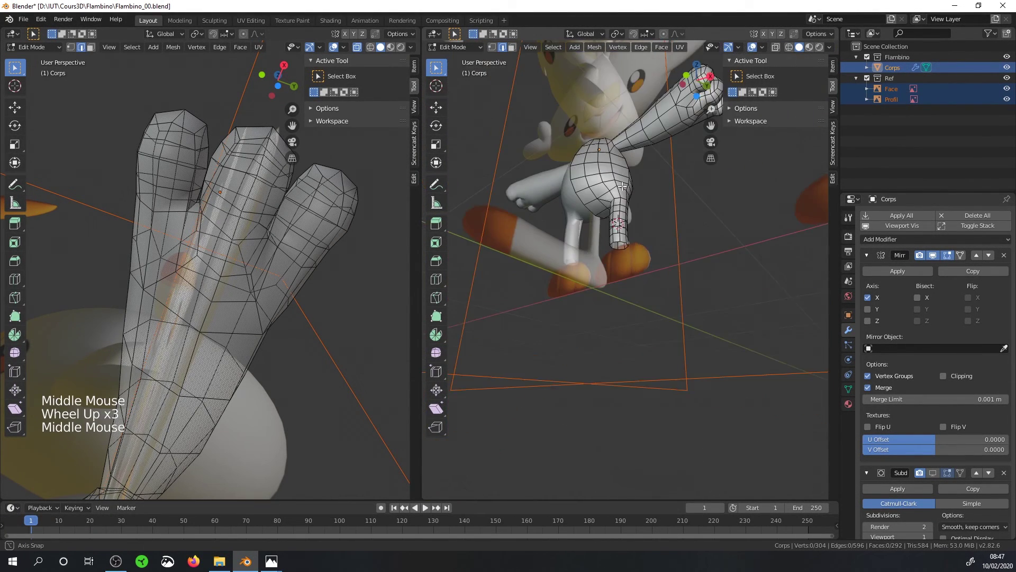
Select the open edge loop at the leg's lower end and snap the 3D cursor to it.
{"action": "scroll", "coordinate": [614, 230], "scroll_direction": "up", "scroll_amount": 2}
{"action": "left_click", "coordinate": [610, 228], "text": "alt"}
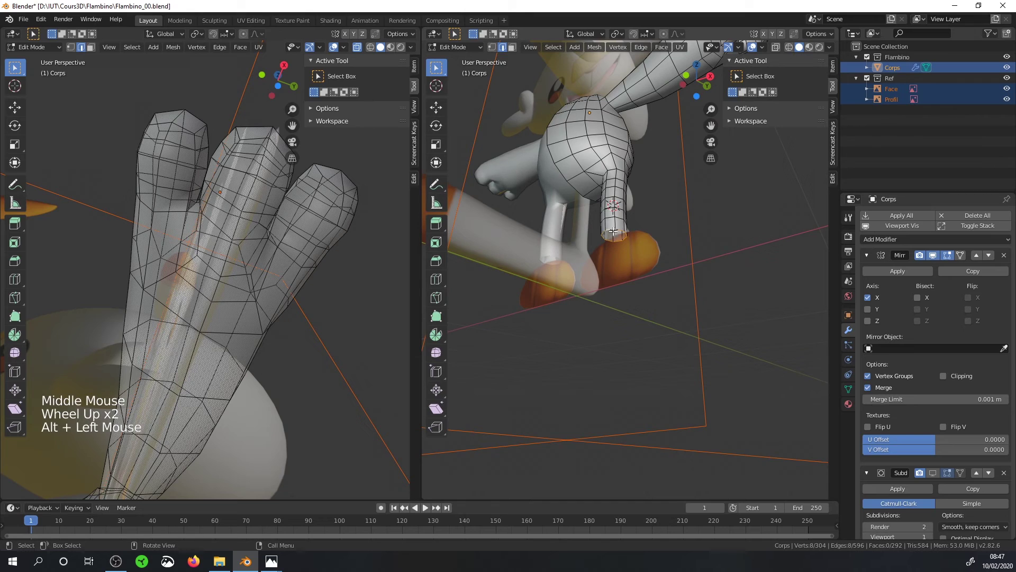
{"action": "scroll", "coordinate": [606, 241], "scroll_direction": "up", "scroll_amount": 3}
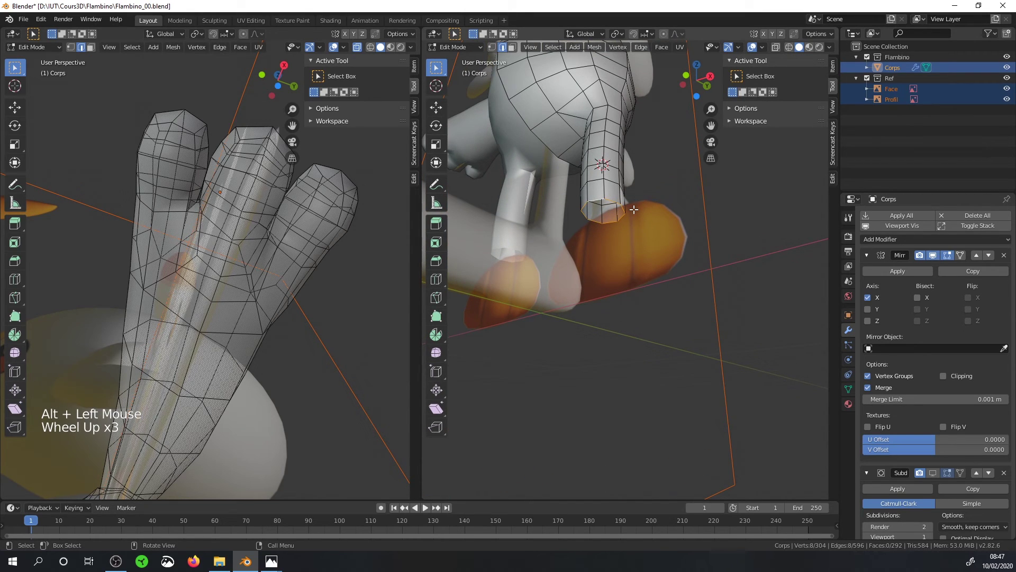
{"action": "key", "text": "shift+s"}
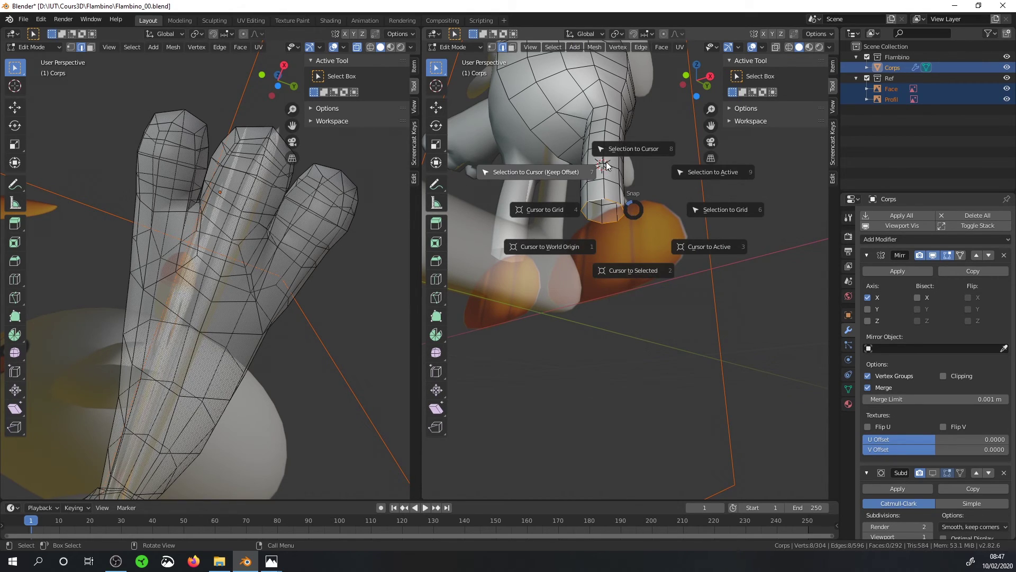
{"action": "left_click", "coordinate": [626, 270]}
Add a cube at the 3D cursor and scale it down to roughly the foot's thickness.
{"action": "middle_click_drag", "start_coordinate": [629, 271], "coordinate": [652, 236], "text": "shift"}
{"action": "key", "text": "shift+a"}
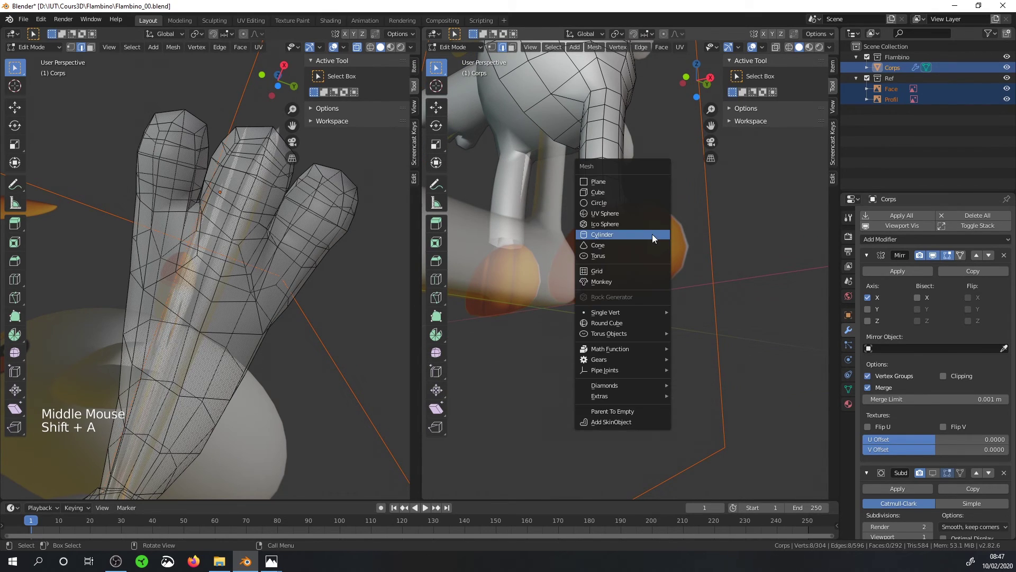
{"action": "left_click", "coordinate": [620, 192]}
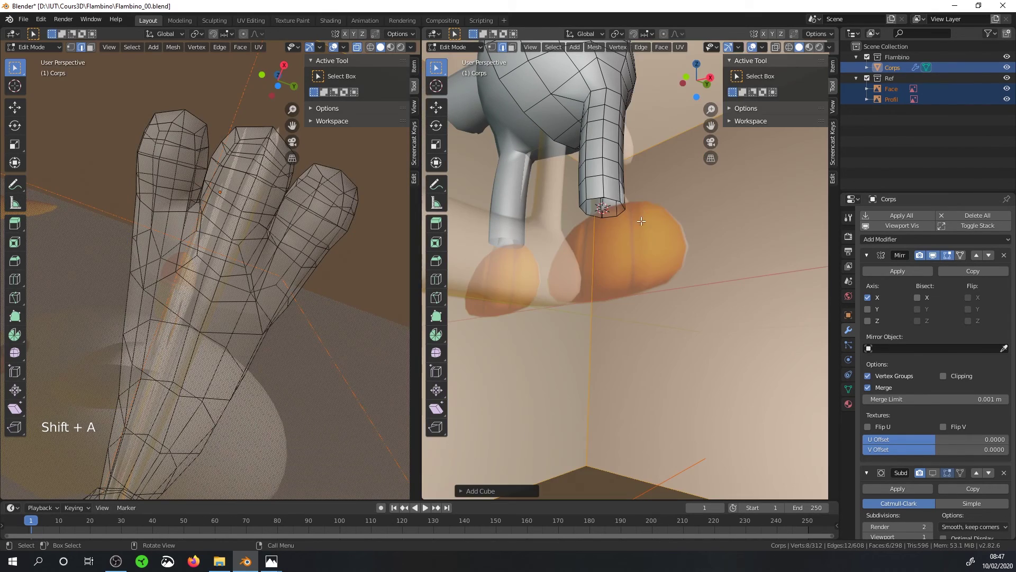
{"action": "scroll", "coordinate": [635, 212], "scroll_direction": "down", "scroll_amount": 9}
{"action": "key", "text": "s"}
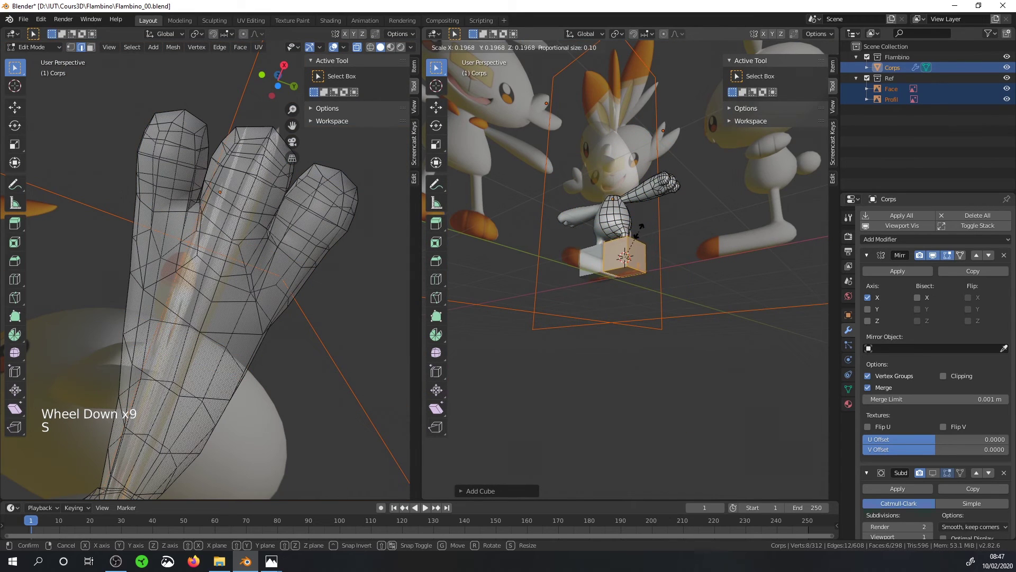
{"action": "left_click", "coordinate": [660, 290]}
Move the cube down below the leg in the right view and enable Clipping on the Mirror modifier.
{"action": "scroll", "coordinate": [660, 290], "scroll_direction": "up", "scroll_amount": 3}
{"action": "scroll", "coordinate": [661, 290], "scroll_direction": "up", "scroll_amount": 2}
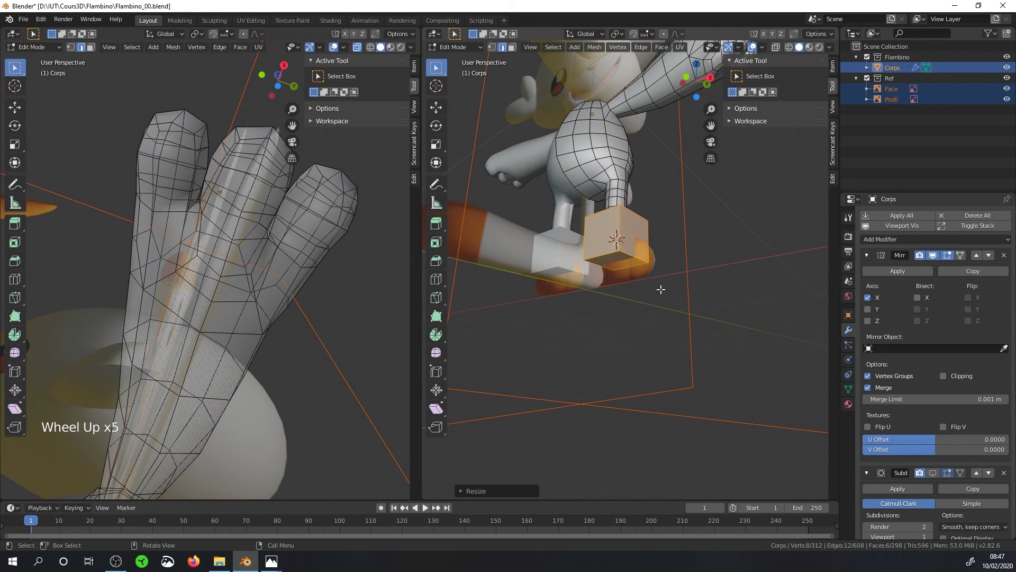
{"action": "key", "text": "KP_3"}
{"action": "scroll", "coordinate": [627, 226], "scroll_direction": "up", "scroll_amount": 2}
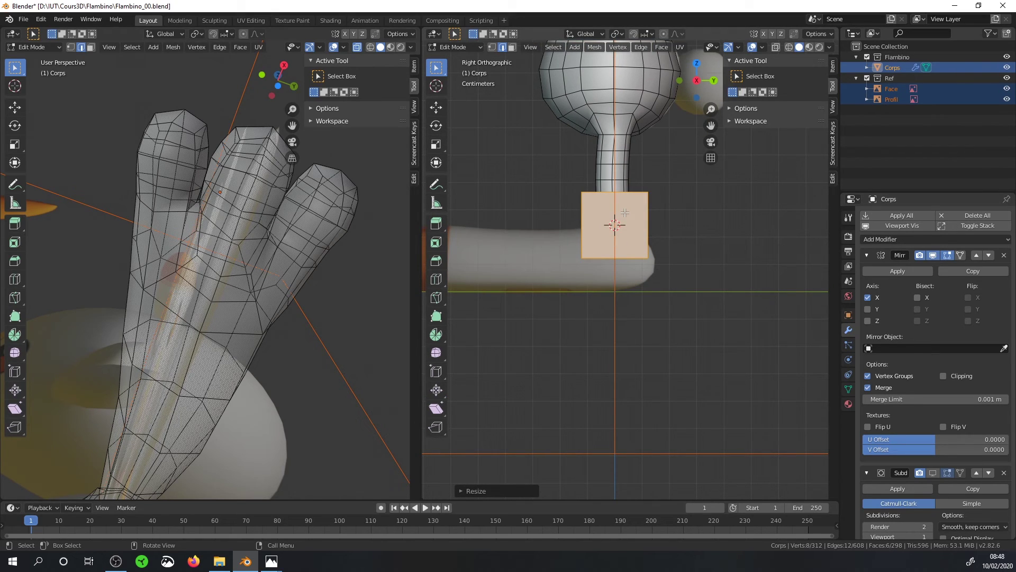
{"action": "key", "text": "g"}
{"action": "left_click", "coordinate": [625, 260]}
{"action": "left_click", "coordinate": [944, 375]}
{"action": "middle_click_drag", "start_coordinate": [646, 227], "coordinate": [675, 200]}
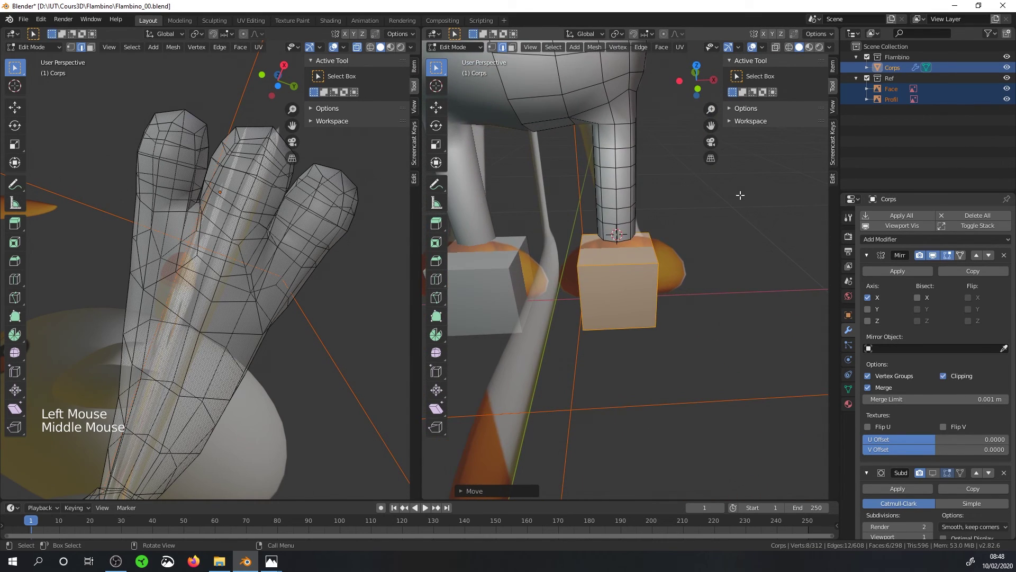
Position the cube on the ground under the leg in front view, and set the two viewports to front and right views.
{"action": "key", "text": "KP_1"}
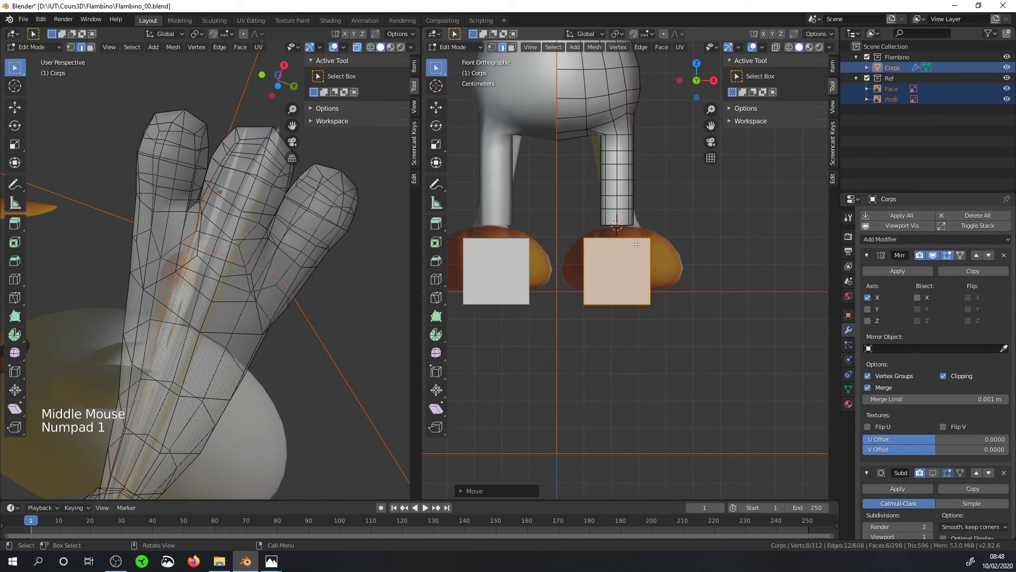
{"action": "key", "text": "g"}
{"action": "left_click", "coordinate": [627, 269]}
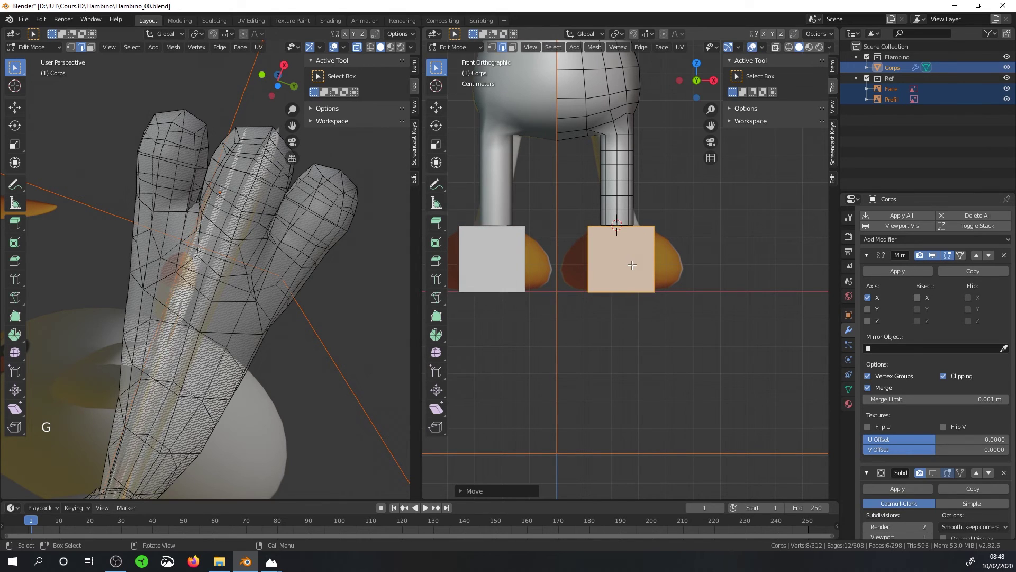
{"action": "key", "text": "KP_3"}
{"action": "key", "text": "KP_1"}
{"action": "scroll", "coordinate": [186, 323], "scroll_direction": "down", "scroll_amount": 7}
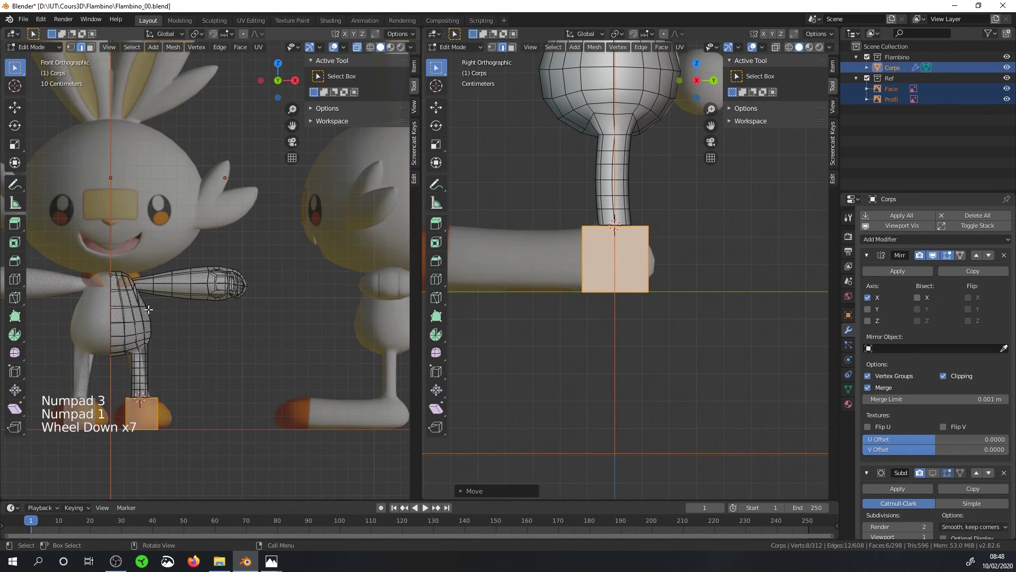
Move the cube about 0.3 m forward along the reference foot in the right view.
{"action": "scroll", "coordinate": [307, 328], "scroll_direction": "up", "scroll_amount": 1}
{"action": "middle_click_drag", "start_coordinate": [612, 256], "coordinate": [635, 240], "text": "shift"}
{"action": "scroll", "coordinate": [636, 240], "scroll_direction": "up", "scroll_amount": 2}
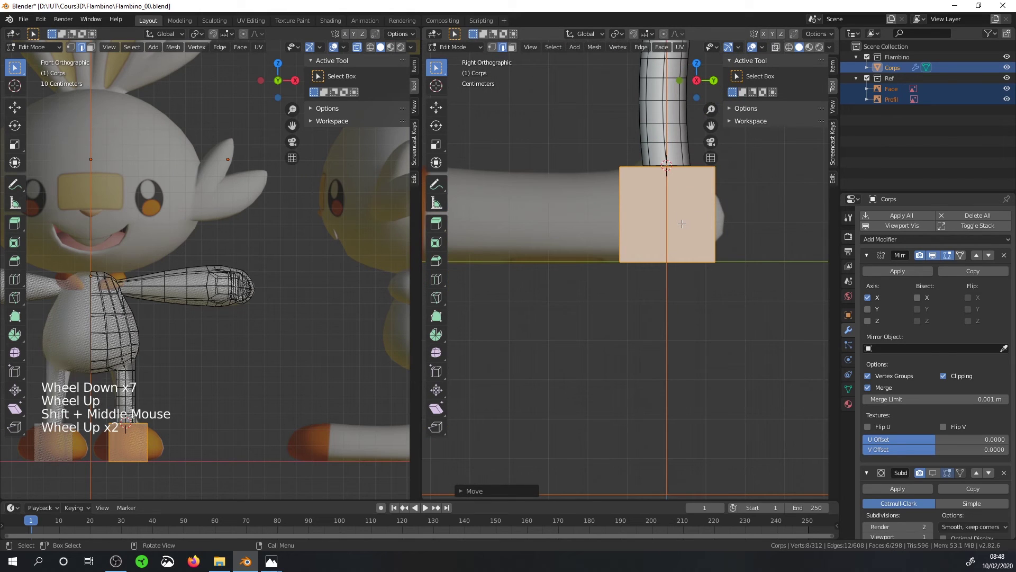
{"action": "key", "text": "g"}
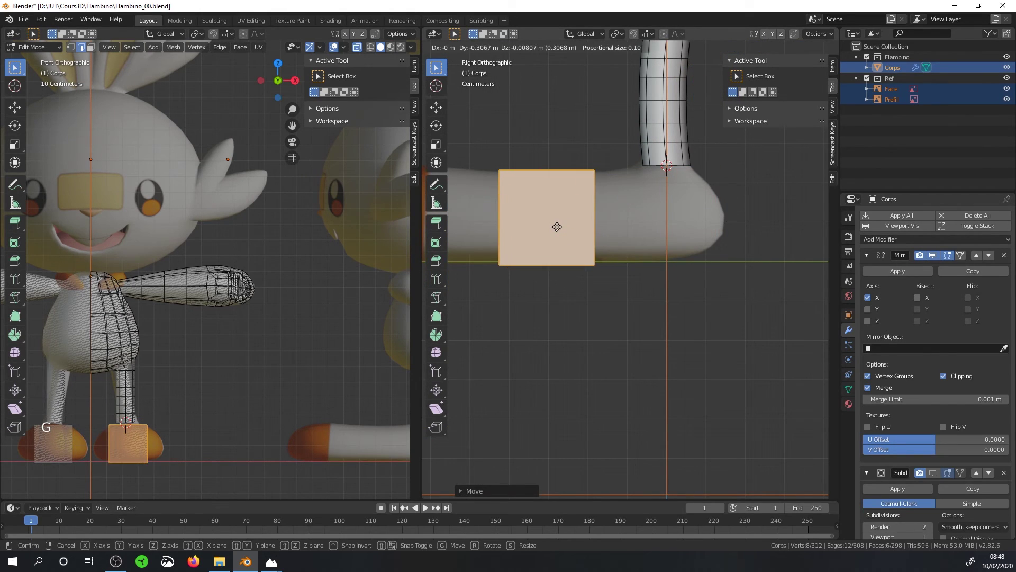
{"action": "left_click", "coordinate": [560, 224]}
Lower the cube's top face slightly to match the reference foot's height, and turn on X-ray.
{"action": "middle_click_drag", "start_coordinate": [559, 224], "coordinate": [714, 249], "text": "shift"}
{"action": "left_click", "coordinate": [512, 47]}
{"action": "middle_click_drag", "start_coordinate": [630, 139], "coordinate": [693, 185]}
{"action": "left_click", "coordinate": [698, 188]}
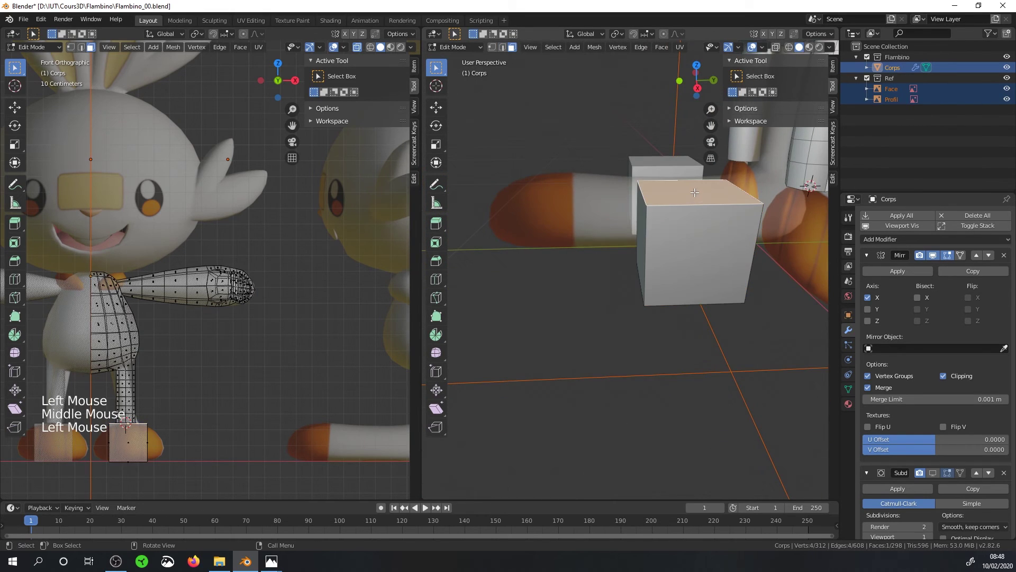
{"action": "key", "text": "KP_1"}
{"action": "key", "text": "KP_3"}
{"action": "left_click", "coordinate": [437, 107]}
{"action": "left_click_drag", "start_coordinate": [689, 158], "coordinate": [690, 162]}
{"action": "left_click", "coordinate": [776, 47]}
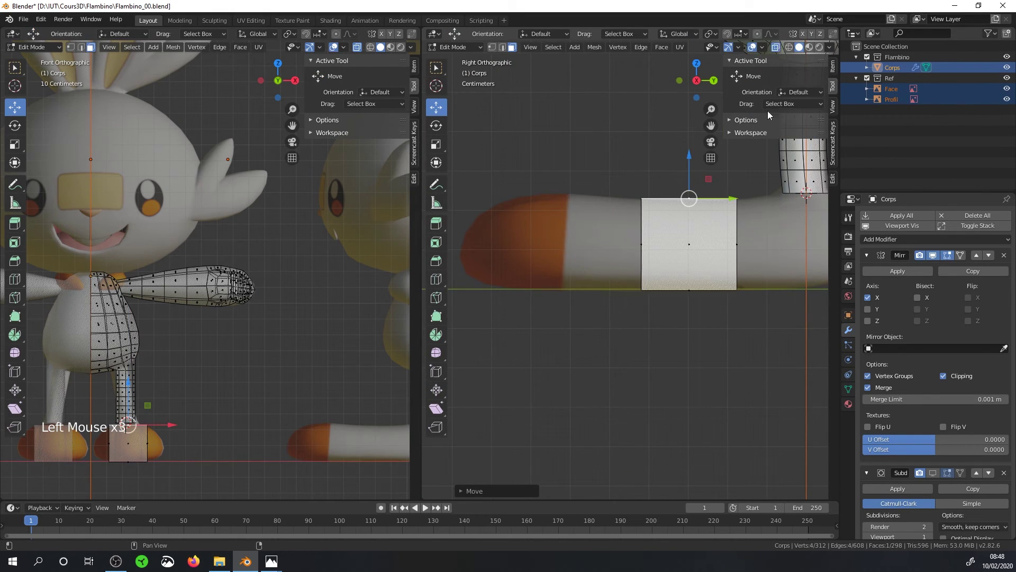
Extrude the cube's front face forward to the edge of the orange toe area in the reference.
{"action": "middle_click_drag", "start_coordinate": [741, 222], "coordinate": [652, 241], "text": "shift"}
{"action": "left_click", "coordinate": [646, 265]}
{"action": "left_click", "coordinate": [552, 263]}
{"action": "middle_click_drag", "start_coordinate": [609, 271], "coordinate": [739, 297], "text": "shift"}
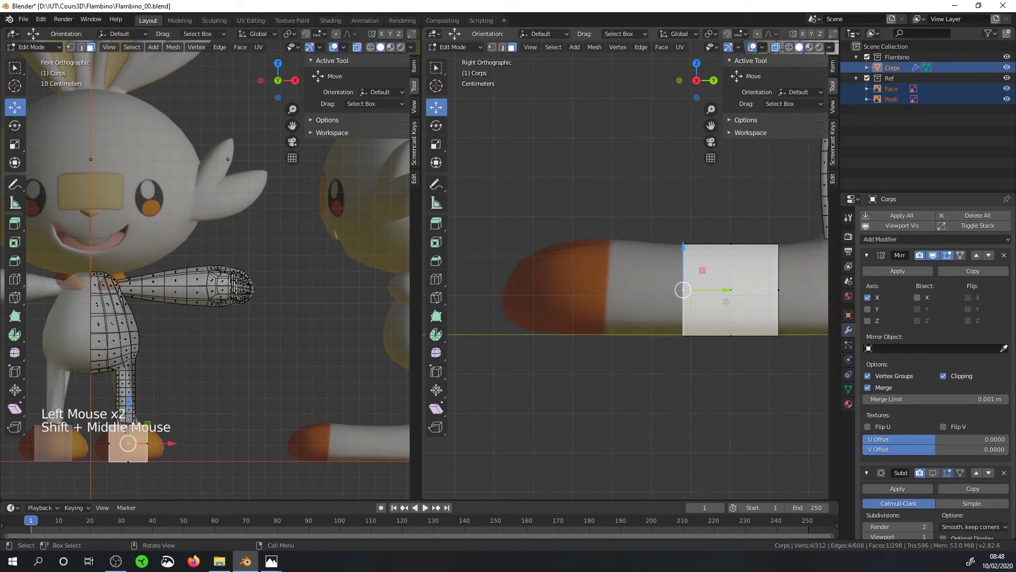
{"action": "key", "text": "e"}
{"action": "left_click", "coordinate": [645, 295]}
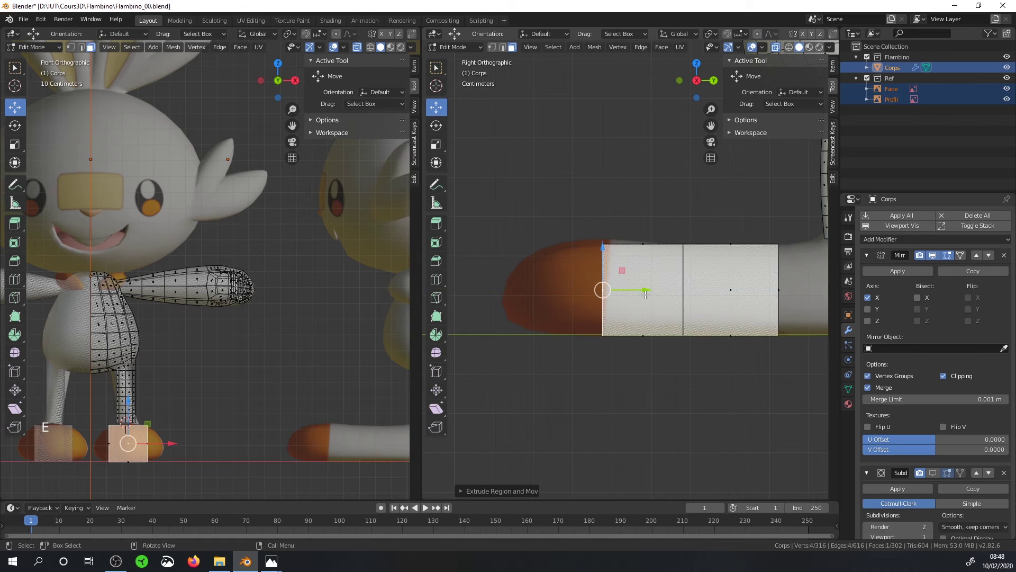
{"action": "left_click_drag", "start_coordinate": [634, 285], "coordinate": [612, 288]}
Extrude the cube's back face in three successive segments under the leg to the end of the heel.
{"action": "middle_click_drag", "start_coordinate": [613, 288], "coordinate": [694, 288]}
{"action": "left_click", "coordinate": [716, 240]}
{"action": "key", "text": "KP_3"}
{"action": "scroll", "coordinate": [716, 240], "scroll_direction": "down", "scroll_amount": 2}
{"action": "key", "text": "e"}
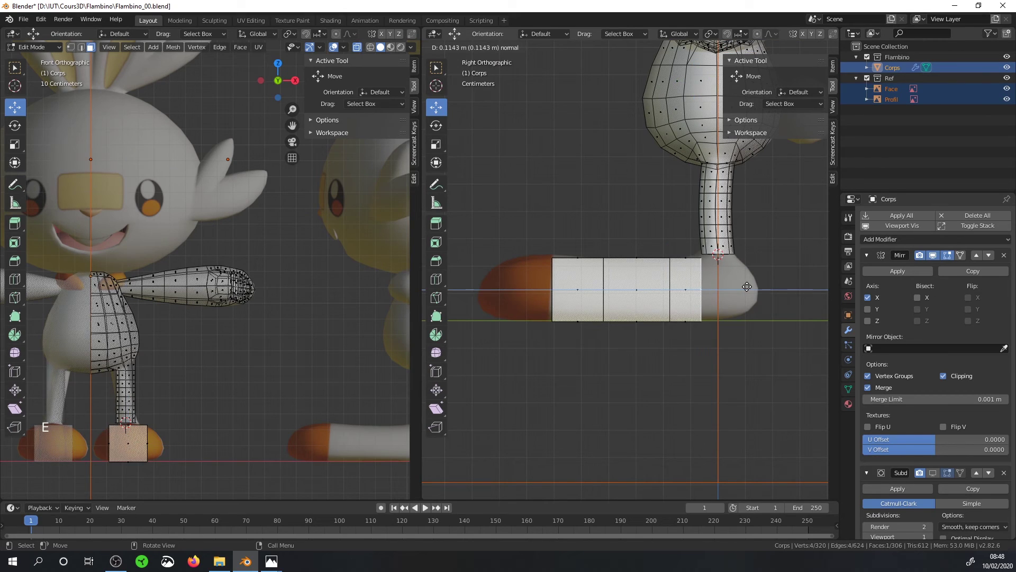
{"action": "left_click", "coordinate": [747, 287]}
{"action": "key", "text": "e"}
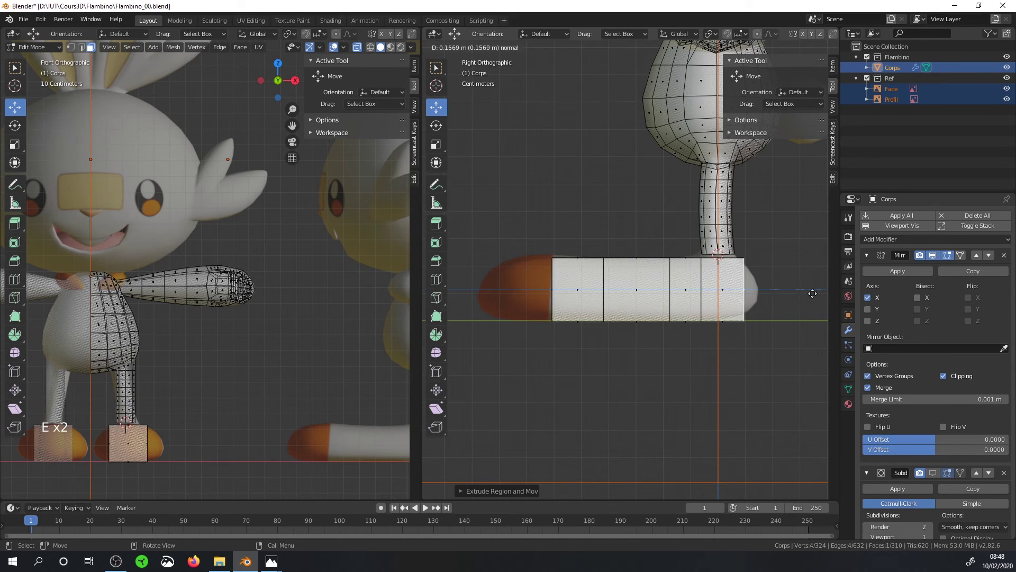
{"action": "left_click", "coordinate": [826, 296]}
{"action": "key", "text": "e"}
{"action": "left_click", "coordinate": [826, 296]}
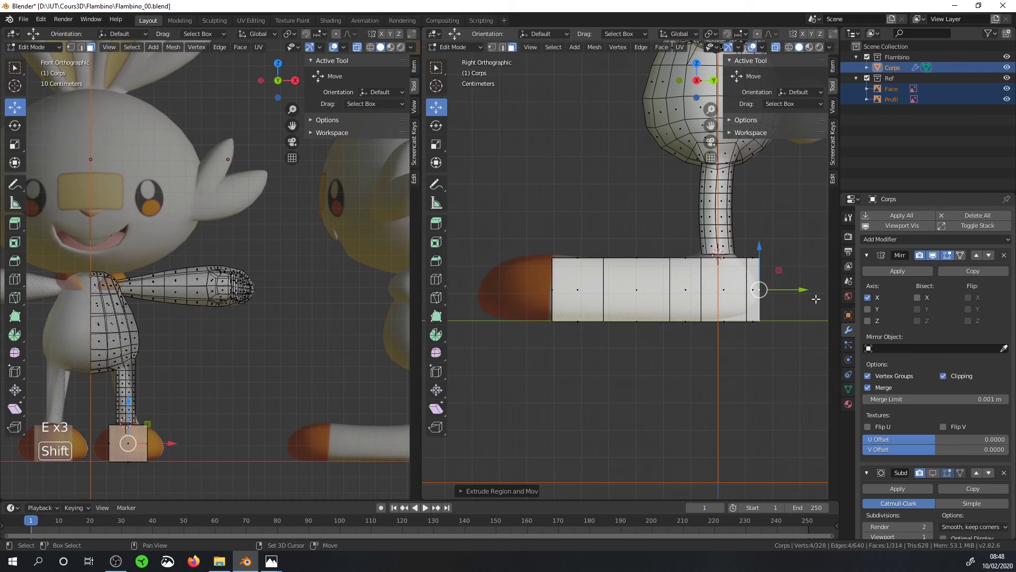
Switch to vertex selection and raise the rearmost pair of bottom vertices to start rounding the heel.
{"action": "middle_click_drag", "start_coordinate": [528, 122], "coordinate": [493, 73], "text": "shift"}
{"action": "scroll", "coordinate": [493, 73], "scroll_direction": "up", "scroll_amount": 2}
{"action": "left_click", "coordinate": [584, 279]}
{"action": "scroll", "coordinate": [585, 281], "scroll_direction": "down", "scroll_amount": 2}
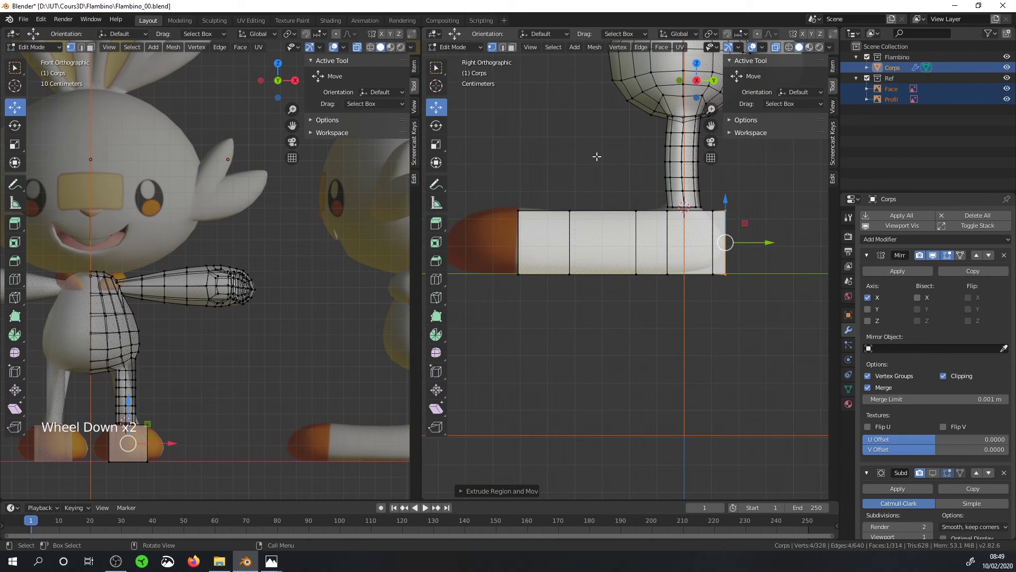
{"action": "key", "text": "a"}
{"action": "key", "text": "a"}
{"action": "key", "text": "a"}
{"action": "scroll", "coordinate": [744, 287], "scroll_direction": "up", "scroll_amount": 2}
{"action": "scroll", "coordinate": [751, 286], "scroll_direction": "down", "scroll_amount": 2}
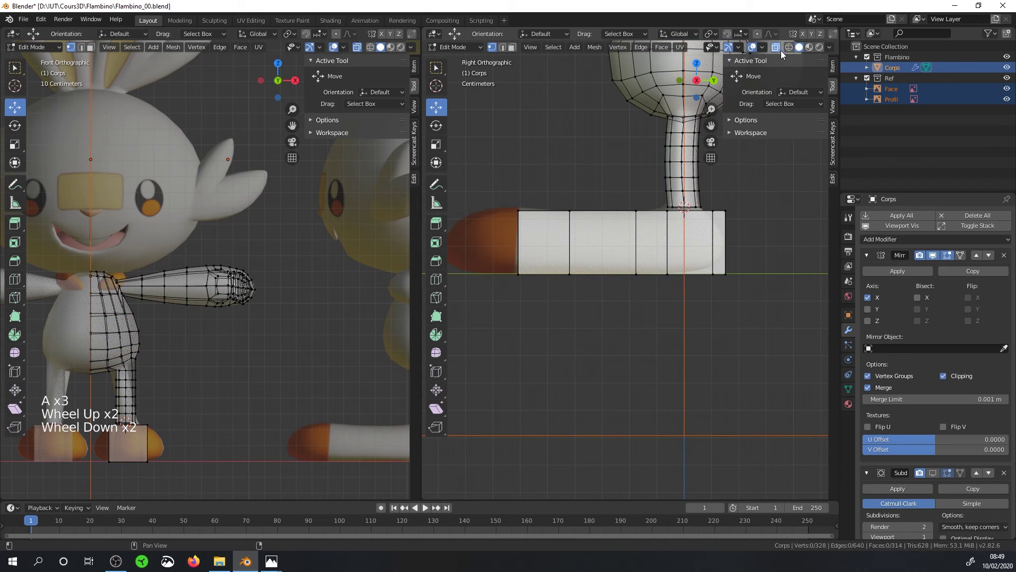
{"action": "scroll", "coordinate": [766, 300], "scroll_direction": "up", "scroll_amount": 1}
{"action": "key", "text": "b"}
{"action": "left_click_drag", "start_coordinate": [766, 300], "coordinate": [742, 230]}
Raise the second pair of bottom vertices from the back slightly to follow the heel's curve.
{"action": "key", "text": "a"}
{"action": "key", "text": "a"}
{"action": "key", "text": "a"}
{"action": "key", "text": "b"}
{"action": "left_click_drag", "start_coordinate": [741, 297], "coordinate": [728, 234]}
{"action": "middle_click_drag", "start_coordinate": [722, 294], "coordinate": [694, 228]}
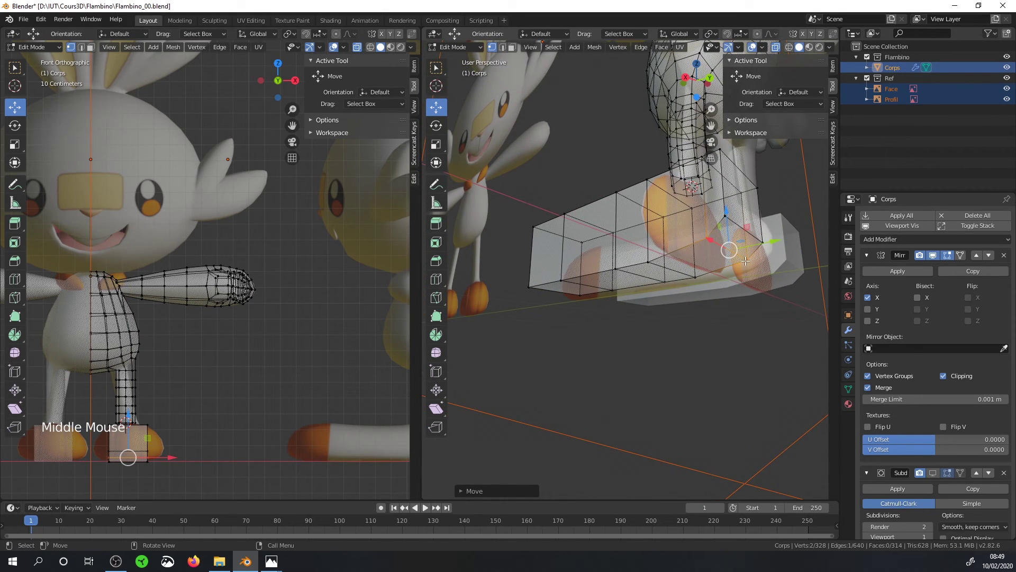
{"action": "key", "text": "KP_1"}
{"action": "key", "text": "KP_3"}
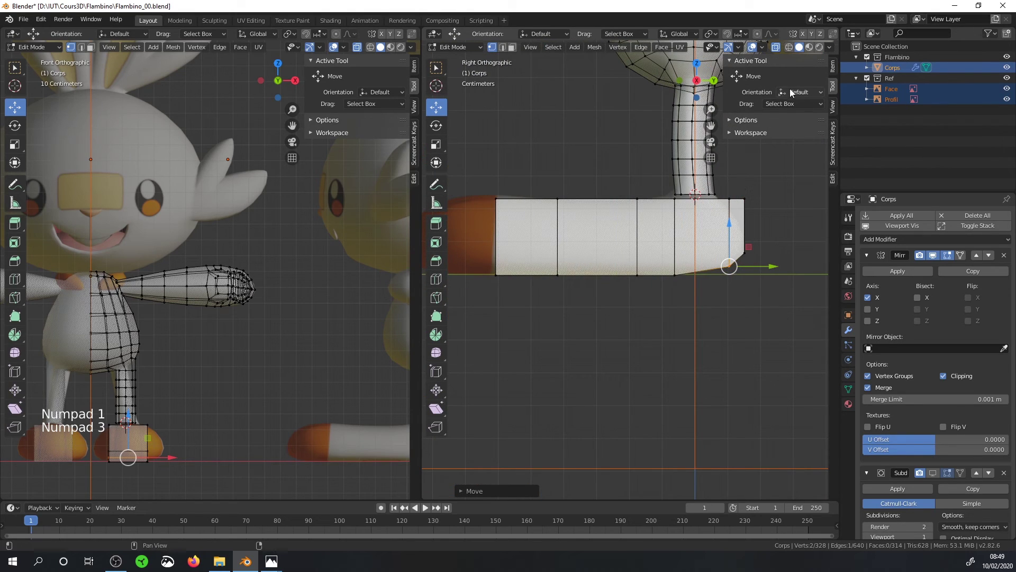
Try raising the foot's bottom vertex below the leg with X-ray off, and undo the move.
{"action": "left_click", "coordinate": [775, 48]}
{"action": "key", "text": "a"}
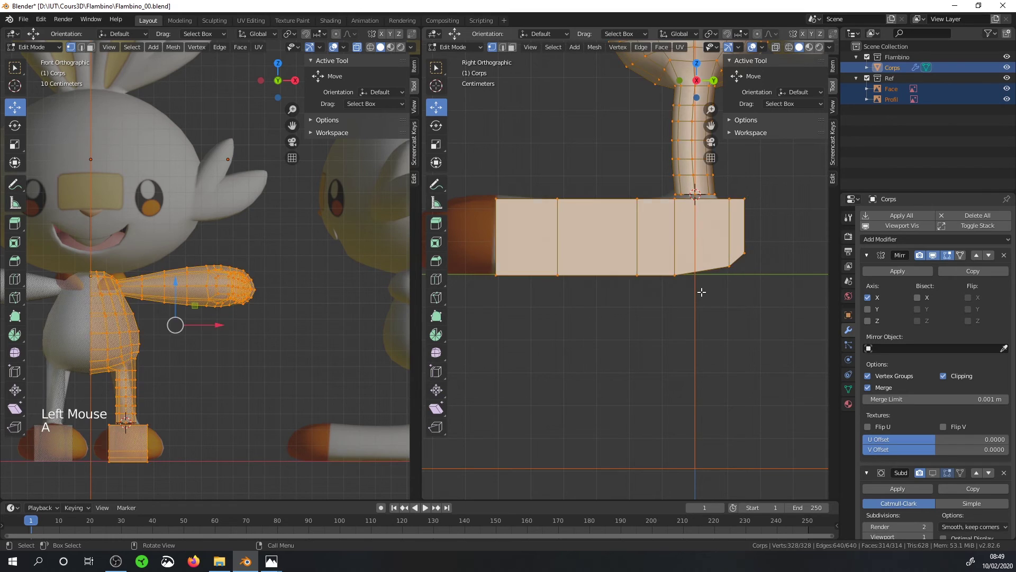
{"action": "key", "text": "a"}
{"action": "key", "text": "a"}
{"action": "key", "text": "b"}
{"action": "left_click_drag", "start_coordinate": [710, 309], "coordinate": [674, 230]}
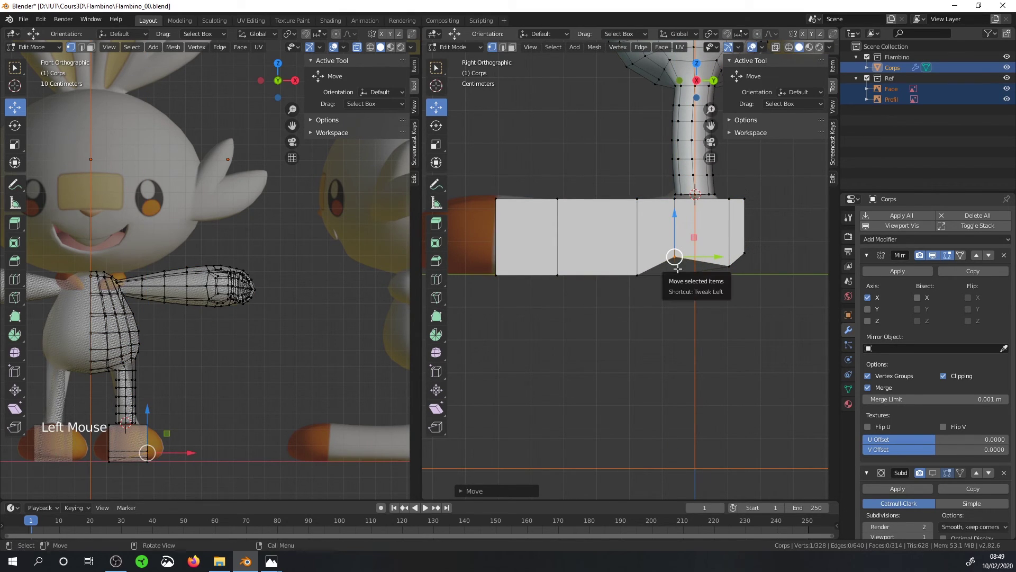
{"action": "key", "text": "ctrl+z"}
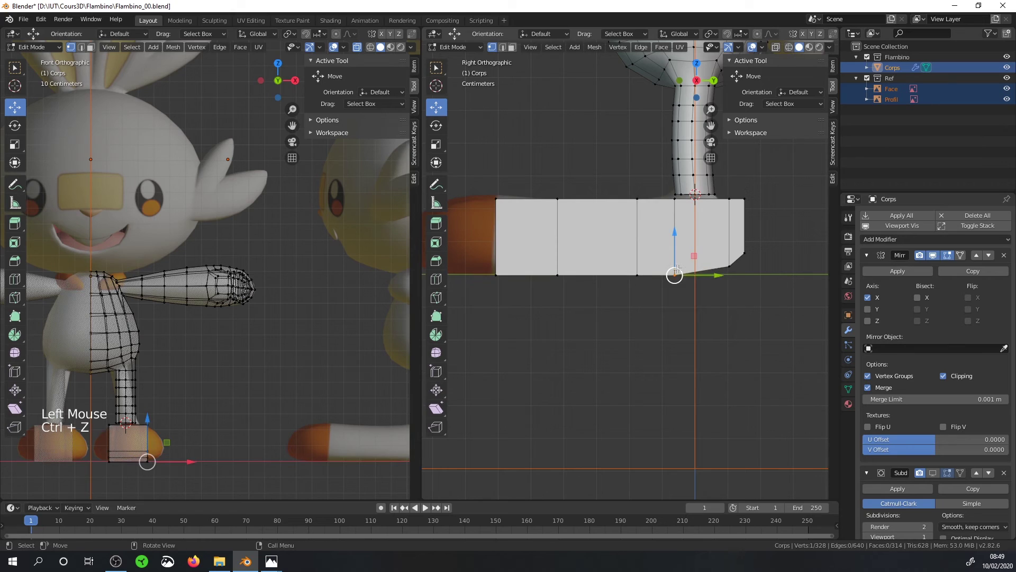
{"action": "left_click", "coordinate": [776, 47]}
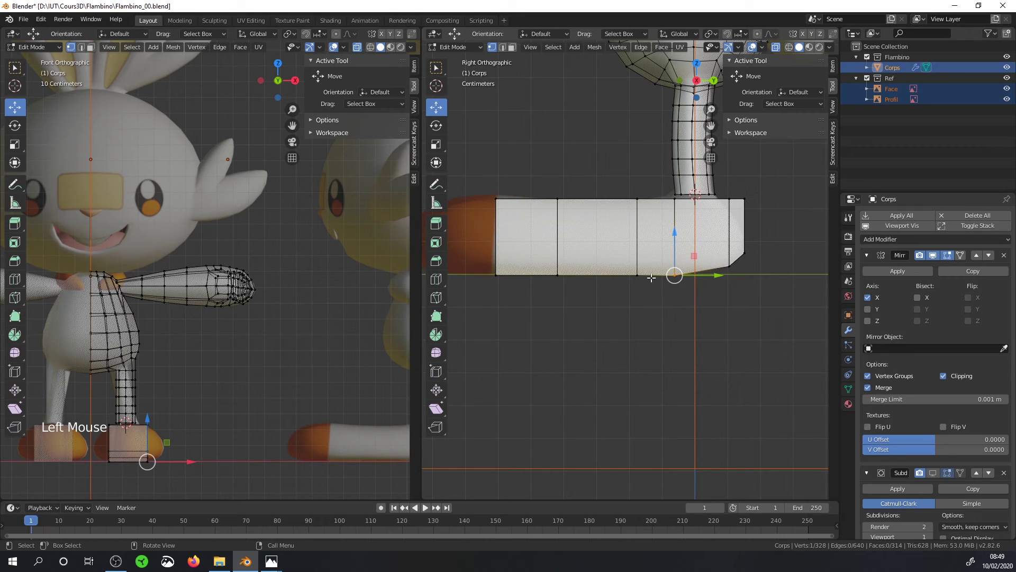
Switch the side view to wireframe shading and nudge the pair of bottom vertices just ahead of the leg to the reference outline.
{"action": "key", "text": "z"}
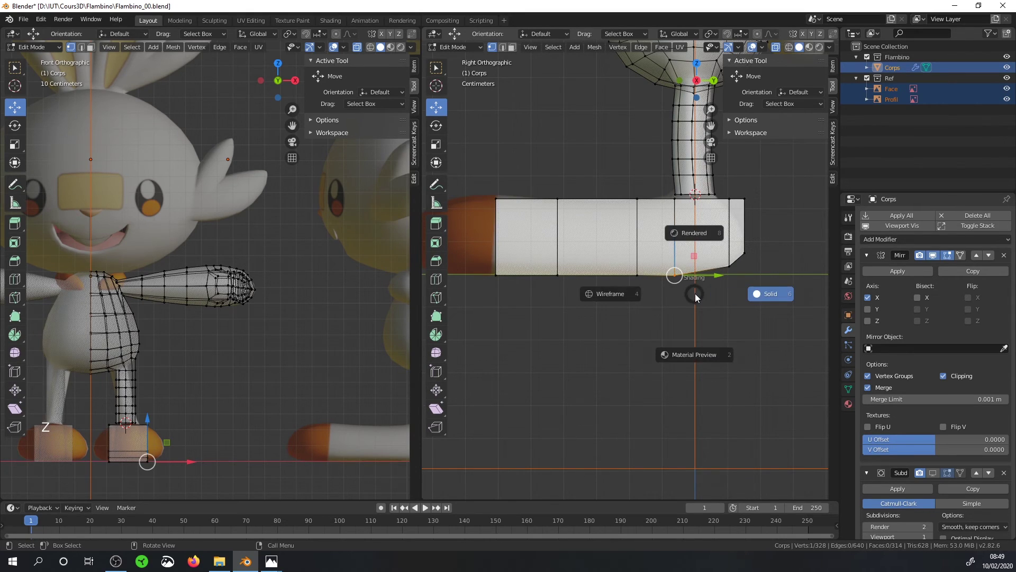
{"action": "key", "text": "a"}
{"action": "key", "text": "a"}
{"action": "key", "text": "a"}
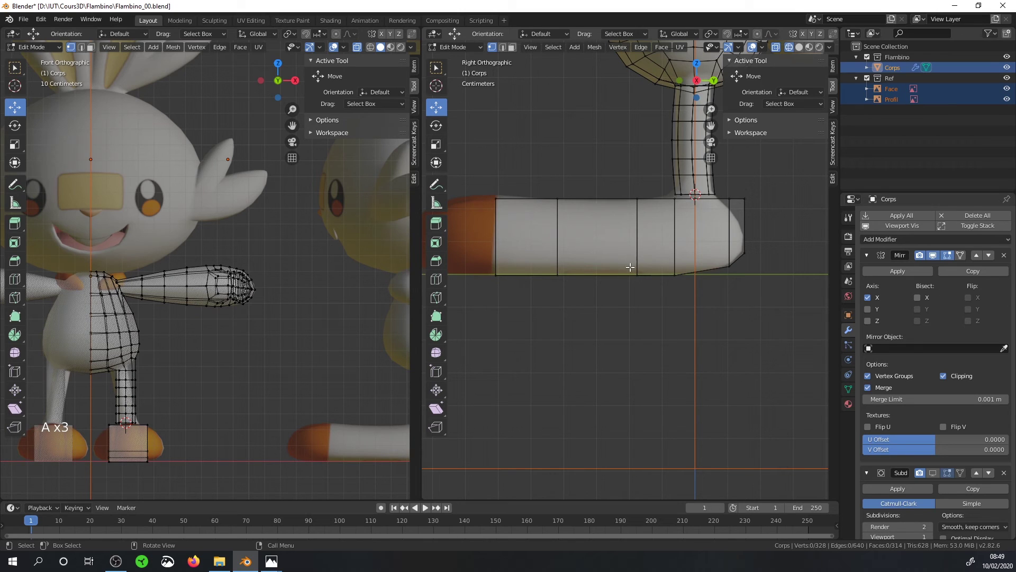
{"action": "left_click", "coordinate": [638, 275]}
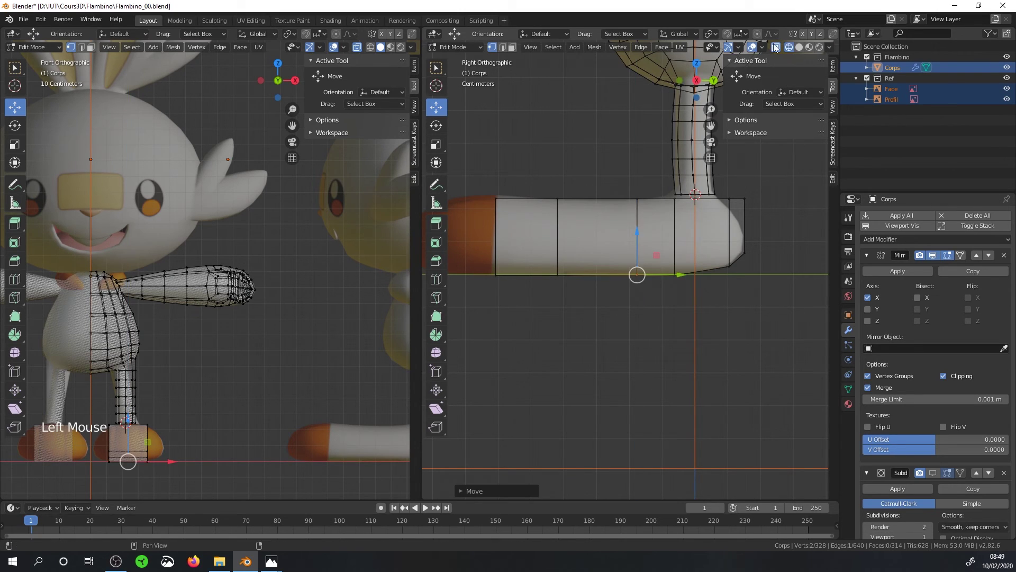
{"action": "left_click", "coordinate": [638, 276]}
Return to solid shading and raise the foremost pair of top vertices to the reference foot's outline.
{"action": "scroll", "coordinate": [638, 275], "scroll_direction": "up", "scroll_amount": 1}
{"action": "left_click", "coordinate": [799, 47]}
{"action": "key", "text": "b"}
{"action": "left_click_drag", "start_coordinate": [481, 167], "coordinate": [461, 189]}
{"action": "left_click_drag", "start_coordinate": [469, 181], "coordinate": [473, 146]}
Lower the two pairs of top vertices just behind the foot's foremost pair to the reference outline.
{"action": "key", "text": "a"}
{"action": "key", "text": "b"}
{"action": "key", "text": "Escape"}
{"action": "key", "text": "a"}
{"action": "key", "text": "a"}
{"action": "key", "text": "a"}
{"action": "left_click_drag", "start_coordinate": [533, 168], "coordinate": [553, 194]}
{"action": "left_click_drag", "start_coordinate": [549, 160], "coordinate": [549, 162]}
{"action": "left_click", "coordinate": [638, 184]}
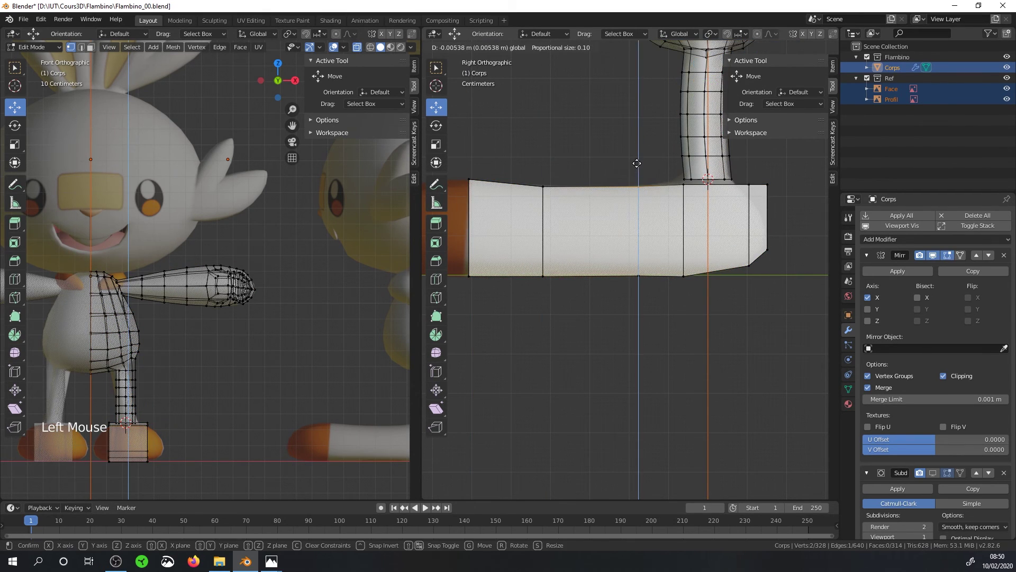
Widen the leg's bottom edge loop to flare the ankle like the reference, nudging it along Y and trimming its scale to about 0.93.
{"action": "scroll", "coordinate": [725, 195], "scroll_direction": "up", "scroll_amount": 2}
{"action": "middle_click_drag", "start_coordinate": [725, 194], "coordinate": [635, 280], "text": "shift"}
{"action": "left_click", "coordinate": [678, 224], "text": "alt"}
{"action": "key", "text": "s"}
{"action": "left_click", "coordinate": [719, 226]}
{"action": "mouse_move", "coordinate": [699, 225]}
{"action": "left_mouse_down"}
{"action": "mouse_move", "coordinate": [700, 214]}
{"action": "mouse_move", "coordinate": [744, 211]}
{"action": "mouse_move", "coordinate": [699, 224]}
{"action": "left_mouse_up"}
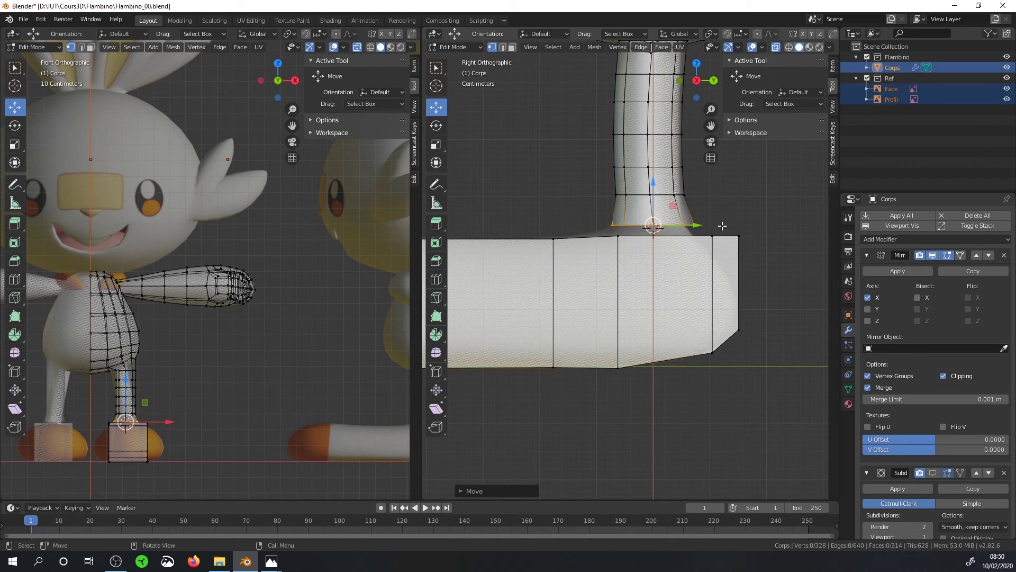
{"action": "key", "text": "s"}
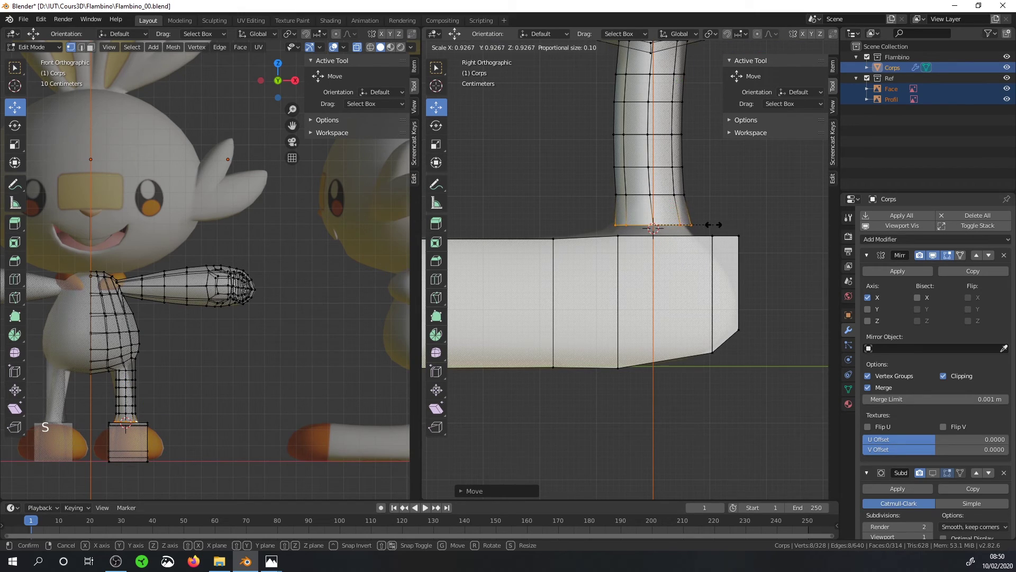
{"action": "left_click", "coordinate": [714, 225]}
Slide the foot's edge loop below the leg toward the toes and adjust the heel's rearmost top vertices to the reference.
{"action": "left_click", "coordinate": [617, 297], "text": "alt"}
{"action": "mouse_move", "coordinate": [619, 299]}
{"action": "left_mouse_down"}
{"action": "mouse_move", "coordinate": [640, 302]}
{"action": "mouse_move", "coordinate": [603, 299]}
{"action": "left_mouse_up"}
{"action": "key", "text": "a"}
{"action": "key", "text": "a"}
{"action": "key", "text": "a"}
{"action": "key", "text": "b"}
{"action": "mouse_move", "coordinate": [727, 225]}
{"action": "left_mouse_down"}
{"action": "mouse_move", "coordinate": [752, 246]}
{"action": "mouse_move", "coordinate": [737, 241]}
{"action": "left_mouse_up"}
Shift the heel's rearmost bottom vertices slightly up and forward to follow the reference curve.
{"action": "key", "text": "a"}
{"action": "key", "text": "a"}
{"action": "key", "text": "a"}
{"action": "key", "text": "b"}
{"action": "left_click_drag", "start_coordinate": [769, 350], "coordinate": [730, 319]}
{"action": "left_click_drag", "start_coordinate": [760, 309], "coordinate": [757, 302]}
Minimize the reference illustration, select the whole linked foot mesh and narrow it along X, centring it under the leg.
{"action": "scroll", "coordinate": [630, 309], "scroll_direction": "down", "scroll_amount": 8}
{"action": "middle_click_drag", "start_coordinate": [631, 309], "coordinate": [750, 349]}
{"action": "scroll", "coordinate": [751, 349], "scroll_direction": "down", "scroll_amount": 4}
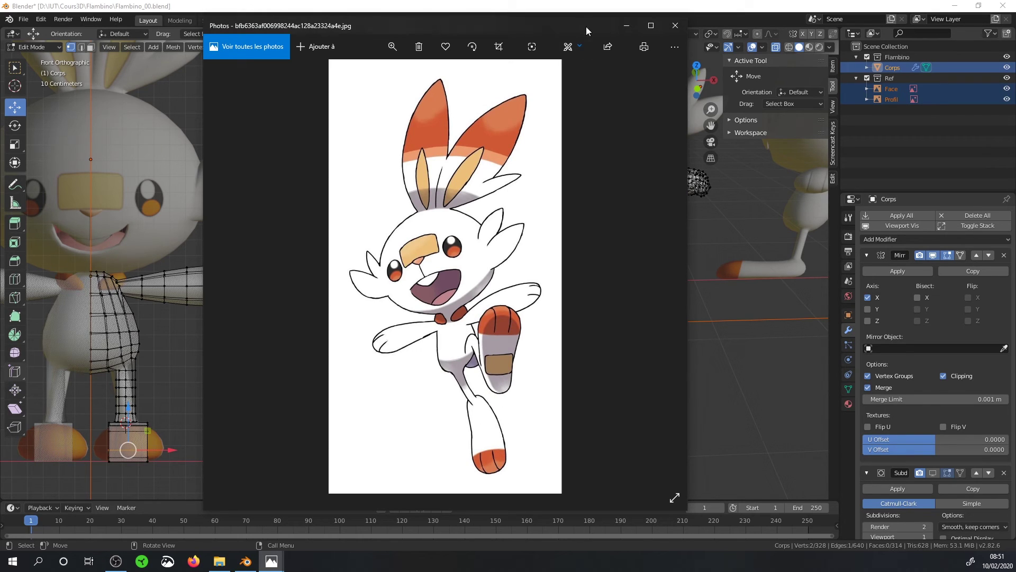
{"action": "left_click", "coordinate": [623, 26]}
{"action": "middle_click_drag", "start_coordinate": [677, 291], "coordinate": [651, 255]}
{"action": "scroll", "coordinate": [669, 318], "scroll_direction": "up", "scroll_amount": 2}
{"action": "left_click", "coordinate": [513, 47]}
{"action": "middle_click_drag", "start_coordinate": [561, 296], "coordinate": [772, 319]}
{"action": "key", "text": "l"}
{"action": "scroll", "coordinate": [723, 317], "scroll_direction": "up", "scroll_amount": 2}
{"action": "scroll", "coordinate": [723, 317], "scroll_direction": "up", "scroll_amount": 1}
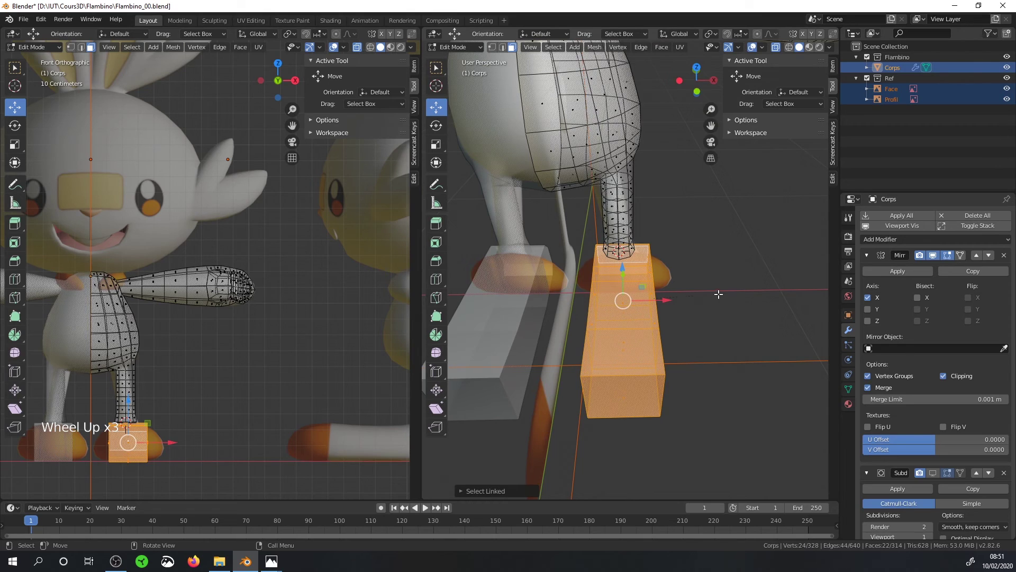
{"action": "key", "text": "s"}
{"action": "left_click", "coordinate": [687, 295]}
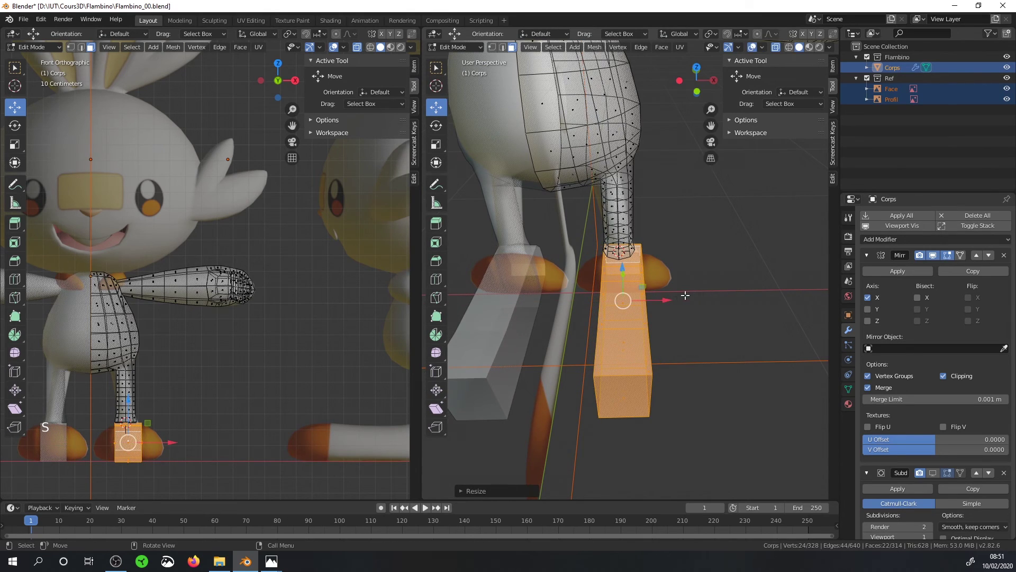
{"action": "left_click_drag", "start_coordinate": [667, 303], "coordinate": [668, 300]}
Widen the foot's front face along X by a factor of about 1.68, using smooth proportional editing at size 0.68.
{"action": "double_click", "coordinate": [621, 400]}
{"action": "middle_click_drag", "start_coordinate": [621, 400], "coordinate": [554, 356]}
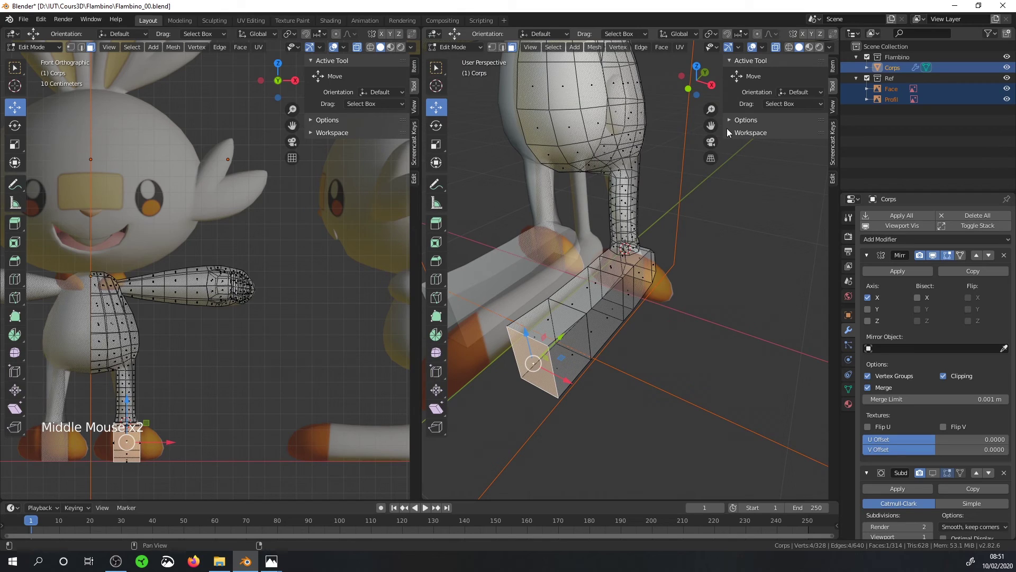
{"action": "left_click", "coordinate": [758, 35]}
{"action": "left_click", "coordinate": [436, 144]}
{"action": "left_click_drag", "start_coordinate": [562, 376], "coordinate": [570, 380]}
{"action": "scroll", "coordinate": [570, 380], "scroll_direction": "down", "scroll_amount": 6}
{"action": "scroll", "coordinate": [570, 380], "scroll_direction": "down", "scroll_amount": 8}
{"action": "left_click_drag", "start_coordinate": [573, 380], "coordinate": [596, 383]}
{"action": "scroll", "coordinate": [582, 382], "scroll_direction": "down", "scroll_amount": 8}
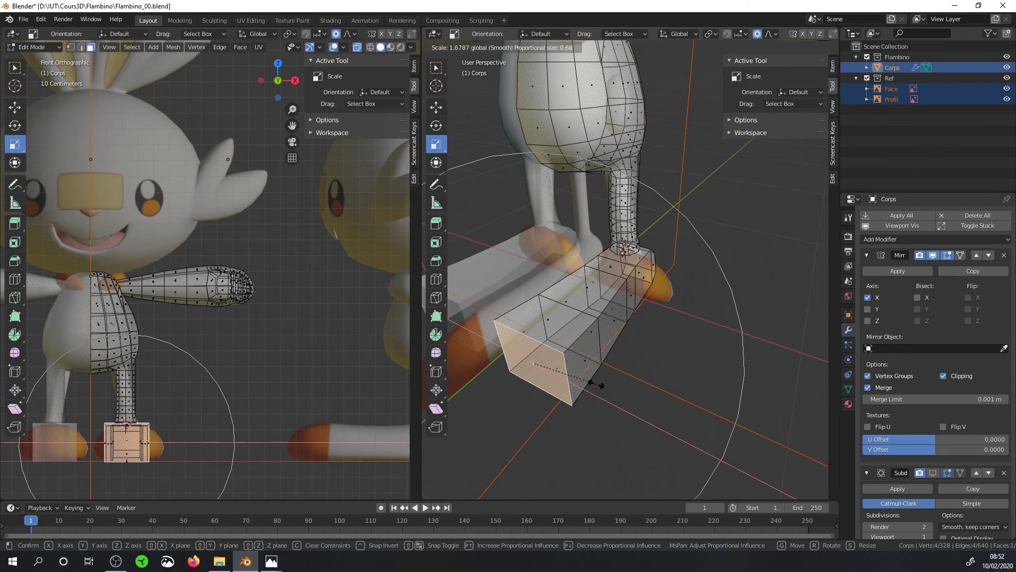
{"action": "middle_click", "coordinate": [595, 384]}
{"action": "left_click", "coordinate": [595, 382]}
Widen the foot's front face a little further along X with proportional editing still on.
{"action": "middle_click_drag", "start_coordinate": [595, 382], "coordinate": [641, 288]}
{"action": "middle_click_drag", "start_coordinate": [623, 349], "coordinate": [647, 291]}
{"action": "middle_click_drag", "start_coordinate": [762, 425], "coordinate": [735, 431]}
{"action": "left_click_drag", "start_coordinate": [710, 387], "coordinate": [720, 381]}
{"action": "middle_click_drag", "start_coordinate": [719, 381], "coordinate": [529, 296]}
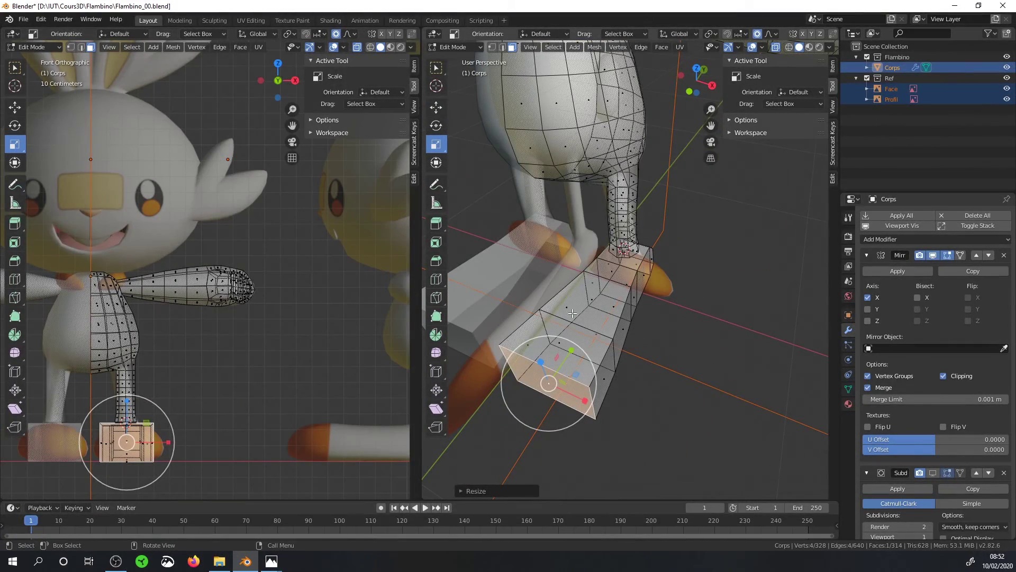
Add a lengthwise loop cut around the foot through its middle.
{"action": "key", "text": "ctrl+r"}
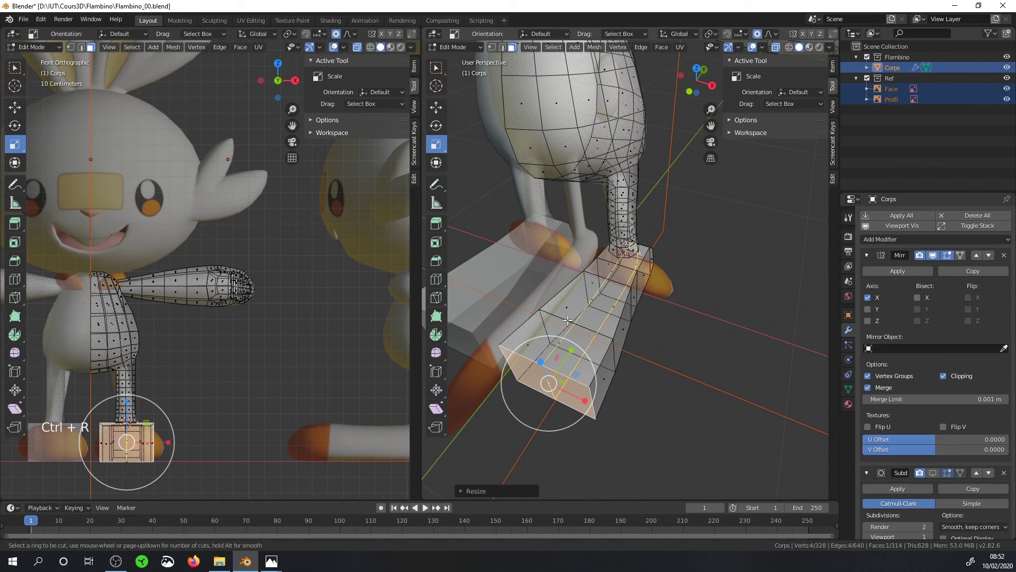
{"action": "left_click", "coordinate": [568, 320]}
{"action": "middle_click_drag", "start_coordinate": [568, 320], "coordinate": [367, 50]}
{"action": "scroll", "coordinate": [609, 296], "scroll_direction": "up", "scroll_amount": 1}
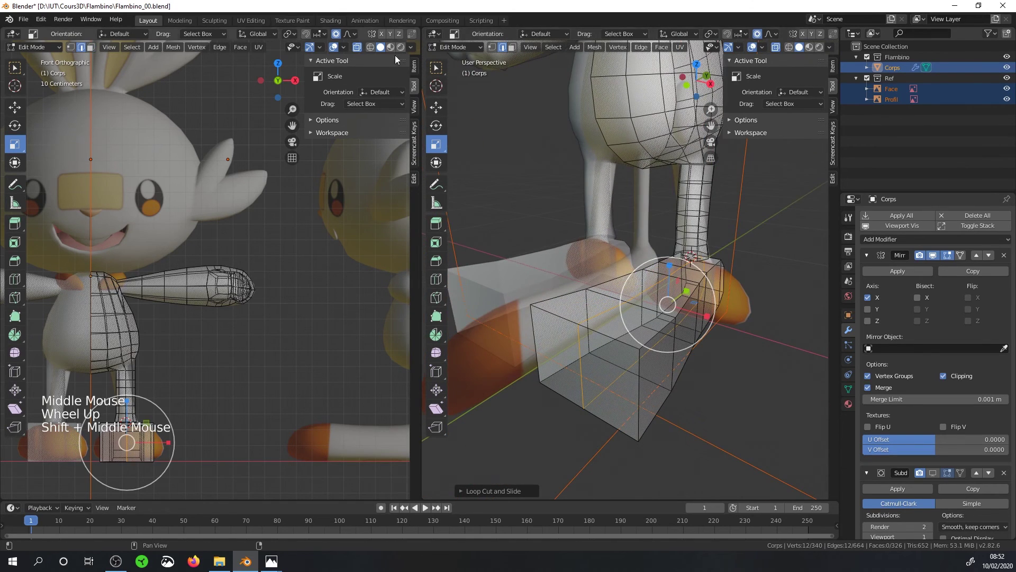
Turn off X-ray and proportional editing, and lower the foot's upper edges on both sides to round its top.
{"action": "left_click", "coordinate": [776, 46]}
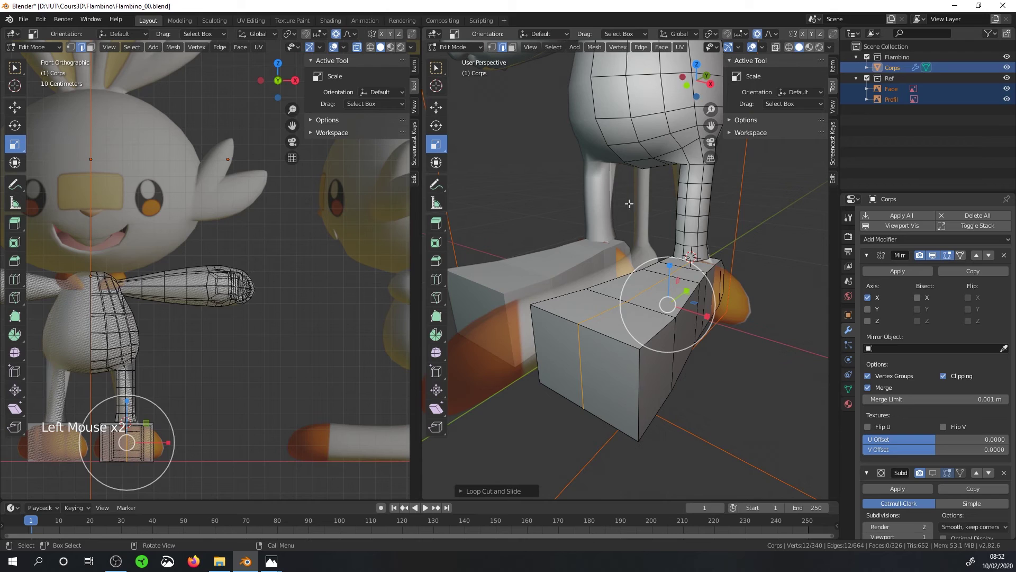
{"action": "left_click", "coordinate": [758, 34]}
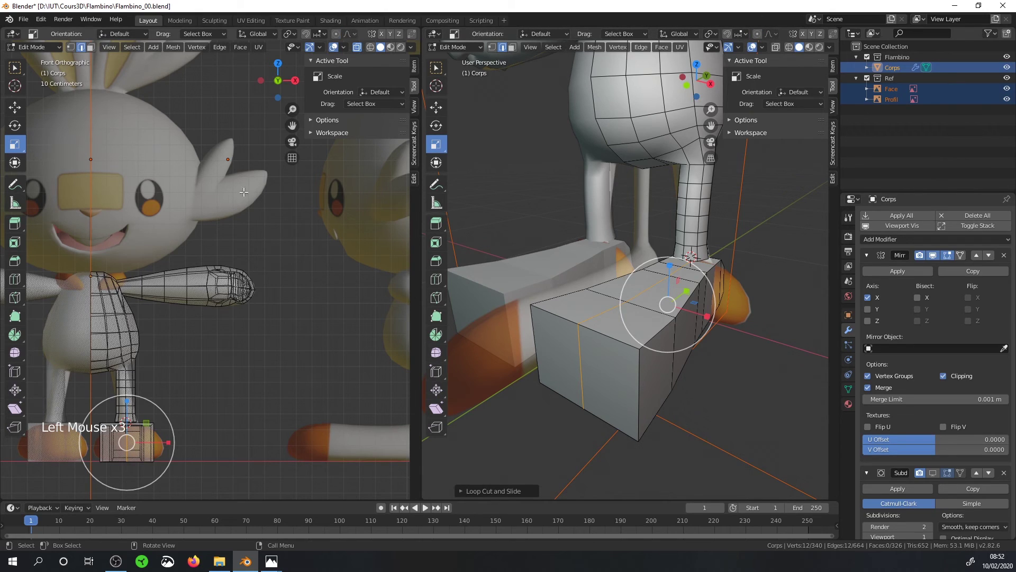
{"action": "left_click", "coordinate": [436, 68]}
{"action": "left_click", "coordinate": [560, 295]}
{"action": "left_click", "coordinate": [616, 278], "text": "shift"}
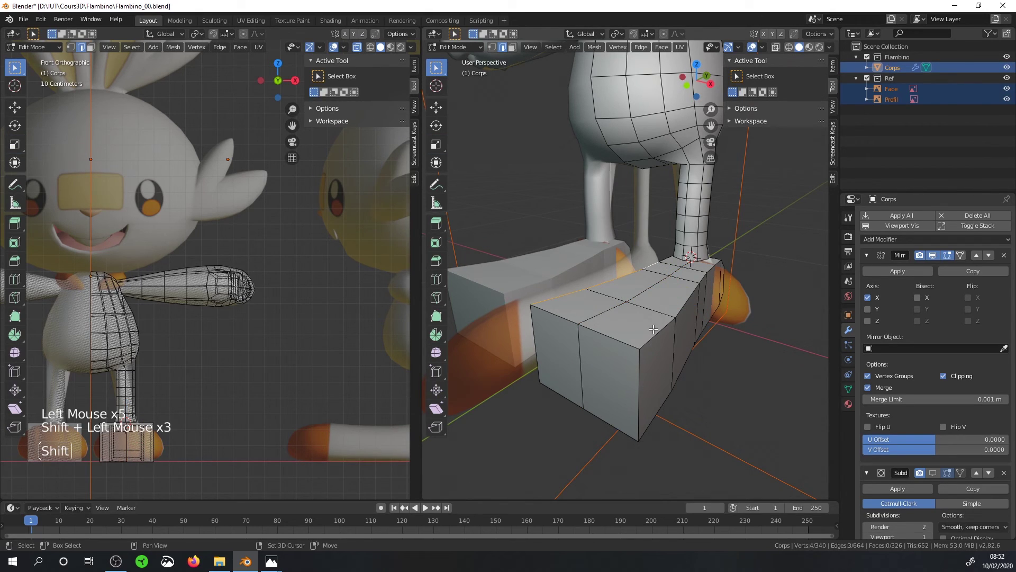
{"action": "left_click", "coordinate": [718, 263], "text": "shift"}
{"action": "left_click", "coordinate": [689, 300], "text": "shift"}
{"action": "middle_click_drag", "start_coordinate": [690, 300], "coordinate": [561, 275]}
{"action": "left_click", "coordinate": [617, 306], "text": "shift"}
{"action": "left_click", "coordinate": [640, 308], "text": "shift"}
{"action": "left_click", "coordinate": [601, 292], "text": "shift"}
{"action": "left_click", "coordinate": [436, 106]}
{"action": "left_click_drag", "start_coordinate": [619, 243], "coordinate": [621, 256]}
{"action": "middle_click_drag", "start_coordinate": [621, 256], "coordinate": [682, 285]}
Raise the foot's lower edge loops on both sides slightly to round its sole.
{"action": "left_click", "coordinate": [564, 236], "text": "alt"}
{"action": "left_click", "coordinate": [625, 280], "text": "alt+shift"}
{"action": "left_click_drag", "start_coordinate": [659, 285], "coordinate": [657, 279]}
Move the heel's outer side edge inward along X by about 0.02 m.
{"action": "middle_click_drag", "start_coordinate": [658, 279], "coordinate": [674, 294]}
{"action": "middle_click_drag", "start_coordinate": [636, 323], "coordinate": [635, 303]}
{"action": "scroll", "coordinate": [566, 304], "scroll_direction": "up", "scroll_amount": 2}
{"action": "middle_click_drag", "start_coordinate": [635, 303], "coordinate": [628, 235]}
{"action": "middle_click_drag", "start_coordinate": [565, 202], "coordinate": [547, 241]}
{"action": "left_click", "coordinate": [536, 377]}
{"action": "left_click", "coordinate": [545, 325]}
{"action": "middle_click_drag", "start_coordinate": [545, 326], "coordinate": [533, 380]}
{"action": "left_click_drag", "start_coordinate": [501, 393], "coordinate": [515, 392]}
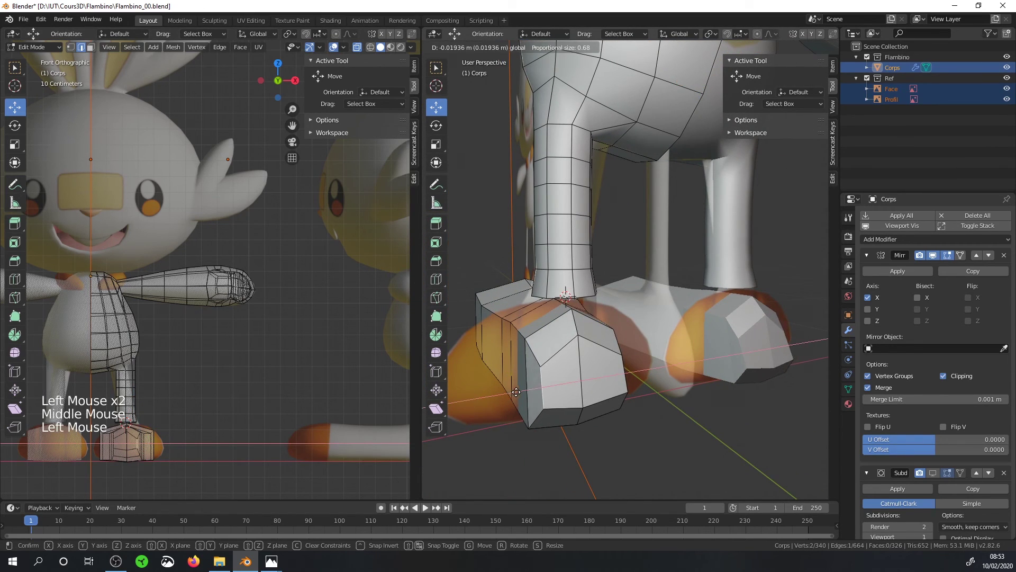
{"action": "left_click", "coordinate": [521, 391]}
Switch to vertex selection and nudge a single heel vertex to smooth the back of the foot.
{"action": "middle_click_drag", "start_coordinate": [601, 381], "coordinate": [627, 338]}
{"action": "left_click", "coordinate": [492, 47]}
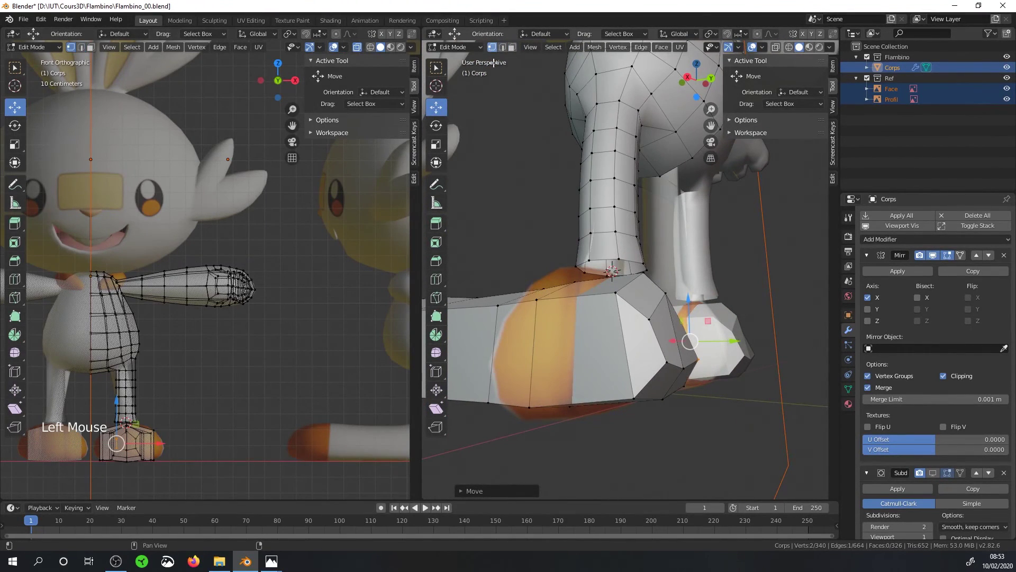
{"action": "left_click", "coordinate": [662, 362]}
{"action": "middle_click_drag", "start_coordinate": [662, 362], "coordinate": [669, 325]}
{"action": "left_click", "coordinate": [662, 284]}
{"action": "left_click_drag", "start_coordinate": [690, 267], "coordinate": [685, 269]}
Add a horizontal loop cut around the foot at mid-height and scale it by about 1.14 along X.
{"action": "middle_click_drag", "start_coordinate": [674, 266], "coordinate": [704, 397]}
{"action": "scroll", "coordinate": [696, 313], "scroll_direction": "down", "scroll_amount": 2}
{"action": "key", "text": "ctrl+r"}
{"action": "left_click", "coordinate": [671, 392]}
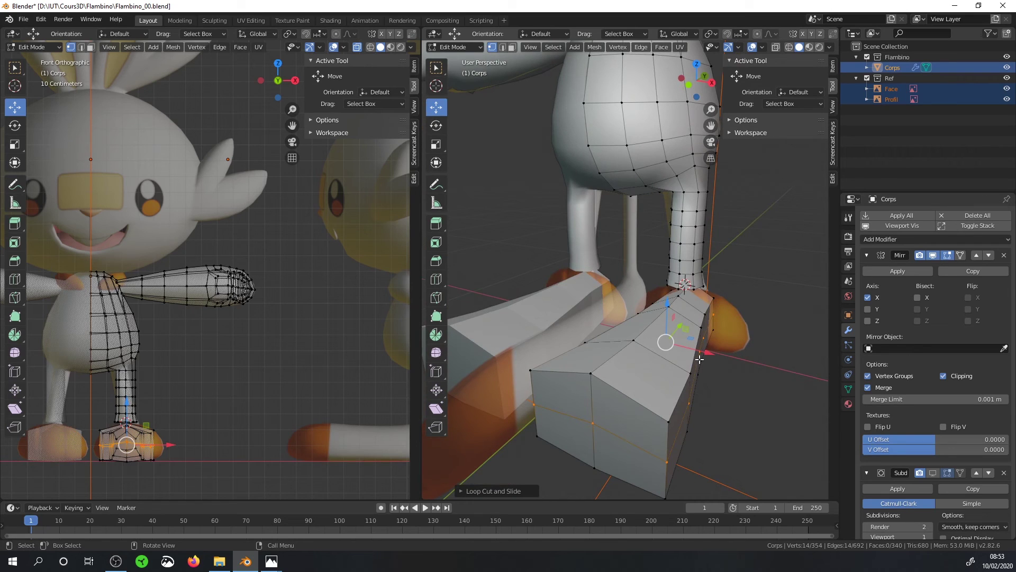
{"action": "key", "text": "s"}
{"action": "key", "text": "x"}
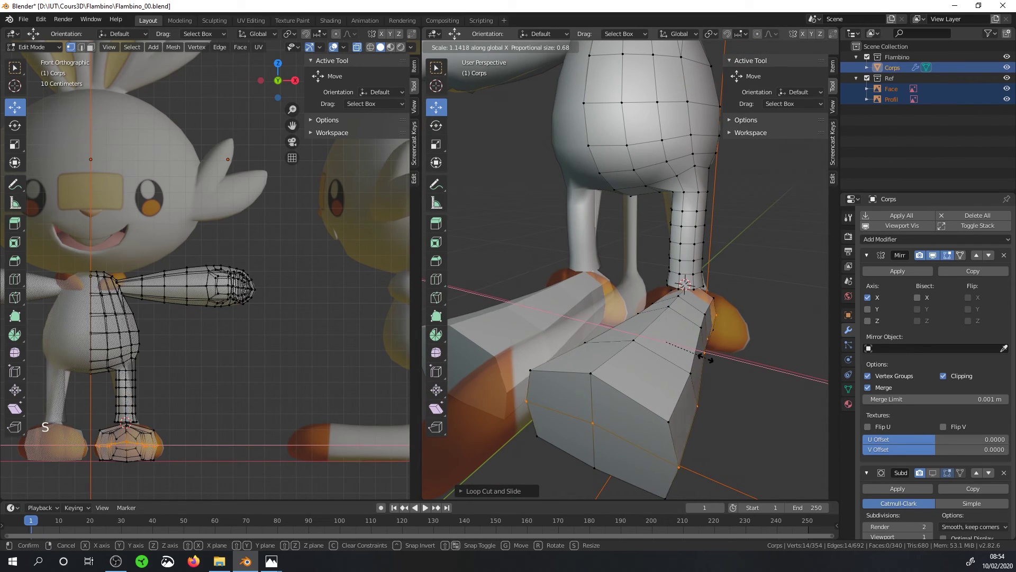
{"action": "left_click", "coordinate": [704, 359]}
Reposition the three mid-height vertices at the back of the heel in the side view to round it.
{"action": "middle_click_drag", "start_coordinate": [704, 358], "coordinate": [686, 321]}
{"action": "middle_click_drag", "start_coordinate": [671, 375], "coordinate": [529, 387]}
{"action": "scroll", "coordinate": [545, 384], "scroll_direction": "up", "scroll_amount": 2}
{"action": "left_click", "coordinate": [598, 400]}
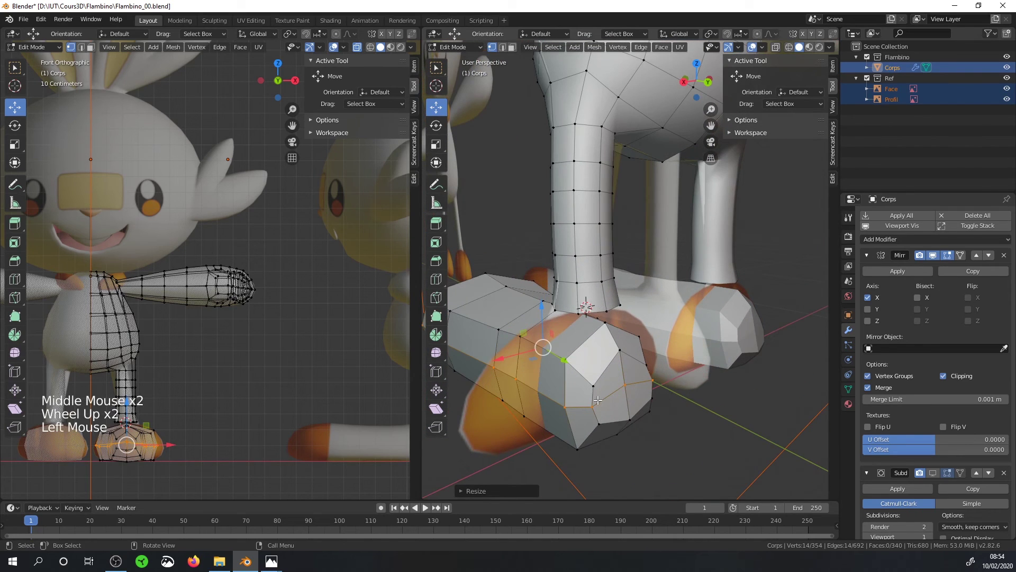
{"action": "left_click", "coordinate": [652, 381], "text": "shift"}
{"action": "left_click", "coordinate": [620, 350], "text": "shift"}
{"action": "key", "text": "KP_1"}
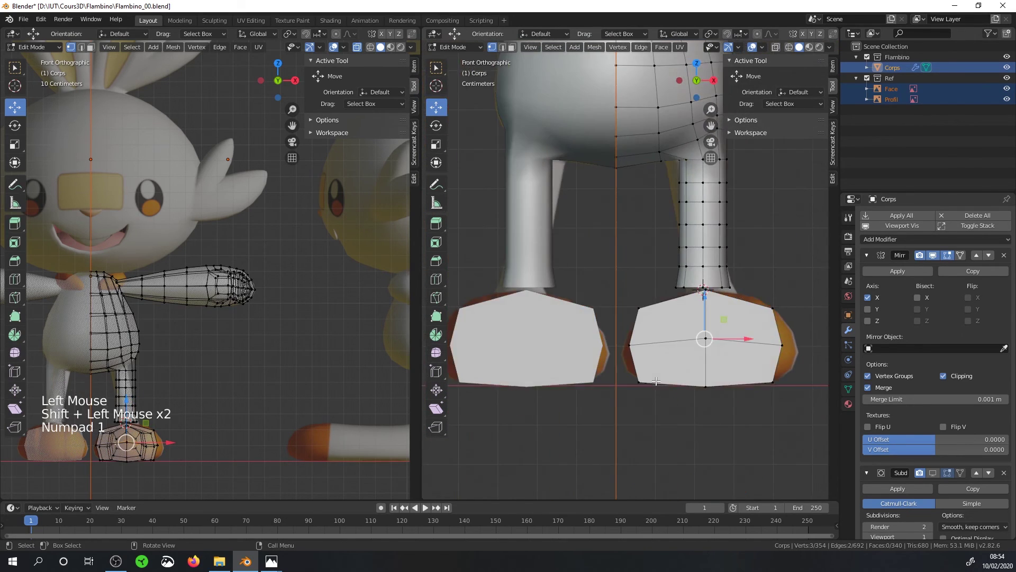
{"action": "key", "text": "KP_3"}
{"action": "scroll", "coordinate": [710, 383], "scroll_direction": "up", "scroll_amount": 1}
{"action": "mouse_move", "coordinate": [748, 333]}
{"action": "left_mouse_down"}
{"action": "mouse_move", "coordinate": [758, 327]}
{"action": "mouse_move", "coordinate": [742, 319]}
{"action": "left_mouse_up"}
Select the six outer vertices around the back of the heel, shift them slightly along Y and rescale them to round it.
{"action": "left_click", "coordinate": [719, 337]}
{"action": "scroll", "coordinate": [741, 321], "scroll_direction": "up", "scroll_amount": 1}
{"action": "middle_click_drag", "start_coordinate": [735, 324], "coordinate": [642, 309]}
{"action": "scroll", "coordinate": [677, 309], "scroll_direction": "down", "scroll_amount": 1}
{"action": "scroll", "coordinate": [677, 309], "scroll_direction": "down", "scroll_amount": 2}
{"action": "left_click", "coordinate": [642, 309], "text": "shift"}
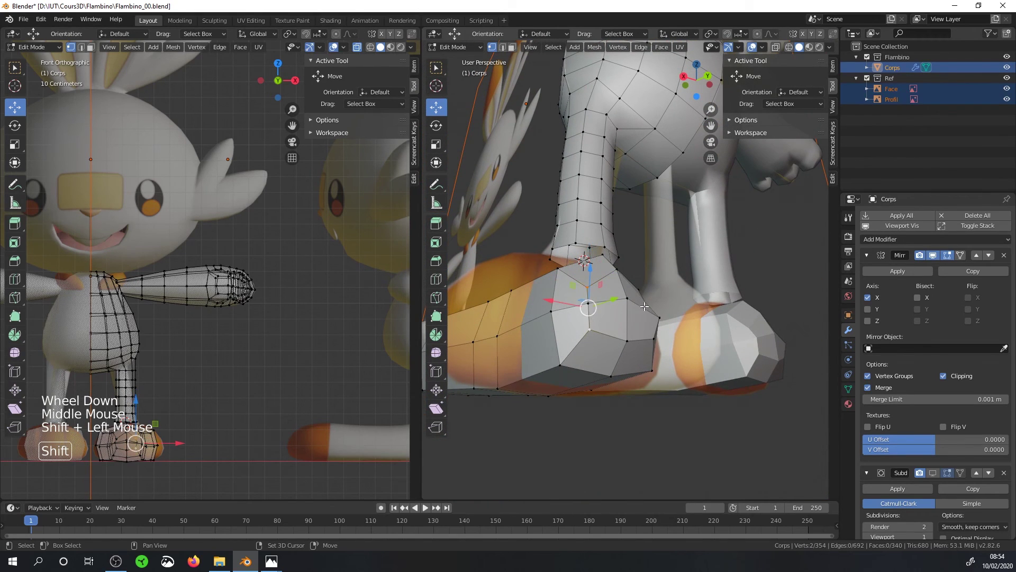
{"action": "left_click", "coordinate": [616, 316], "text": "shift"}
{"action": "left_click", "coordinate": [585, 294]}
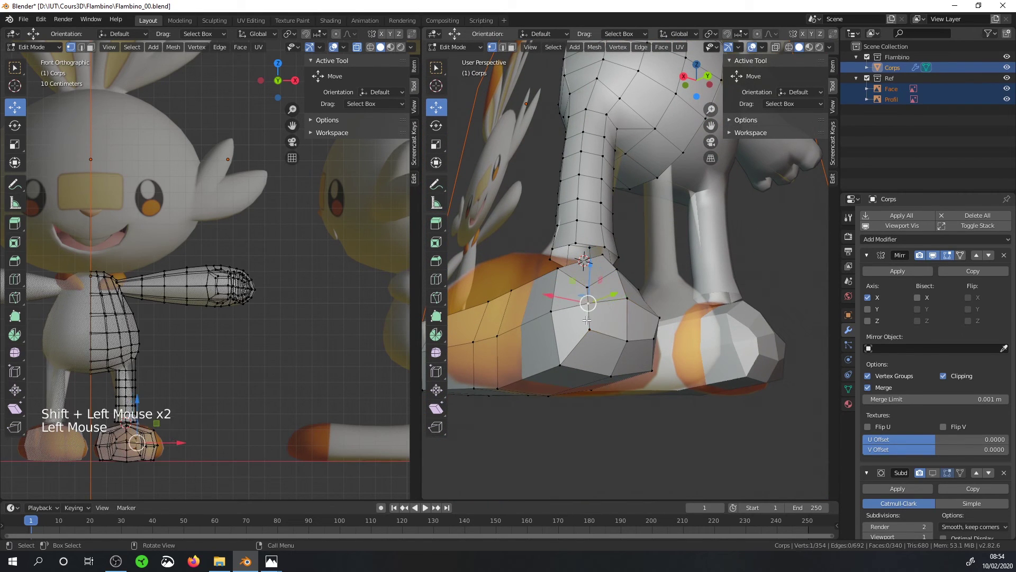
{"action": "left_click", "coordinate": [590, 321], "text": "shift"}
{"action": "middle_click_drag", "start_coordinate": [580, 283], "coordinate": [593, 286]}
{"action": "left_click", "coordinate": [594, 286], "text": "shift"}
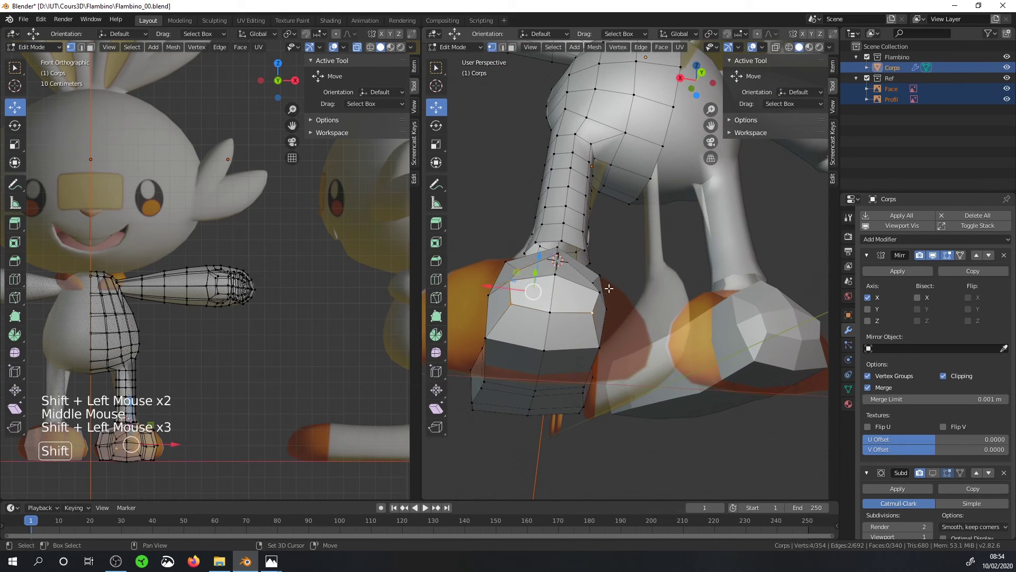
{"action": "left_click", "coordinate": [601, 292], "text": "shift"}
{"action": "left_click", "coordinate": [601, 276], "text": "shift"}
{"action": "middle_click_drag", "start_coordinate": [573, 231], "coordinate": [569, 197]}
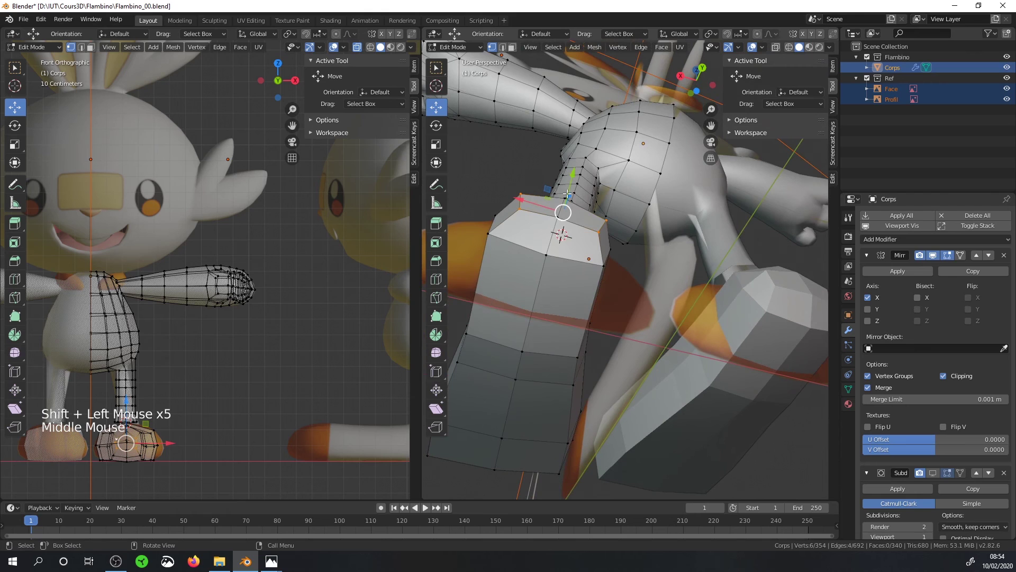
{"action": "left_click_drag", "start_coordinate": [569, 183], "coordinate": [570, 192]}
{"action": "key", "text": "s"}
{"action": "left_click", "coordinate": [635, 217]}
Try to bevel the foot's central lengthwise edge loop.
{"action": "scroll", "coordinate": [635, 227], "scroll_direction": "down", "scroll_amount": 2}
{"action": "middle_click_drag", "start_coordinate": [632, 276], "coordinate": [701, 411]}
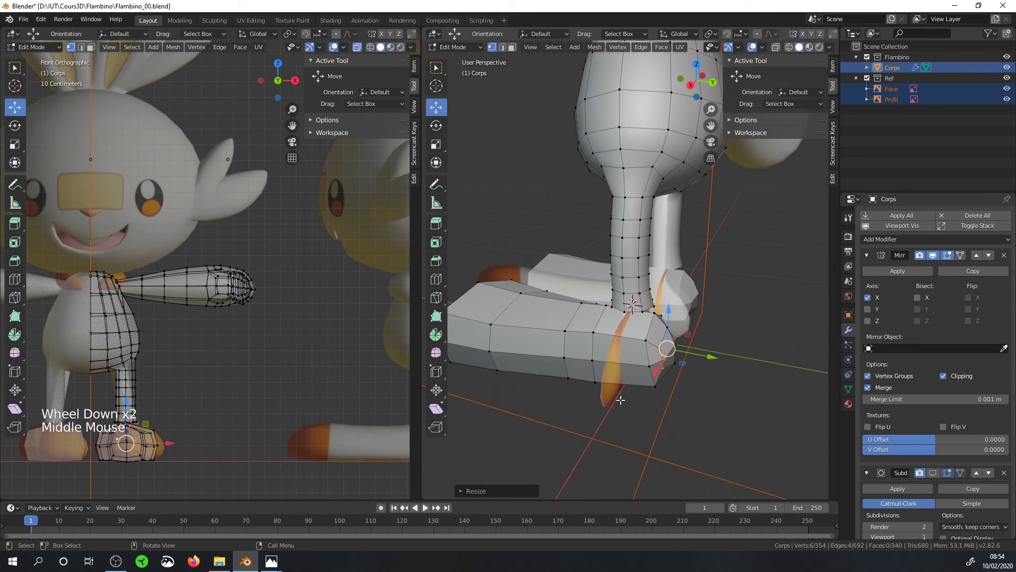
{"action": "middle_click_drag", "start_coordinate": [570, 215], "coordinate": [650, 363]}
{"action": "scroll", "coordinate": [594, 381], "scroll_direction": "down", "scroll_amount": 2}
{"action": "scroll", "coordinate": [683, 317], "scroll_direction": "up", "scroll_amount": 2}
{"action": "left_click", "coordinate": [649, 364], "text": "alt"}
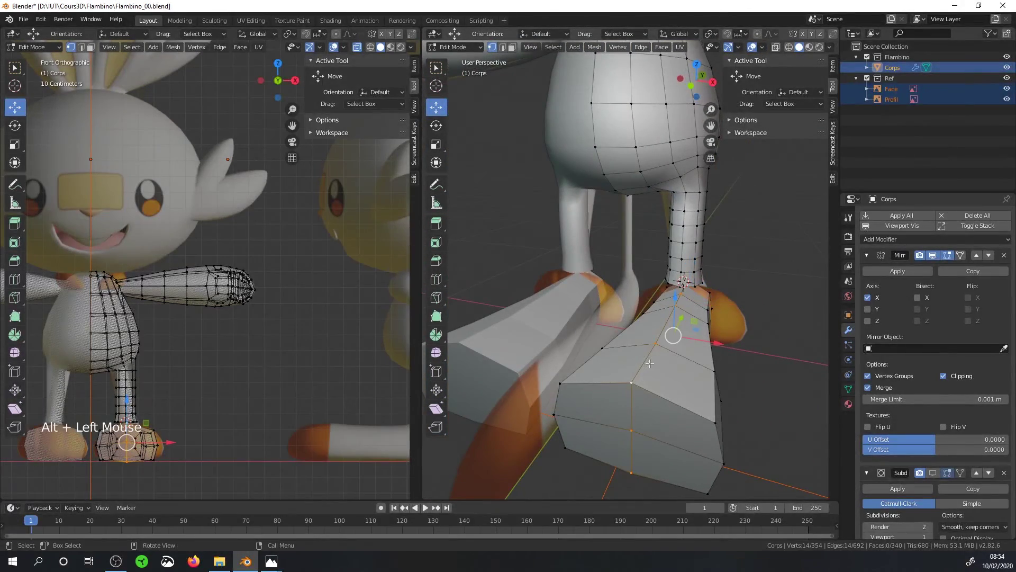
{"action": "key", "text": "ctrl+b"}
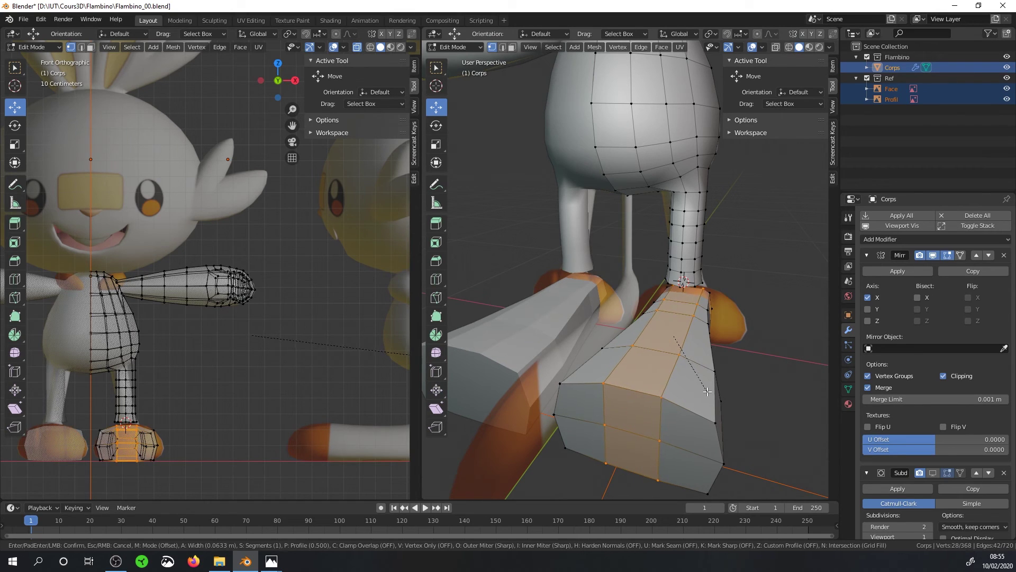
{"action": "right_click", "coordinate": [708, 393]}
{"action": "mouse_move", "coordinate": [708, 393]}
{"action": "middle_mouse_down"}
{"action": "mouse_move", "coordinate": [529, 354]}
{"action": "mouse_move", "coordinate": [538, 379]}
{"action": "mouse_move", "coordinate": [715, 404]}
{"action": "mouse_move", "coordinate": [700, 396]}
{"action": "middle_mouse_up"}
{"action": "scroll", "coordinate": [709, 400], "scroll_direction": "down", "scroll_amount": 2}
{"action": "scroll", "coordinate": [709, 400], "scroll_direction": "up", "scroll_amount": 2}
Save the scene as a new incremented version named Flambino_01.blend.
{"action": "left_click", "coordinate": [23, 19]}
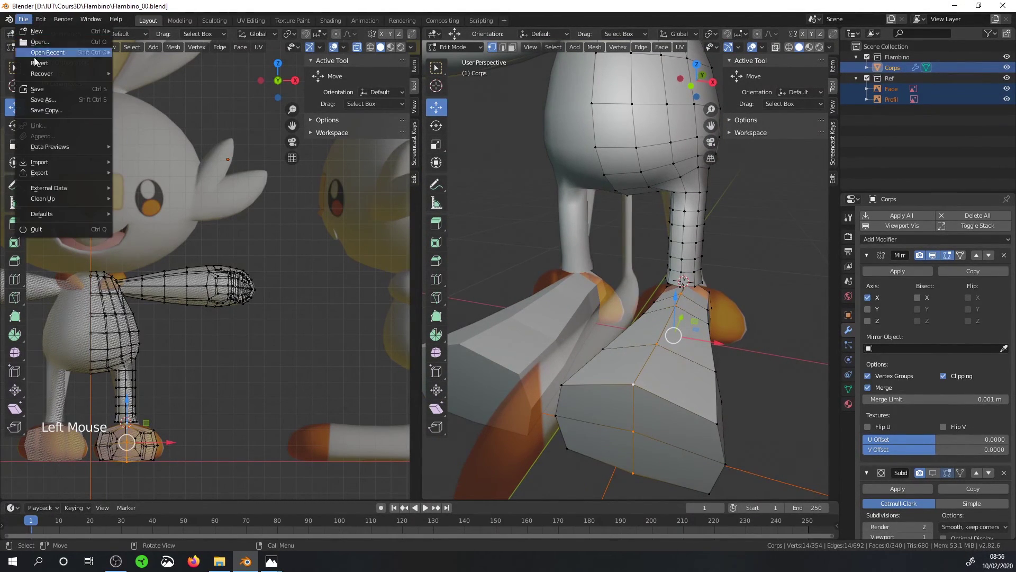
{"action": "left_click", "coordinate": [51, 100]}
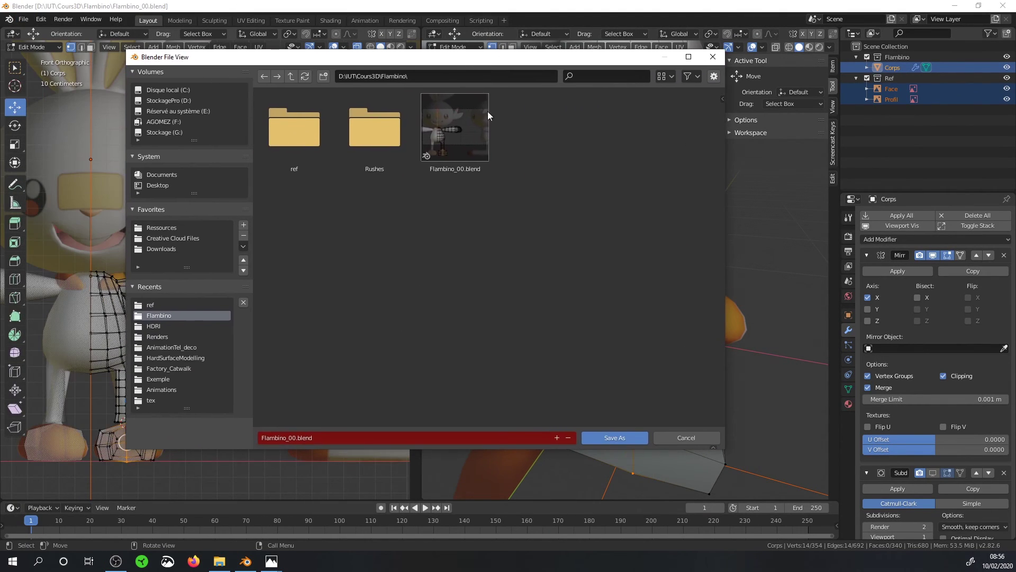
{"action": "left_click", "coordinate": [556, 438]}
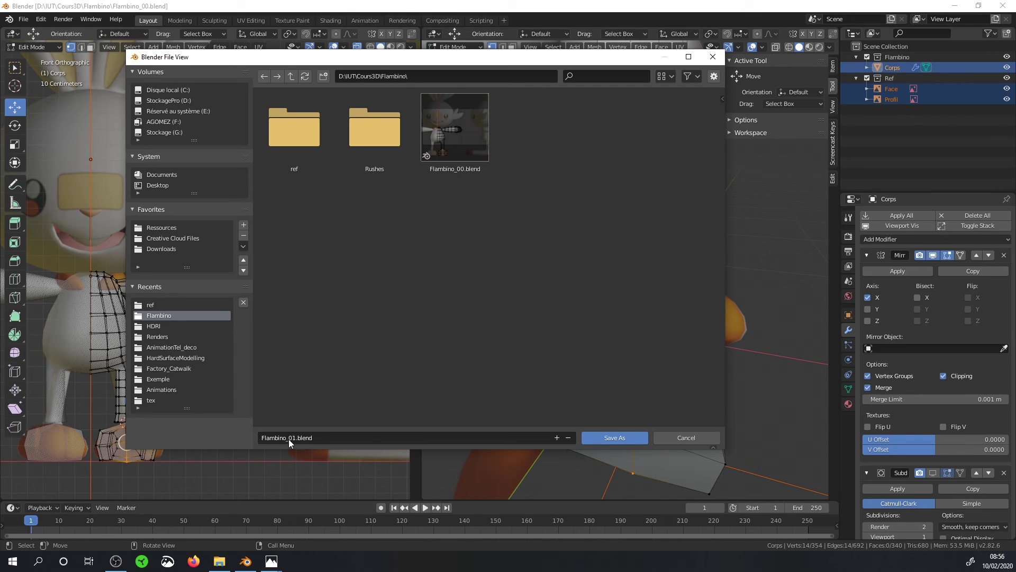
{"action": "left_click", "coordinate": [594, 438]}
Select the four faces at the front end of the foot and extrude them forward in the side view.
{"action": "middle_click_drag", "start_coordinate": [625, 402], "coordinate": [643, 390]}
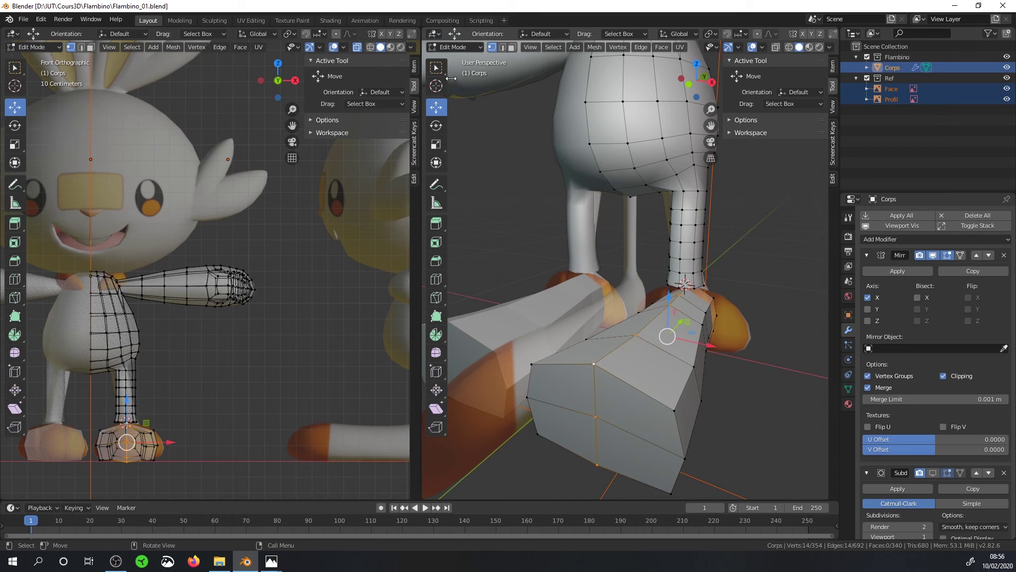
{"action": "left_click", "coordinate": [512, 47]}
{"action": "left_click", "coordinate": [637, 405]}
{"action": "left_click", "coordinate": [556, 381], "text": "shift"}
{"action": "left_click", "coordinate": [624, 452], "text": "shift"}
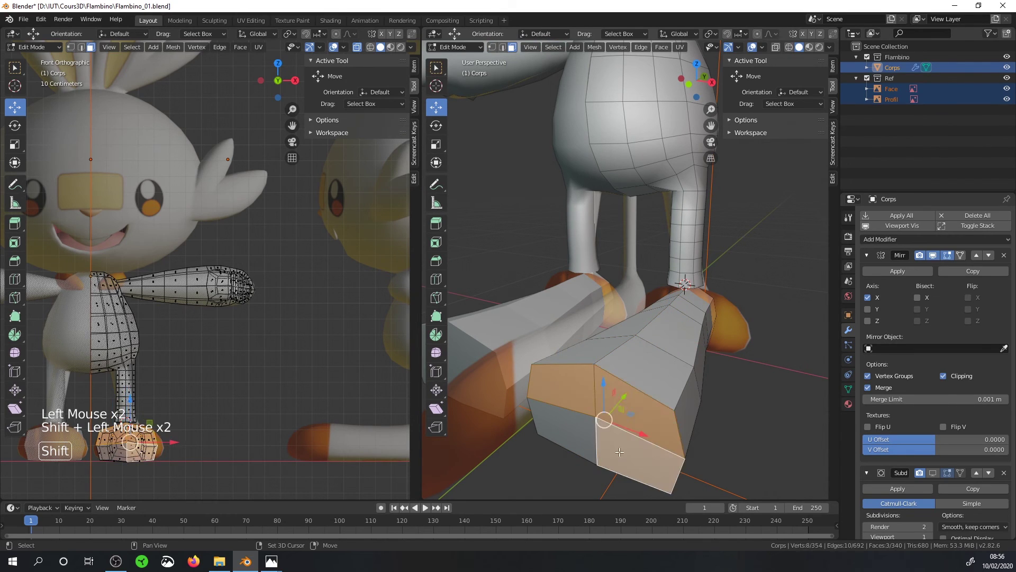
{"action": "key", "text": "KP_3"}
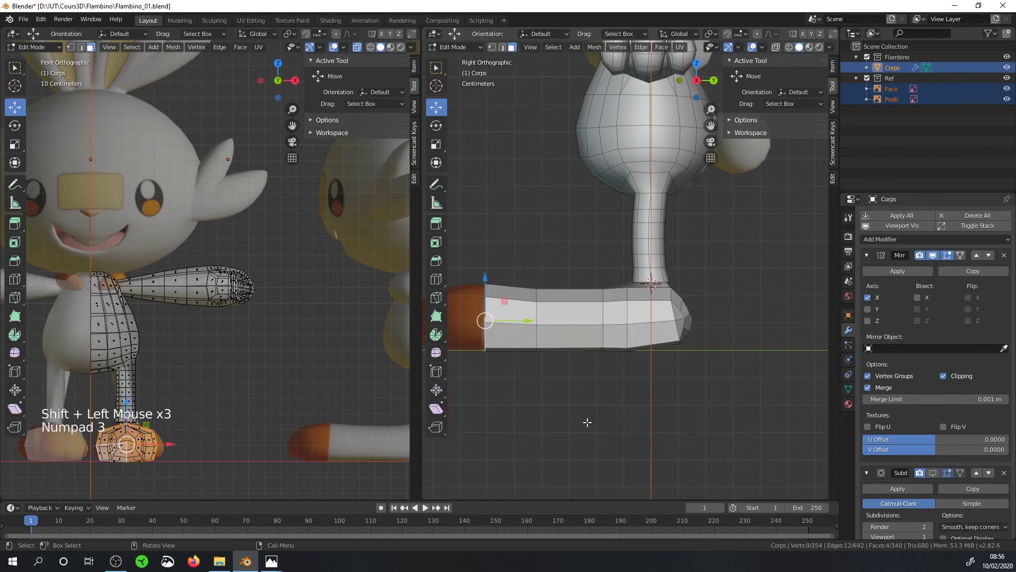
{"action": "middle_click_drag", "start_coordinate": [550, 308], "coordinate": [687, 375], "text": "shift"}
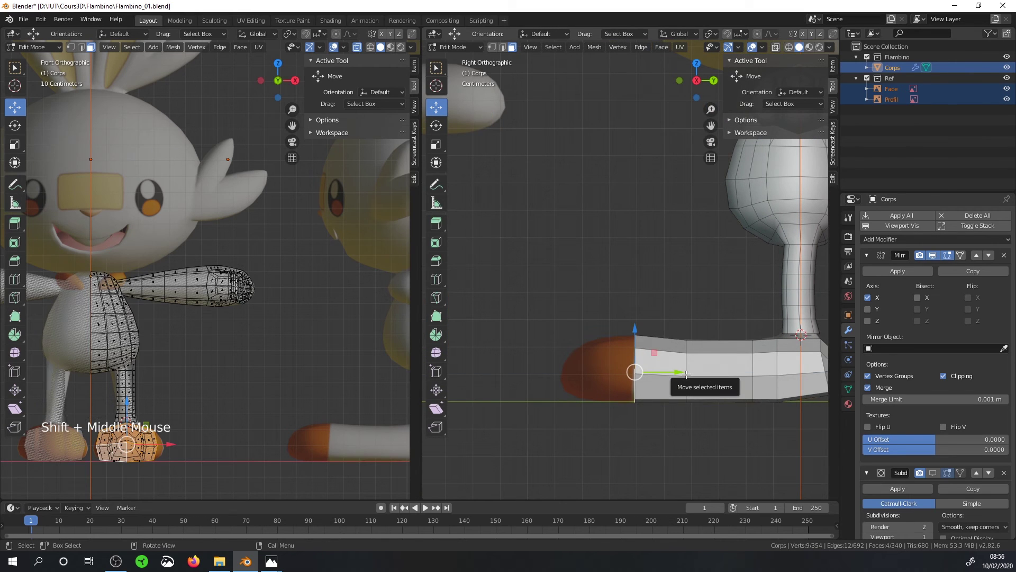
{"action": "scroll", "coordinate": [646, 369], "scroll_direction": "up", "scroll_amount": 2}
{"action": "key", "text": "e"}
{"action": "left_click", "coordinate": [669, 295]}
Scale the extruded front faces along Z and adjust their height to follow the side reference.
{"action": "key", "text": "s"}
{"action": "key", "text": "z"}
{"action": "left_click", "coordinate": [662, 290]}
{"action": "key", "text": "g"}
{"action": "key", "text": "z"}
{"action": "left_click", "coordinate": [610, 373]}
Extrude the front faces forward again, shrink them along Z and nudge them into place to form the foot's tip.
{"action": "key", "text": "e"}
{"action": "left_click", "coordinate": [567, 370]}
{"action": "key", "text": "s"}
{"action": "key", "text": "z"}
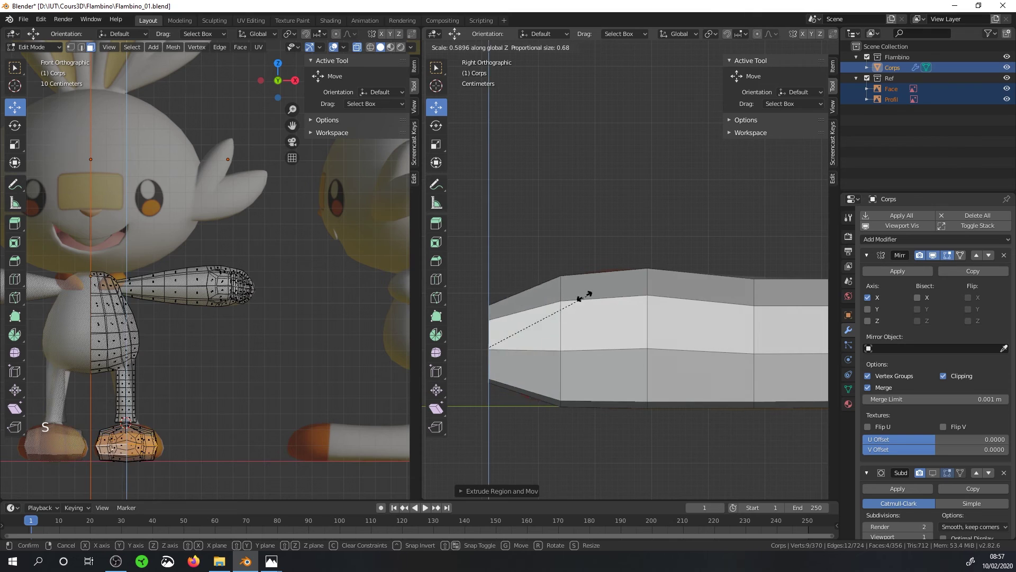
{"action": "left_click", "coordinate": [539, 300]}
{"action": "left_click_drag", "start_coordinate": [529, 347], "coordinate": [539, 355]}
{"action": "middle_click_drag", "start_coordinate": [529, 328], "coordinate": [551, 297]}
{"action": "scroll", "coordinate": [556, 339], "scroll_direction": "down", "scroll_amount": 3}
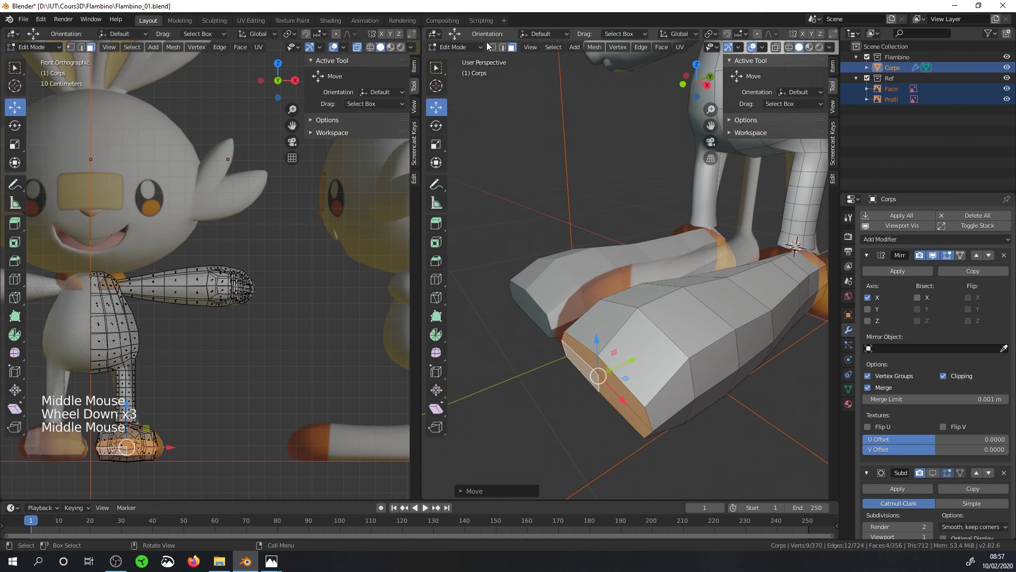
Edge-slide the two upper edges of the foot's tip back along the top surface.
{"action": "left_click", "coordinate": [502, 47]}
{"action": "left_click", "coordinate": [577, 341]}
{"action": "left_click", "coordinate": [628, 373], "text": "shift"}
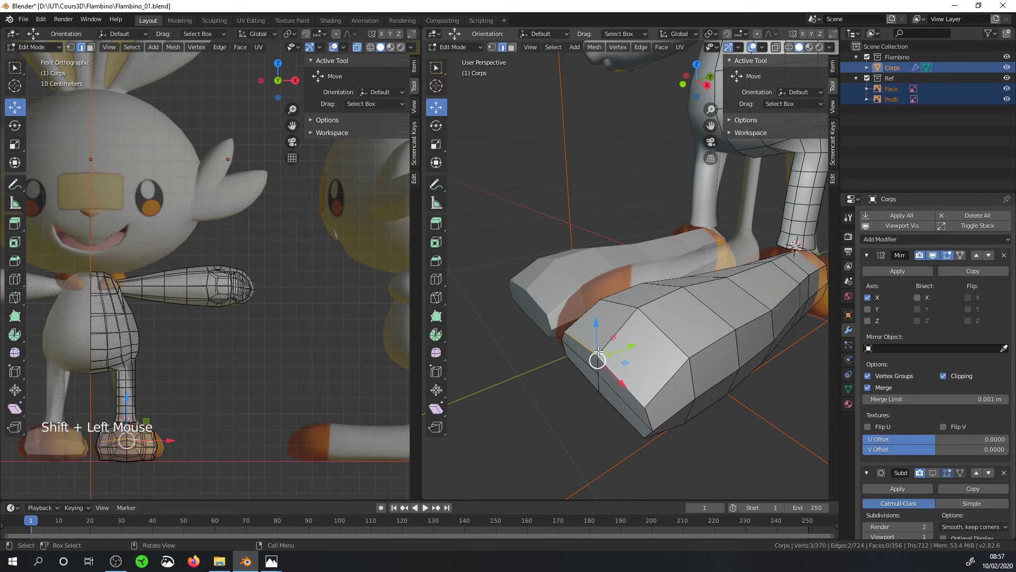
{"action": "key", "text": "g"}
{"action": "key", "text": "g"}
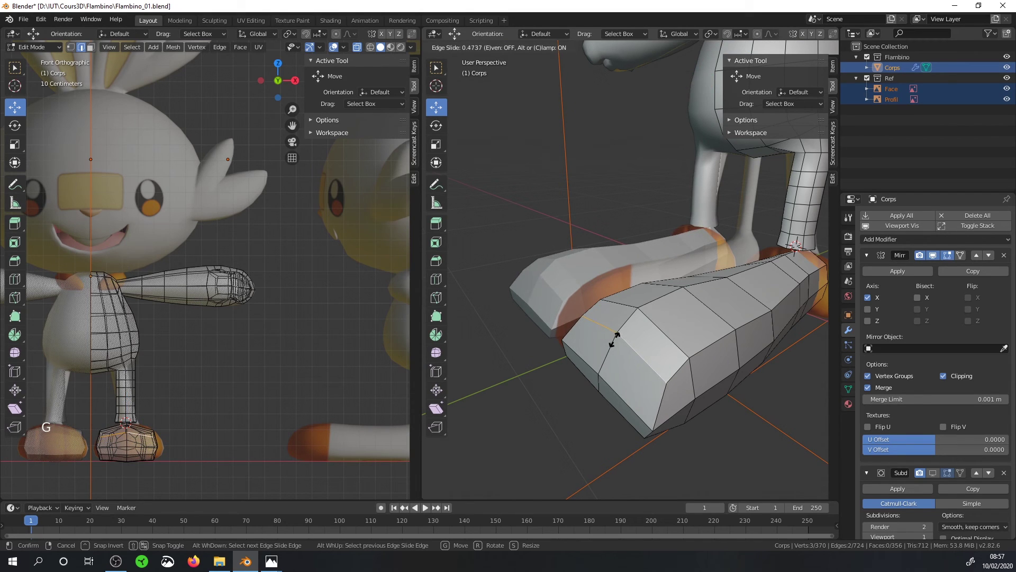
{"action": "left_click", "coordinate": [615, 342]}
Edge-slide the two lower edges of the foot's tip along the underside.
{"action": "middle_click_drag", "start_coordinate": [616, 345], "coordinate": [649, 263]}
{"action": "left_click", "coordinate": [649, 263]}
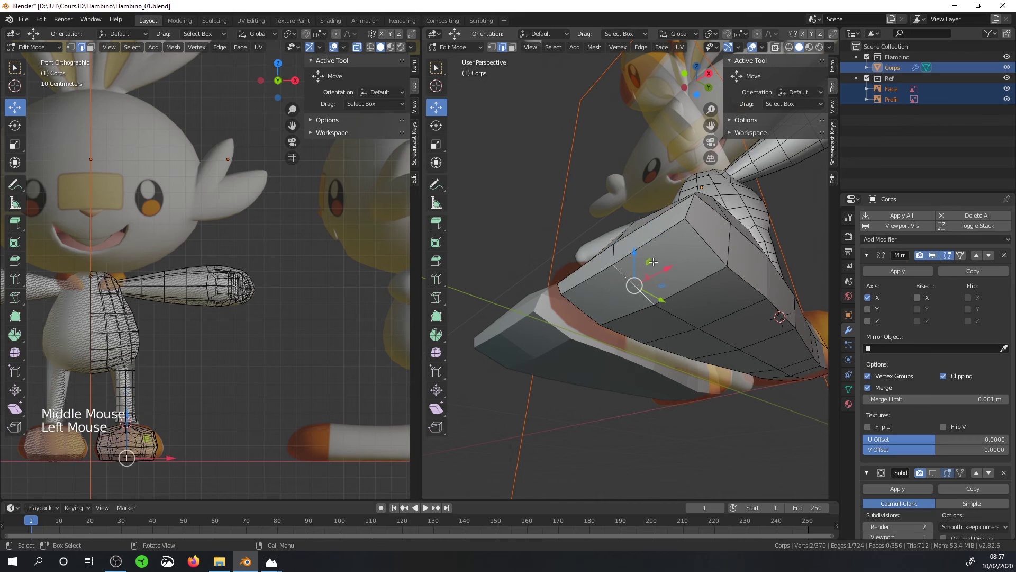
{"action": "left_click", "coordinate": [581, 273]}
{"action": "left_click", "coordinate": [649, 243]}
{"action": "left_click", "coordinate": [588, 279], "text": "shift"}
{"action": "key", "text": "g"}
{"action": "key", "text": "g"}
{"action": "left_click", "coordinate": [617, 290]}
Select the side edges of the foot's tip, rescale them and shift them slightly along Y to round the outline.
{"action": "middle_click_drag", "start_coordinate": [722, 296], "coordinate": [656, 288]}
{"action": "left_click", "coordinate": [640, 324]}
{"action": "left_click", "coordinate": [659, 309], "text": "shift"}
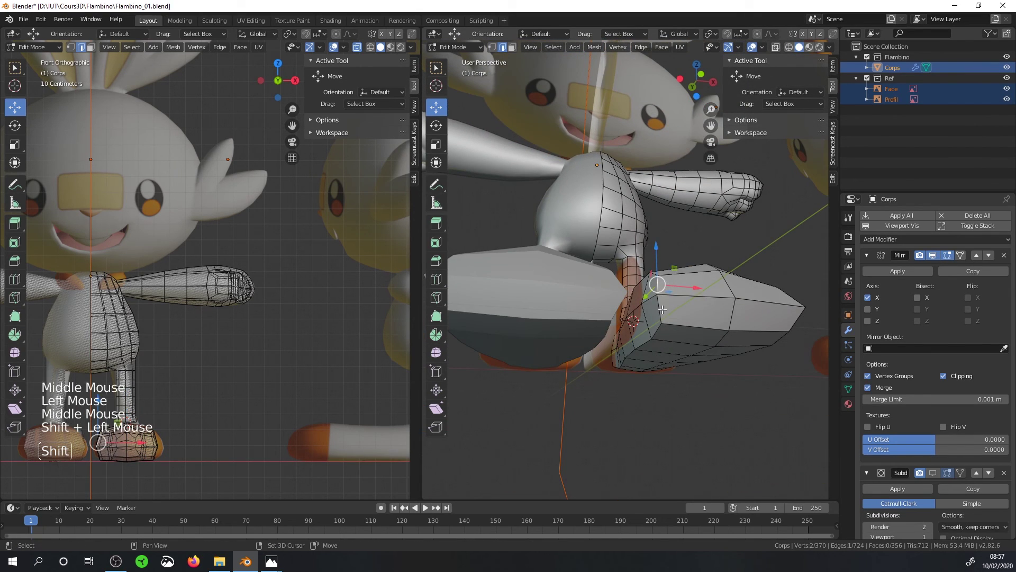
{"action": "left_click", "coordinate": [792, 297], "text": "shift"}
{"action": "middle_click_drag", "start_coordinate": [793, 297], "coordinate": [768, 330], "text": "shift"}
{"action": "middle_click_drag", "start_coordinate": [767, 330], "coordinate": [693, 396]}
{"action": "key", "text": "s"}
{"action": "left_click", "coordinate": [704, 360]}
{"action": "middle_click_drag", "start_coordinate": [704, 360], "coordinate": [633, 373]}
{"action": "left_click_drag", "start_coordinate": [639, 361], "coordinate": [641, 361]}
Select the two central vertical edges of the foot's tip and move them slightly along Y.
{"action": "left_click", "coordinate": [592, 351]}
{"action": "middle_click_drag", "start_coordinate": [594, 352], "coordinate": [621, 301]}
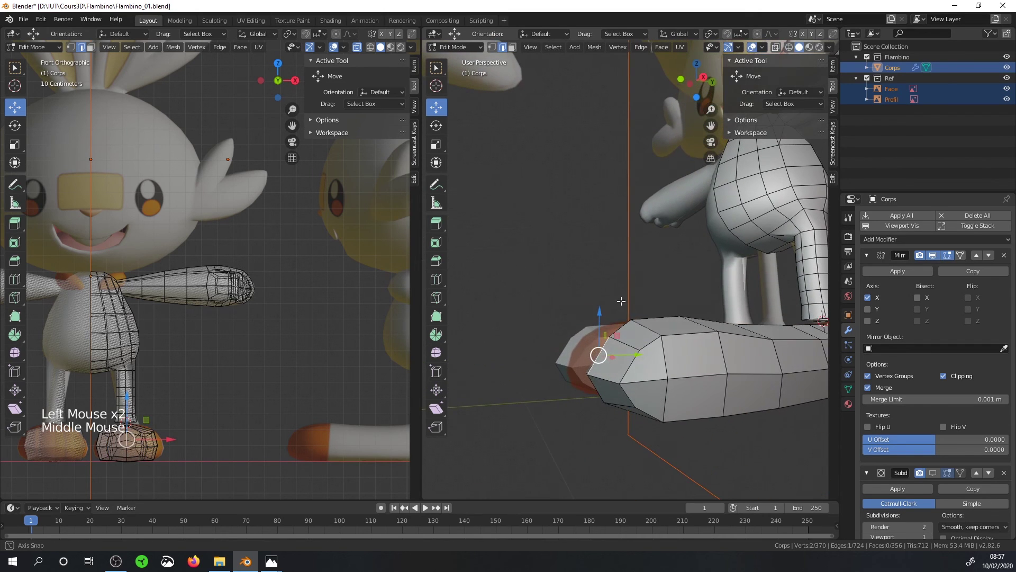
{"action": "left_click", "coordinate": [609, 396], "text": "shift"}
{"action": "middle_click_drag", "start_coordinate": [610, 395], "coordinate": [651, 377]}
{"action": "left_click_drag", "start_coordinate": [641, 369], "coordinate": [644, 369]}
{"action": "middle_click_drag", "start_coordinate": [645, 369], "coordinate": [383, 74]}
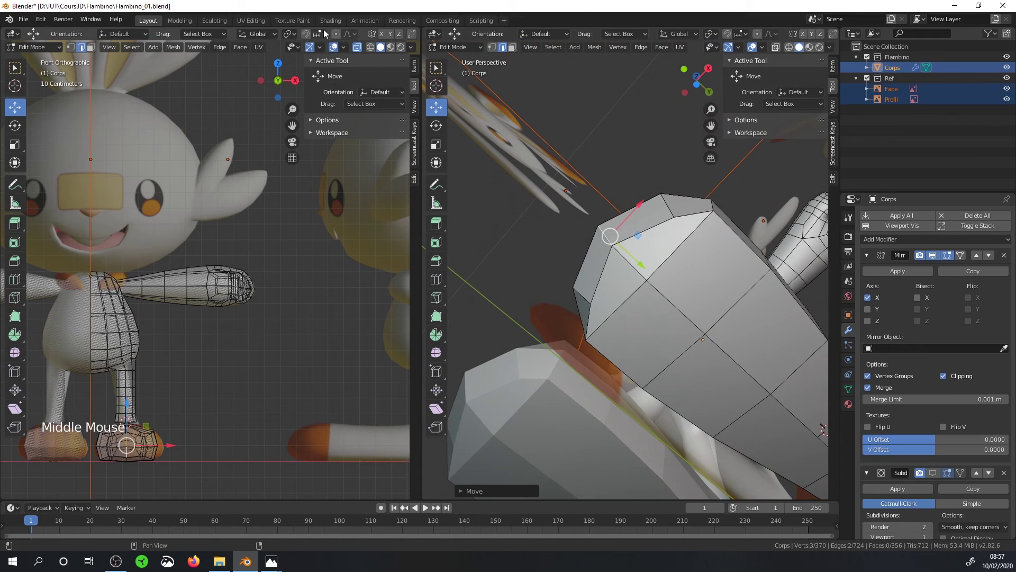
Select the outer corner vertex near the foot's tip and reposition it to round the corner.
{"action": "left_click", "coordinate": [493, 47]}
{"action": "left_click", "coordinate": [661, 195]}
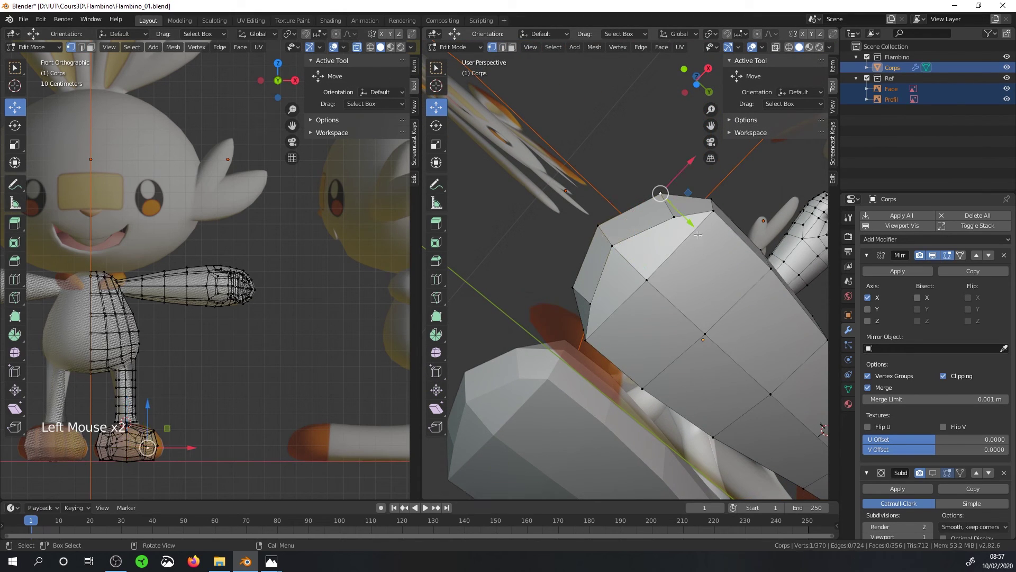
{"action": "left_click_drag", "start_coordinate": [696, 236], "coordinate": [607, 316]}
{"action": "middle_click_drag", "start_coordinate": [609, 318], "coordinate": [601, 458]}
{"action": "left_click", "coordinate": [635, 195]}
{"action": "left_click", "coordinate": [635, 195]}
Select the vertex loop across the widest part of the forefoot and scale it along X with proportional editing.
{"action": "scroll", "coordinate": [609, 265], "scroll_direction": "down", "scroll_amount": 3}
{"action": "scroll", "coordinate": [593, 414], "scroll_direction": "up", "scroll_amount": 1}
{"action": "scroll", "coordinate": [601, 458], "scroll_direction": "up", "scroll_amount": 2}
{"action": "left_click", "coordinate": [669, 313], "text": "alt"}
{"action": "middle_click_drag", "start_coordinate": [669, 312], "coordinate": [699, 190]}
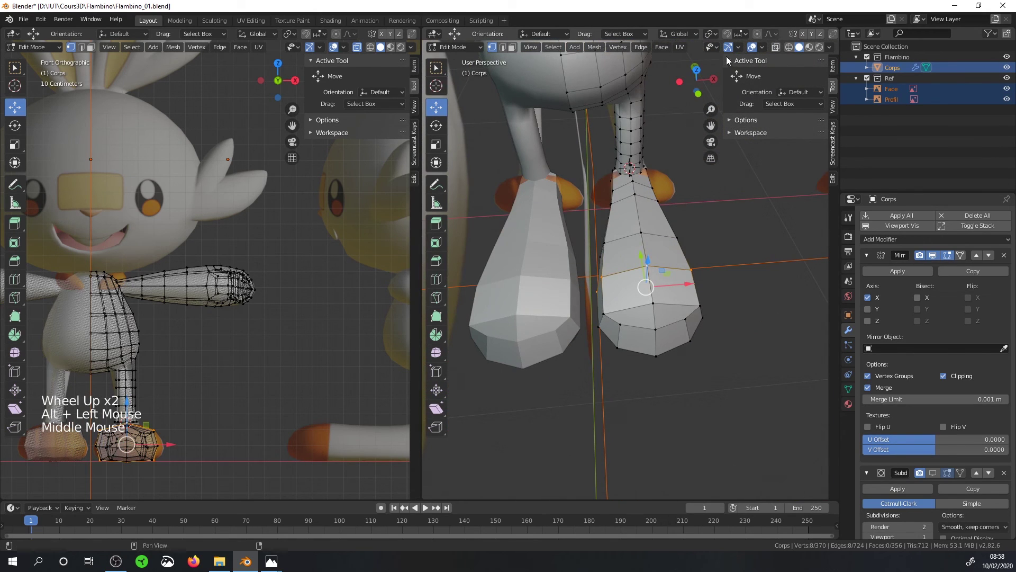
{"action": "left_click", "coordinate": [751, 46]}
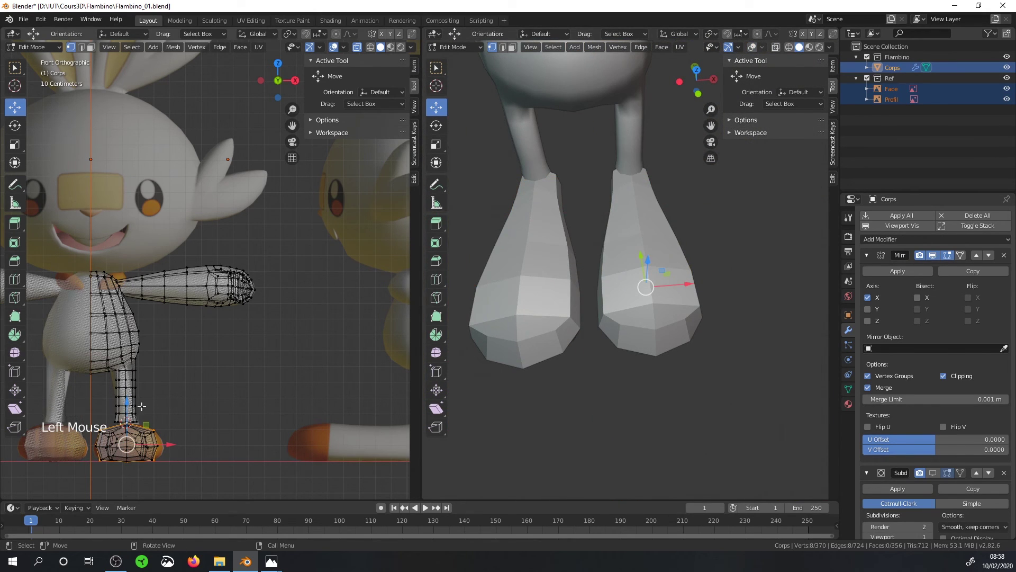
{"action": "middle_click_drag", "start_coordinate": [531, 305], "coordinate": [702, 313]}
{"action": "scroll", "coordinate": [673, 286], "scroll_direction": "down", "scroll_amount": 2}
{"action": "left_click", "coordinate": [752, 47]}
{"action": "key", "text": "s"}
{"action": "right_click", "coordinate": [701, 312]}
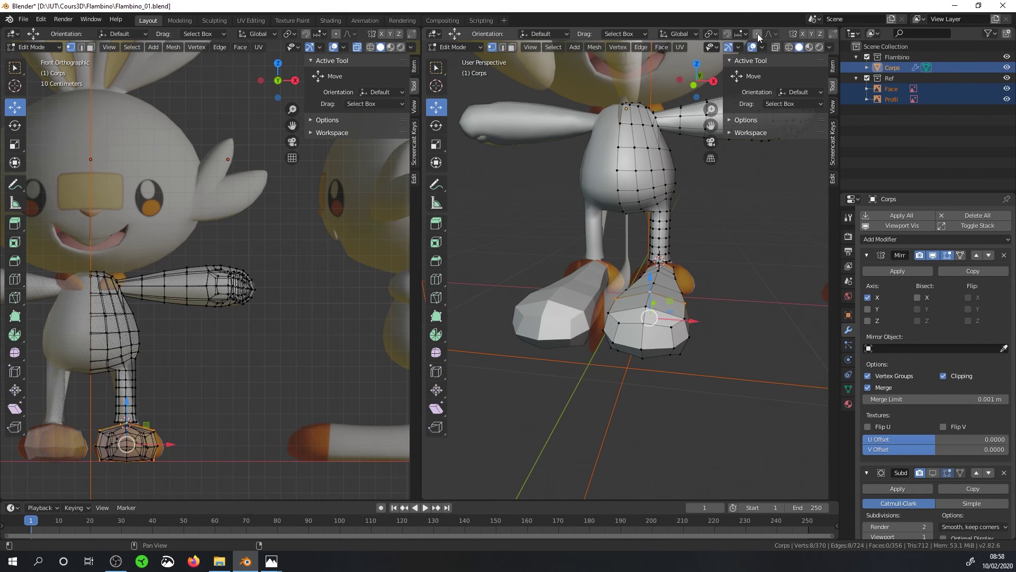
{"action": "key", "text": "s"}
{"action": "key", "text": "x"}
{"action": "left_click", "coordinate": [713, 289]}
Adjust the upper vertices at the foot's tip in the side view with proportional editing turned off.
{"action": "middle_click_drag", "start_coordinate": [714, 290], "coordinate": [621, 245]}
{"action": "scroll", "coordinate": [654, 316], "scroll_direction": "up", "scroll_amount": 2}
{"action": "key", "text": "KP_3"}
{"action": "left_click", "coordinate": [656, 339]}
{"action": "scroll", "coordinate": [657, 339], "scroll_direction": "down", "scroll_amount": 1}
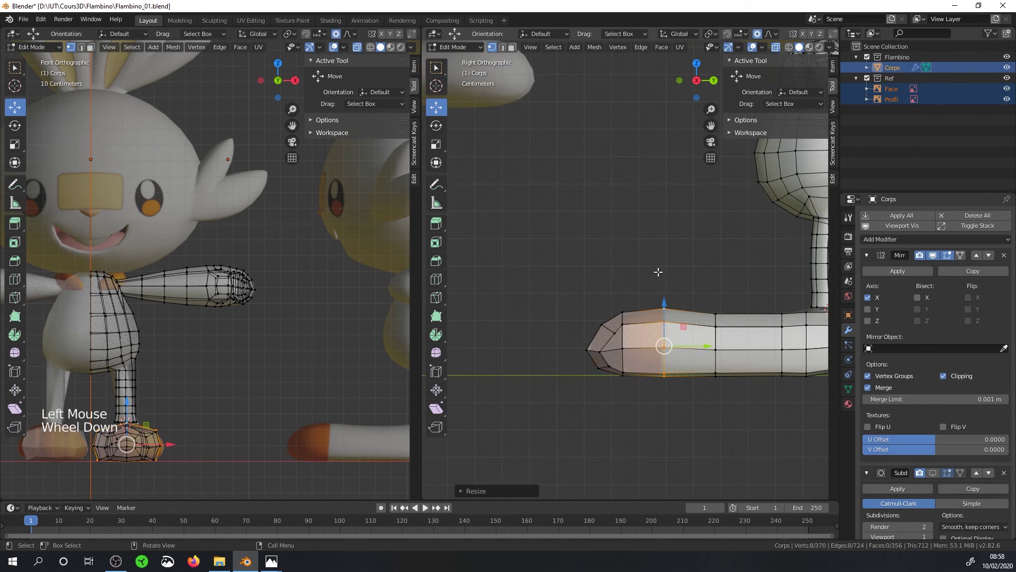
{"action": "scroll", "coordinate": [620, 343], "scroll_direction": "up", "scroll_amount": 1}
{"action": "left_click", "coordinate": [620, 343]}
{"action": "key", "text": "a"}
{"action": "key", "text": "a"}
{"action": "key", "text": "a"}
{"action": "key", "text": "b"}
{"action": "left_click_drag", "start_coordinate": [601, 339], "coordinate": [623, 351]}
{"action": "left_click_drag", "start_coordinate": [631, 326], "coordinate": [628, 324]}
{"action": "key", "text": "ctrl+z"}
{"action": "key", "text": "o"}
Add a vertical loop cut around the foot directly under the ankle.
{"action": "scroll", "coordinate": [633, 360], "scroll_direction": "down", "scroll_amount": 2}
{"action": "scroll", "coordinate": [633, 360], "scroll_direction": "up", "scroll_amount": 2}
{"action": "middle_click_drag", "start_coordinate": [752, 313], "coordinate": [668, 301], "text": "shift"}
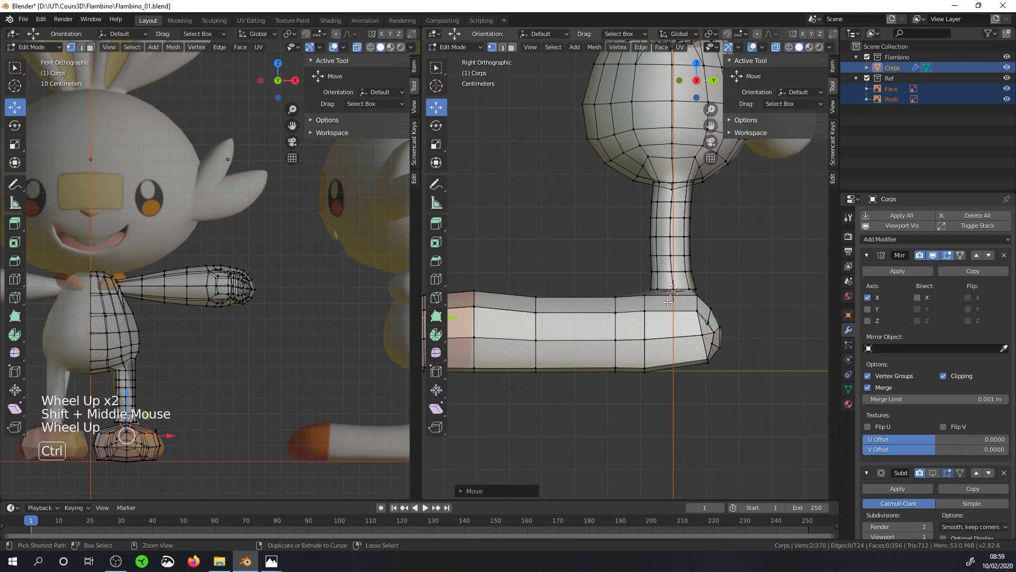
{"action": "key", "text": "ctrl+r"}
{"action": "left_click", "coordinate": [669, 300]}
{"action": "left_click", "coordinate": [669, 334]}
{"action": "scroll", "coordinate": [683, 330], "scroll_direction": "up", "scroll_amount": 2}
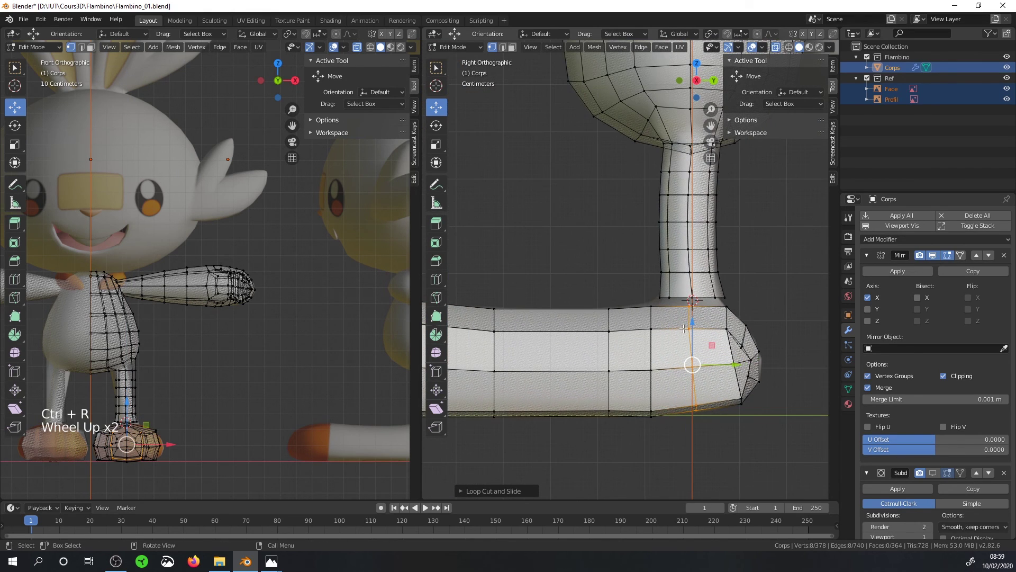
Box-select all the heel vertices in the side view and shift them slightly backward along Y.
{"action": "scroll", "coordinate": [697, 376], "scroll_direction": "up", "scroll_amount": 1}
{"action": "scroll", "coordinate": [710, 392], "scroll_direction": "down", "scroll_amount": 2}
{"action": "middle_click_drag", "start_coordinate": [710, 392], "coordinate": [733, 308], "text": "shift"}
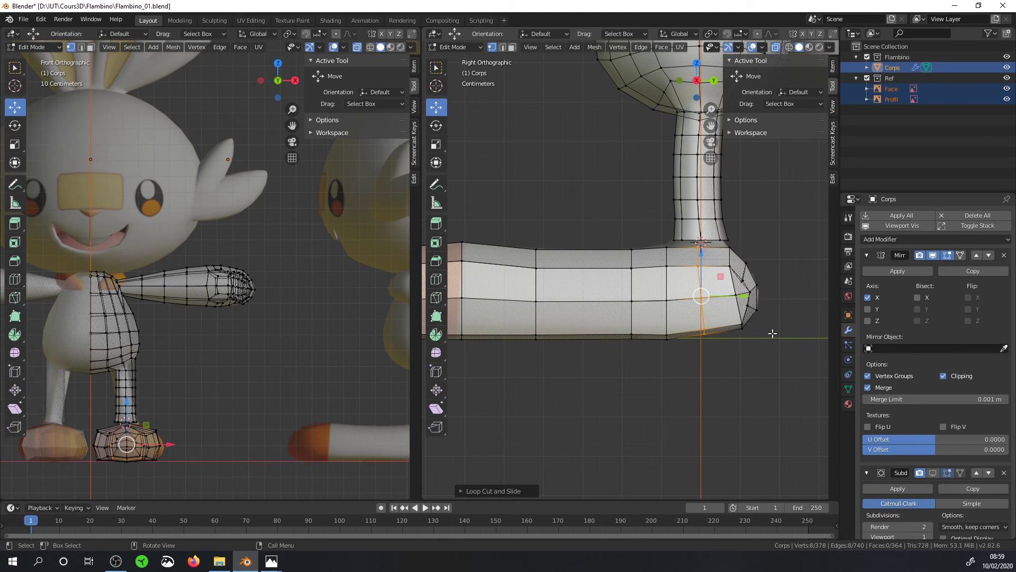
{"action": "key", "text": "a"}
{"action": "key", "text": "b"}
{"action": "key", "text": "a"}
{"action": "key", "text": "a"}
{"action": "key", "text": "b"}
{"action": "left_click_drag", "start_coordinate": [777, 340], "coordinate": [722, 245]}
{"action": "left_click_drag", "start_coordinate": [785, 290], "coordinate": [791, 291]}
Reposition the vertices at the upper back of the heel in the side view to round its profile.
{"action": "scroll", "coordinate": [762, 275], "scroll_direction": "up", "scroll_amount": 2}
{"action": "middle_click_drag", "start_coordinate": [757, 273], "coordinate": [706, 301], "text": "shift"}
{"action": "key", "text": "a"}
{"action": "key", "text": "a"}
{"action": "left_click", "coordinate": [677, 264]}
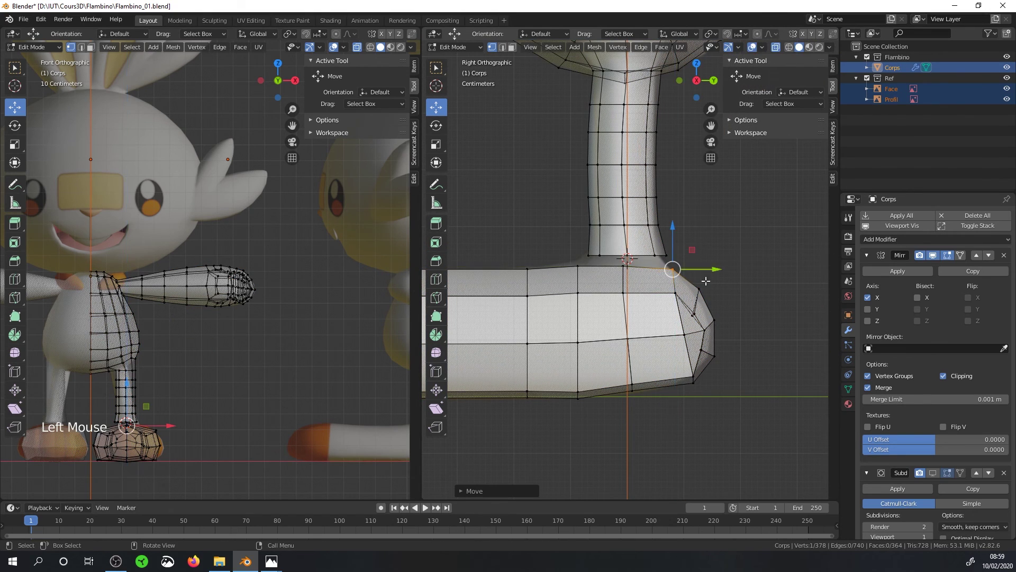
{"action": "key", "text": "a"}
{"action": "key", "text": "a"}
{"action": "key", "text": "b"}
{"action": "left_click_drag", "start_coordinate": [679, 327], "coordinate": [714, 333]}
{"action": "key", "text": "a"}
{"action": "key", "text": "a"}
{"action": "key", "text": "b"}
{"action": "left_click_drag", "start_coordinate": [712, 275], "coordinate": [692, 304]}
{"action": "left_click_drag", "start_coordinate": [701, 291], "coordinate": [702, 324]}
Box-select the lower rear vertices of the heel and move them to round its underside.
{"action": "key", "text": "alt+a"}
{"action": "key", "text": "b"}
{"action": "left_click_drag", "start_coordinate": [713, 296], "coordinate": [709, 287]}
{"action": "key", "text": "alt+a"}
{"action": "key", "text": "b"}
{"action": "left_click_drag", "start_coordinate": [670, 363], "coordinate": [705, 406]}
{"action": "left_click_drag", "start_coordinate": [714, 359], "coordinate": [693, 368]}
Fine-tune the rearmost vertices of the heel in the side view to even out its curve.
{"action": "key", "text": "alt+a"}
{"action": "key", "text": "b"}
{"action": "left_click_drag", "start_coordinate": [725, 332], "coordinate": [709, 344]}
{"action": "key", "text": "alt+a"}
{"action": "left_click", "coordinate": [690, 308]}
{"action": "key", "text": "b"}
{"action": "left_click_drag", "start_coordinate": [708, 289], "coordinate": [728, 304]}
{"action": "key", "text": "alt+a"}
{"action": "key", "text": "b"}
Turn off X-ray display, apply smooth shading to the body object and return to Edit Mode.
{"action": "scroll", "coordinate": [648, 350], "scroll_direction": "down", "scroll_amount": 2}
{"action": "middle_click_drag", "start_coordinate": [646, 350], "coordinate": [647, 377]}
{"action": "scroll", "coordinate": [646, 376], "scroll_direction": "down", "scroll_amount": 5}
{"action": "scroll", "coordinate": [647, 376], "scroll_direction": "up", "scroll_amount": 1}
{"action": "left_click", "coordinate": [776, 47]}
{"action": "middle_click_drag", "start_coordinate": [701, 251], "coordinate": [762, 201], "text": "shift"}
{"action": "middle_click_drag", "start_coordinate": [741, 222], "coordinate": [721, 333]}
{"action": "key", "text": "Tab"}
{"action": "right_click", "coordinate": [691, 281]}
{"action": "left_click", "coordinate": [692, 281]}
{"action": "key", "text": "Tab"}
{"action": "scroll", "coordinate": [721, 333], "scroll_direction": "up", "scroll_amount": 2}
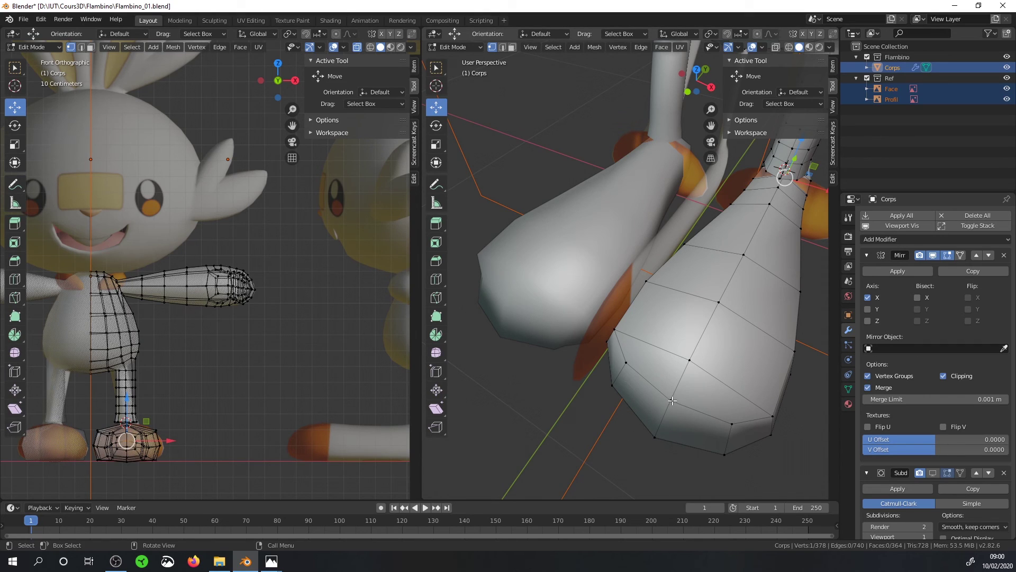
In face select mode, select the faces covering the foot's front end, from its upper surface round to the underside.
{"action": "left_click", "coordinate": [503, 47]}
{"action": "left_click", "coordinate": [511, 47]}
{"action": "left_click", "coordinate": [638, 392]}
{"action": "left_click", "coordinate": [640, 328], "text": "shift"}
{"action": "left_click", "coordinate": [688, 307], "text": "shift"}
{"action": "left_click", "coordinate": [752, 328], "text": "shift"}
{"action": "left_click", "coordinate": [718, 397], "text": "shift"}
{"action": "middle_click_drag", "start_coordinate": [719, 397], "coordinate": [733, 199]}
{"action": "left_click", "coordinate": [733, 200], "text": "shift"}
{"action": "left_click", "coordinate": [757, 249], "text": "shift"}
{"action": "left_click", "coordinate": [757, 228], "text": "shift"}
{"action": "left_click", "coordinate": [688, 235], "text": "shift"}
{"action": "left_click", "coordinate": [690, 252], "text": "shift"}
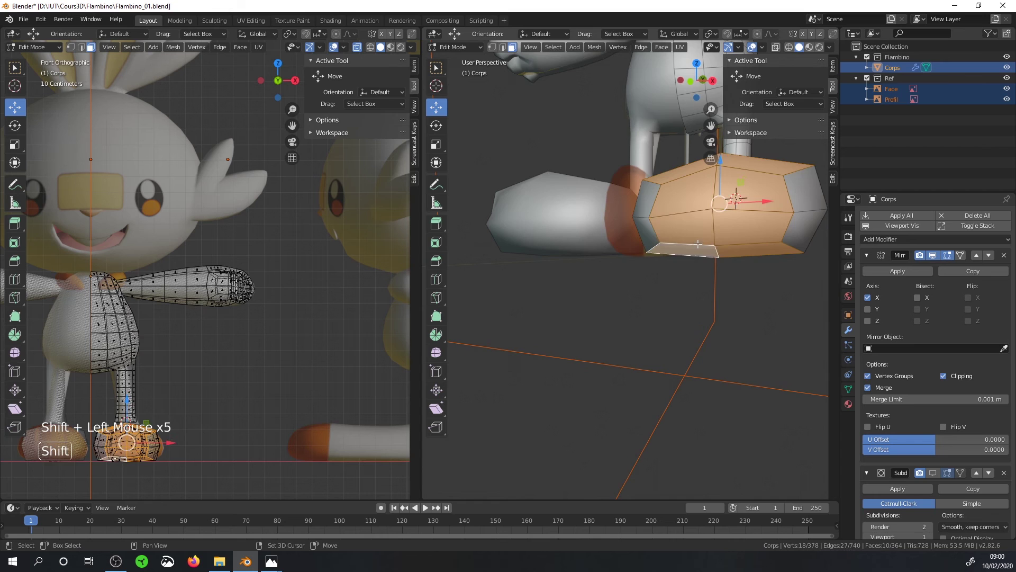
{"action": "middle_click_drag", "start_coordinate": [698, 245], "coordinate": [706, 301]}
{"action": "middle_click_drag", "start_coordinate": [701, 348], "coordinate": [671, 223]}
{"action": "left_click", "coordinate": [657, 168], "text": "shift"}
{"action": "left_click", "coordinate": [690, 139], "text": "shift"}
Inset the selected faces at the front of the foot with the Inset Faces tool.
{"action": "middle_click_drag", "start_coordinate": [689, 139], "coordinate": [618, 372]}
{"action": "middle_click_drag", "start_coordinate": [653, 361], "coordinate": [683, 317]}
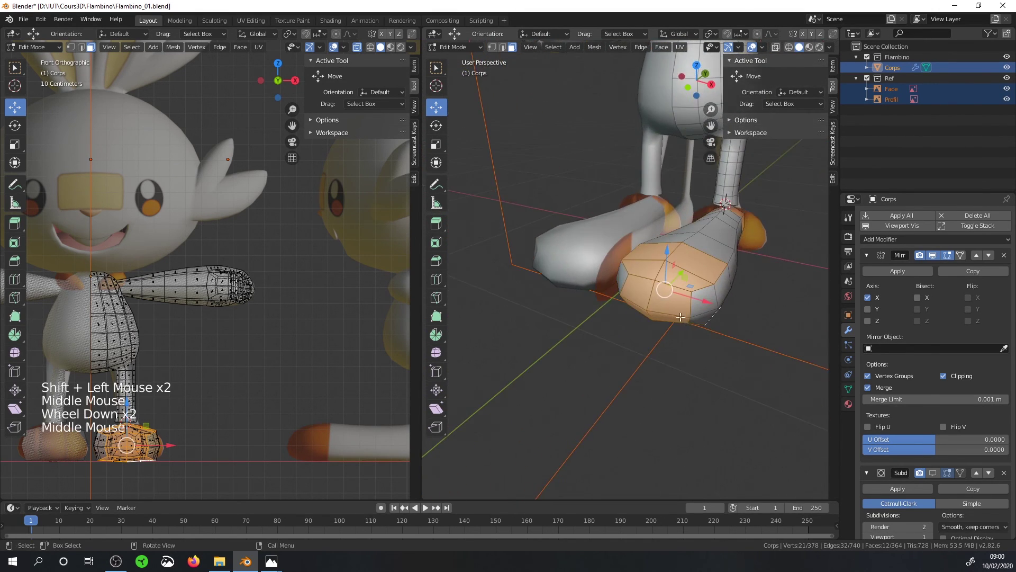
{"action": "middle_click_drag", "start_coordinate": [643, 285], "coordinate": [644, 297]}
{"action": "scroll", "coordinate": [646, 308], "scroll_direction": "up", "scroll_amount": 2}
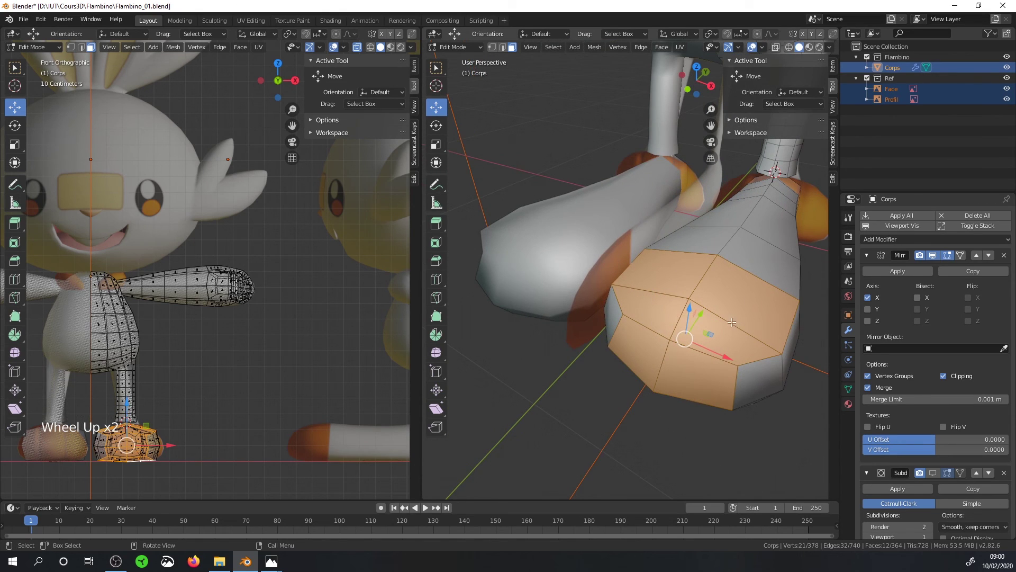
{"action": "middle_click_drag", "start_coordinate": [674, 333], "coordinate": [675, 360]}
{"action": "scroll", "coordinate": [675, 360], "scroll_direction": "up", "scroll_amount": 1}
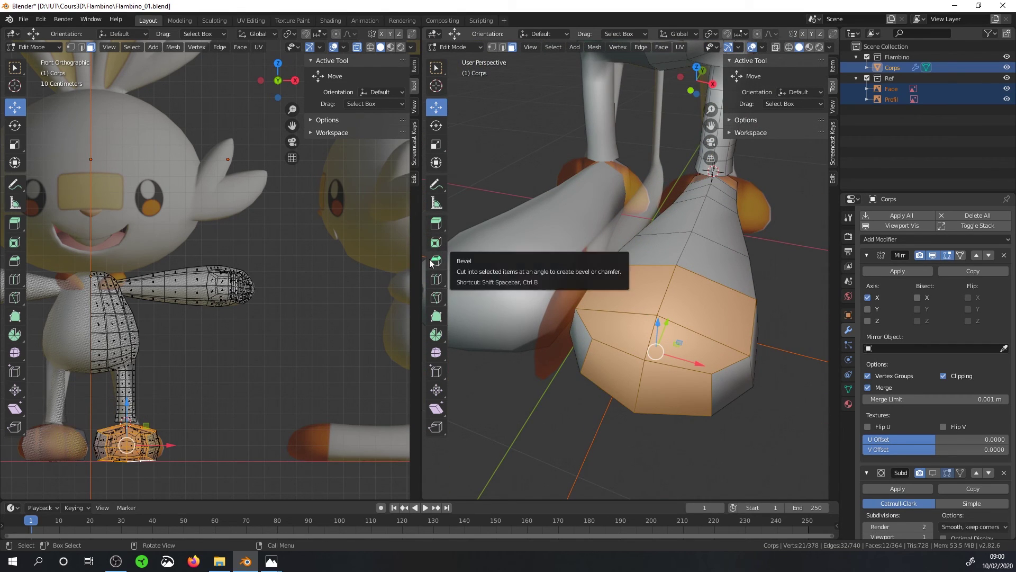
{"action": "left_click", "coordinate": [436, 241]}
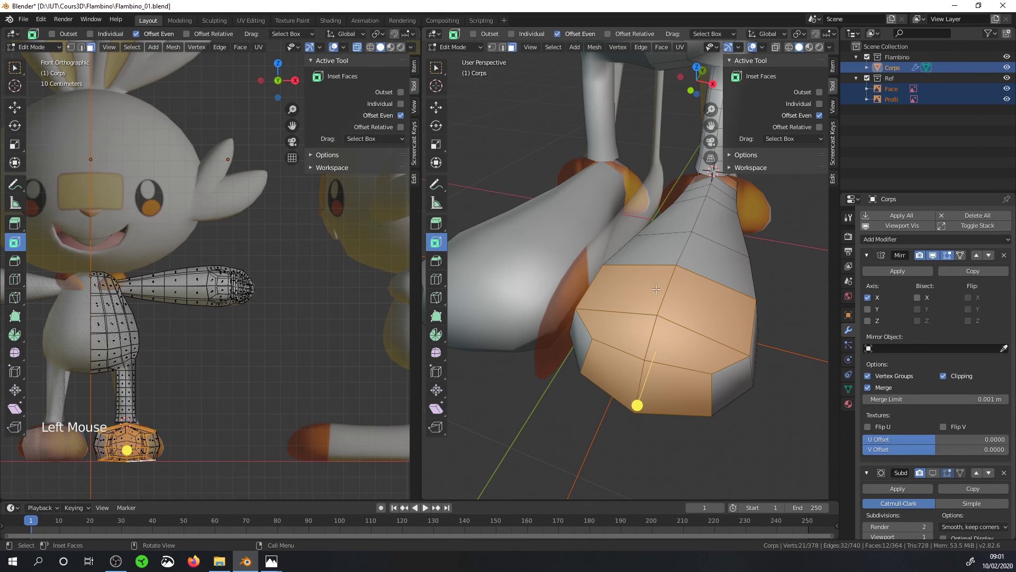
{"action": "left_click_drag", "start_coordinate": [638, 404], "coordinate": [682, 356]}
{"action": "middle_click_drag", "start_coordinate": [682, 360], "coordinate": [677, 222]}
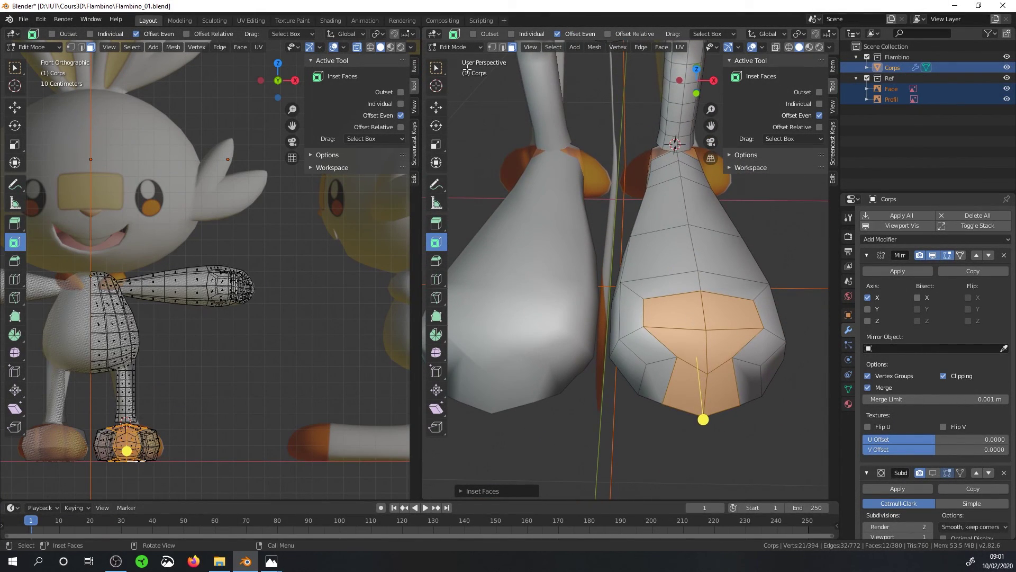
In vertex select mode, move the two lower front vertices between the toes back along the foot.
{"action": "left_click", "coordinate": [491, 47]}
{"action": "middle_click_drag", "start_coordinate": [675, 390], "coordinate": [637, 408]}
{"action": "left_click", "coordinate": [579, 454]}
{"action": "left_click", "coordinate": [436, 107]}
{"action": "left_click", "coordinate": [666, 435], "text": "shift"}
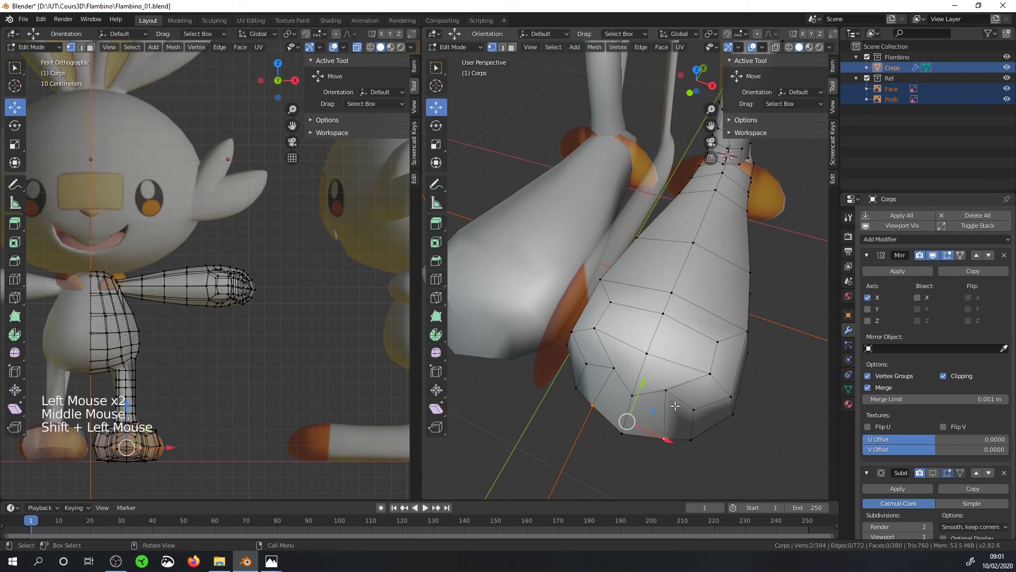
{"action": "left_click_drag", "start_coordinate": [642, 394], "coordinate": [654, 377]}
Reposition the inset's corner vertices on either side of the foot to shape the divisions between the toes.
{"action": "left_click", "coordinate": [599, 329]}
{"action": "left_click_drag", "start_coordinate": [635, 344], "coordinate": [661, 322]}
{"action": "left_click", "coordinate": [611, 302]}
{"action": "left_click", "coordinate": [710, 373]}
{"action": "left_click_drag", "start_coordinate": [733, 382], "coordinate": [734, 346]}
{"action": "left_click", "coordinate": [718, 341]}
Shift the vertices along both toe divisions sideways to line them up across the front of the foot.
{"action": "middle_click_drag", "start_coordinate": [734, 347], "coordinate": [706, 295]}
{"action": "left_click", "coordinate": [642, 213]}
{"action": "left_click_drag", "start_coordinate": [680, 212], "coordinate": [686, 239]}
{"action": "left_click", "coordinate": [636, 240]}
{"action": "left_click", "coordinate": [743, 207]}
{"action": "left_click_drag", "start_coordinate": [773, 207], "coordinate": [763, 227]}
{"action": "left_click", "coordinate": [740, 229]}
{"action": "left_click", "coordinate": [651, 238]}
{"action": "left_click_drag", "start_coordinate": [686, 236], "coordinate": [688, 236]}
{"action": "left_click", "coordinate": [660, 182]}
{"action": "left_click_drag", "start_coordinate": [695, 181], "coordinate": [691, 181]}
Fine-tune the inner and outer toe-division vertices and adjust the vertex at the tip of the foot.
{"action": "middle_click_drag", "start_coordinate": [691, 185], "coordinate": [691, 274]}
{"action": "scroll", "coordinate": [694, 273], "scroll_direction": "up", "scroll_amount": 1}
{"action": "left_click", "coordinate": [671, 331]}
{"action": "left_click_drag", "start_coordinate": [696, 332], "coordinate": [709, 331]}
{"action": "left_click", "coordinate": [798, 334]}
{"action": "left_click_drag", "start_coordinate": [819, 333], "coordinate": [804, 333]}
{"action": "scroll", "coordinate": [793, 339], "scroll_direction": "down", "scroll_amount": 2}
{"action": "middle_click_drag", "start_coordinate": [788, 344], "coordinate": [638, 130]}
{"action": "scroll", "coordinate": [726, 410], "scroll_direction": "up", "scroll_amount": 1}
{"action": "left_click", "coordinate": [638, 215]}
{"action": "left_click_drag", "start_coordinate": [640, 147], "coordinate": [643, 155]}
Select the front edges running down both toe divisions and bevel them with two segments.
{"action": "middle_click_drag", "start_coordinate": [643, 156], "coordinate": [695, 247]}
{"action": "left_click", "coordinate": [503, 47]}
{"action": "left_click", "coordinate": [644, 359]}
{"action": "left_click", "coordinate": [695, 246], "text": "shift"}
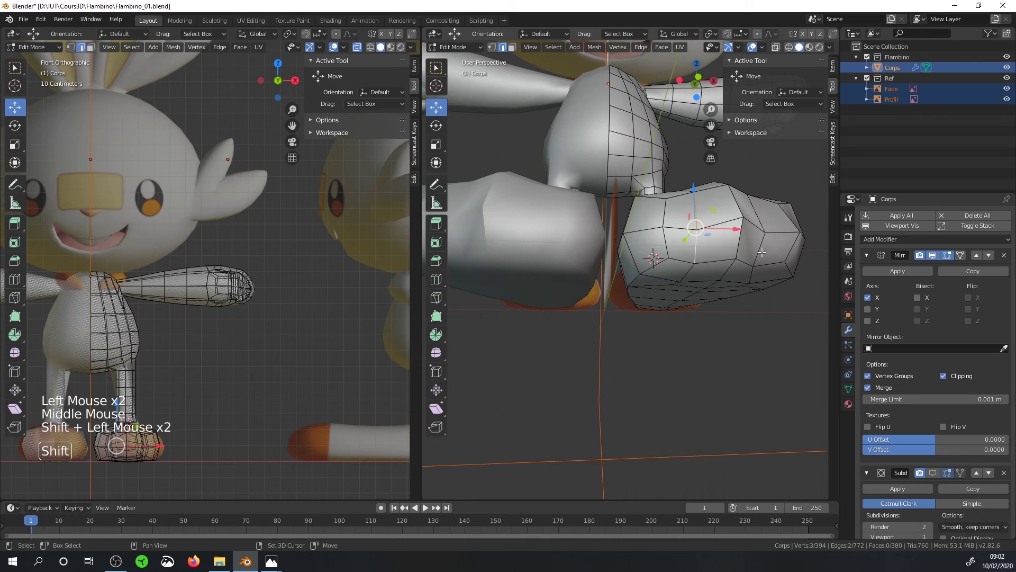
{"action": "left_click", "coordinate": [760, 217], "text": "shift"}
{"action": "middle_click_drag", "start_coordinate": [761, 217], "coordinate": [735, 328]}
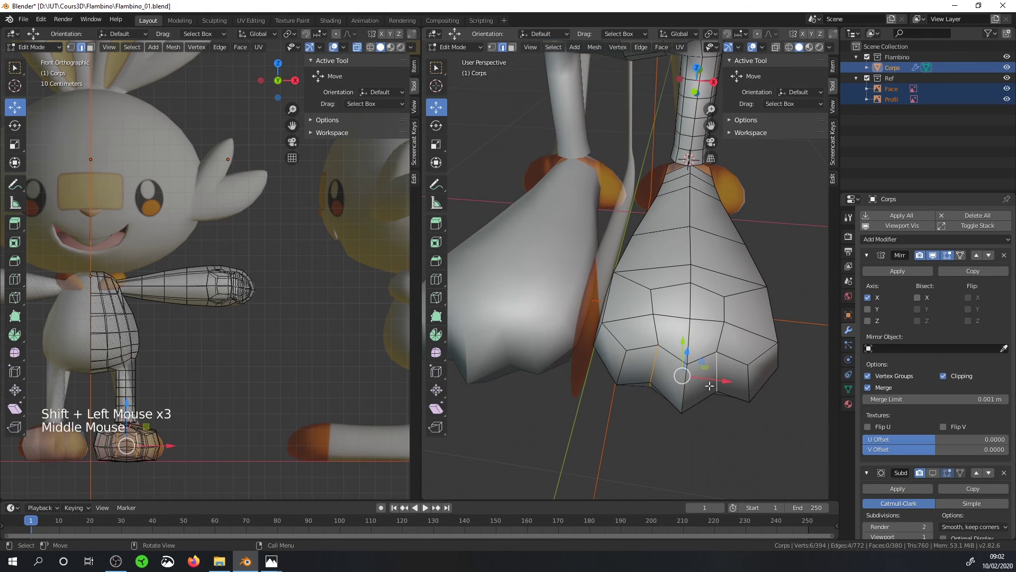
{"action": "key", "text": "ctrl+b"}
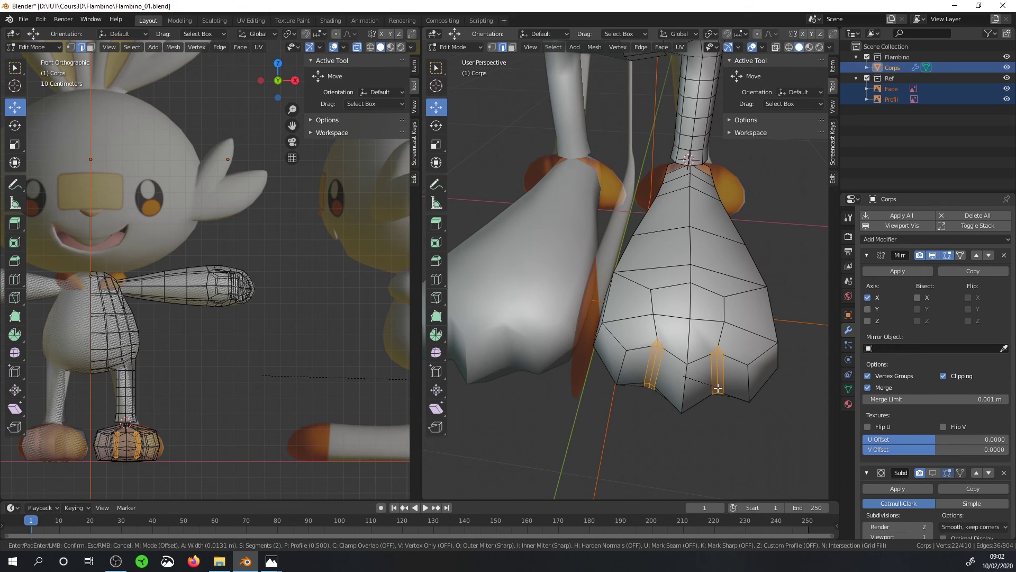
{"action": "left_click", "coordinate": [719, 387]}
{"action": "scroll", "coordinate": [707, 455], "scroll_direction": "up", "scroll_amount": 2}
{"action": "middle_click_drag", "start_coordinate": [719, 387], "coordinate": [681, 284]}
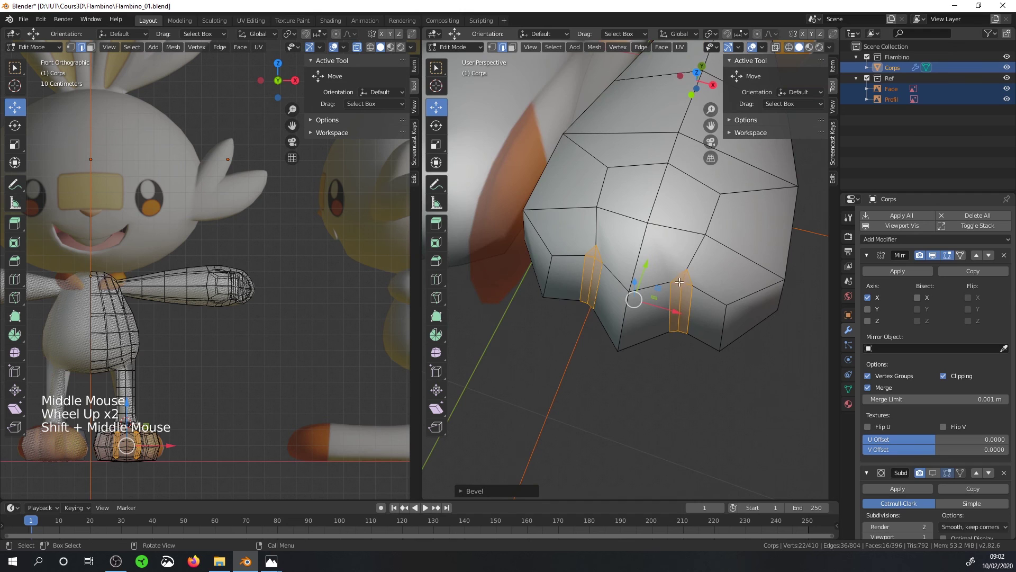
{"action": "scroll", "coordinate": [681, 285], "scroll_direction": "up", "scroll_amount": 1}
{"action": "scroll", "coordinate": [708, 297], "scroll_direction": "down", "scroll_amount": 1}
{"action": "middle_click_drag", "start_coordinate": [689, 320], "coordinate": [600, 251]}
{"action": "scroll", "coordinate": [715, 222], "scroll_direction": "up", "scroll_amount": 2}
{"action": "left_click", "coordinate": [547, 244]}
{"action": "left_click", "coordinate": [562, 212]}
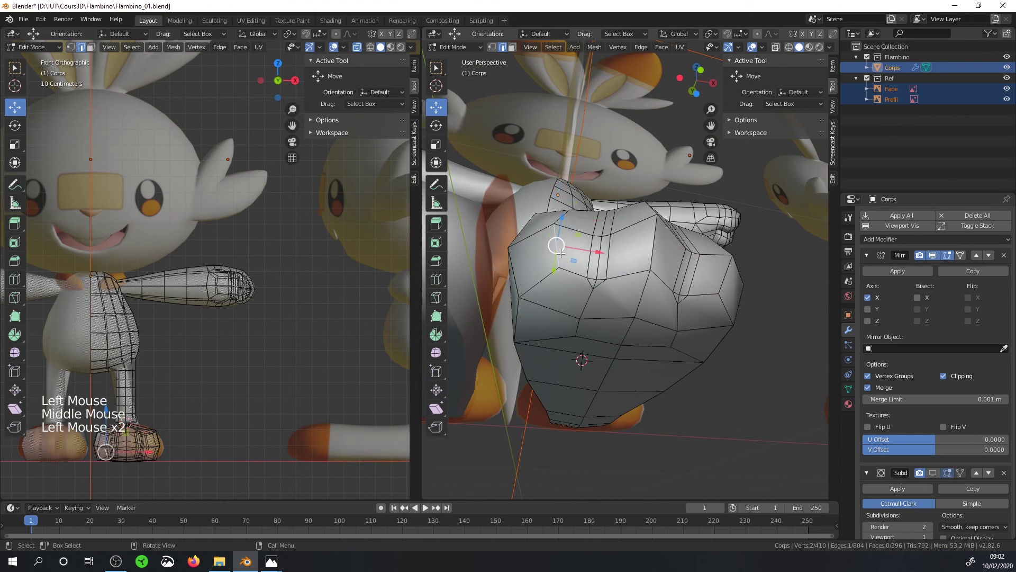
{"action": "left_click", "coordinate": [602, 232], "text": "shift"}
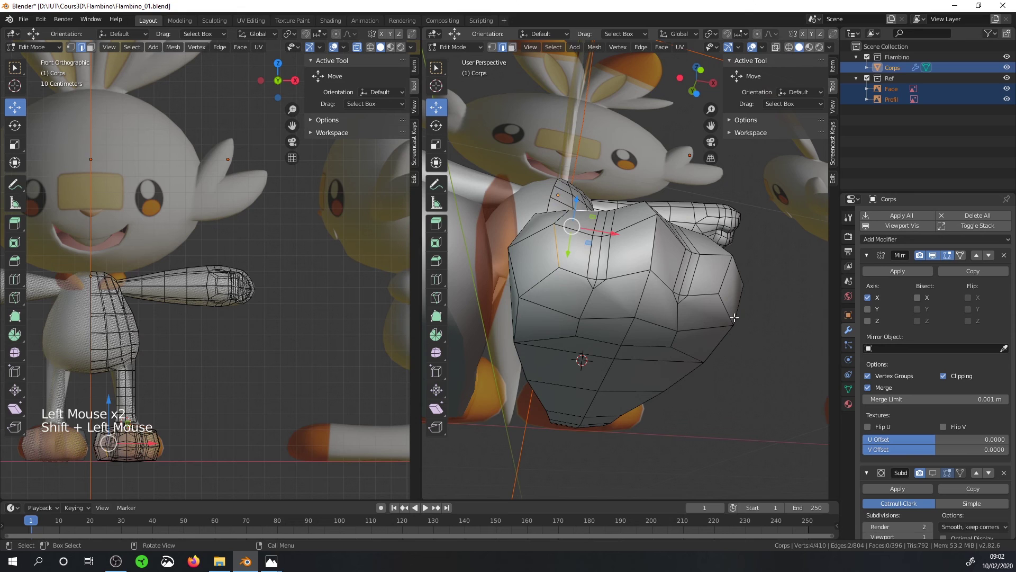
Preview the foot with the Subdivision modifier, then save the file and hide the modifier in the viewport again.
{"action": "key", "text": "Tab"}
{"action": "middle_click_drag", "start_coordinate": [682, 301], "coordinate": [651, 392]}
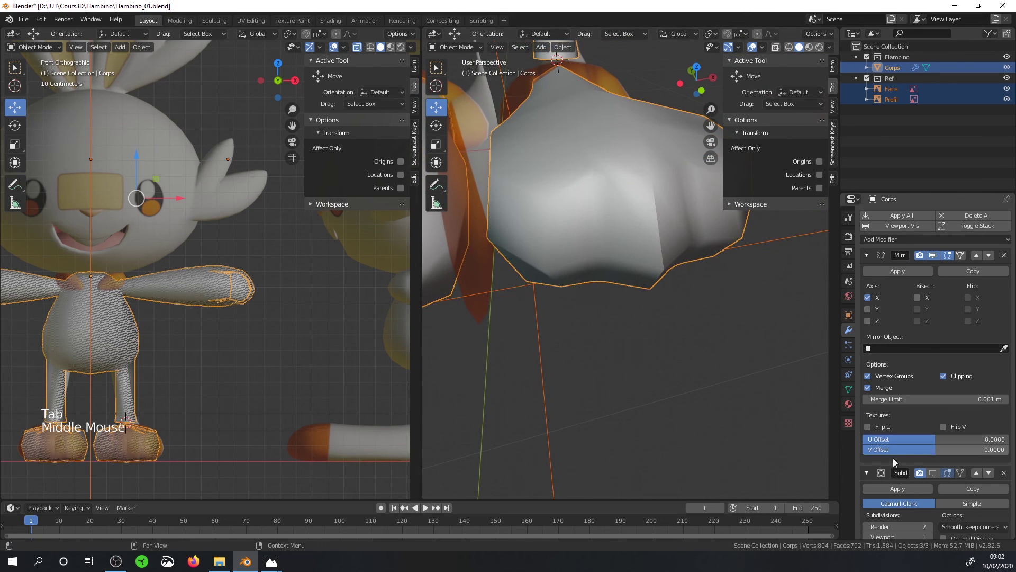
{"action": "left_click", "coordinate": [933, 472]}
{"action": "middle_click_drag", "start_coordinate": [636, 338], "coordinate": [638, 294]}
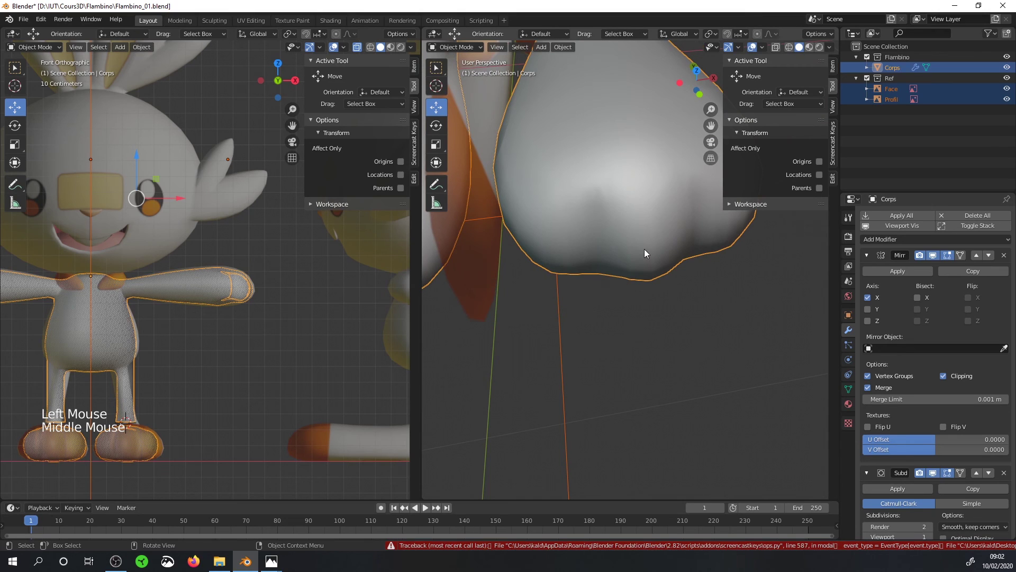
{"action": "key", "text": "Tab"}
{"action": "middle_click_drag", "start_coordinate": [625, 255], "coordinate": [625, 231]}
{"action": "key", "text": "ctrl+s"}
{"action": "scroll", "coordinate": [620, 242], "scroll_direction": "down", "scroll_amount": 1}
{"action": "left_click", "coordinate": [933, 472]}
Select the edge at the tip of the inner toe and move it to refine the toe's shape.
{"action": "left_click", "coordinate": [593, 231]}
{"action": "left_click", "coordinate": [565, 226]}
{"action": "middle_click_drag", "start_coordinate": [580, 199], "coordinate": [582, 157]}
{"action": "left_click_drag", "start_coordinate": [597, 233], "coordinate": [609, 229]}
Select the two tip edges of the outer toe and move them horizontally, keeping their height fixed.
{"action": "middle_click_drag", "start_coordinate": [697, 278], "coordinate": [734, 267]}
{"action": "left_click", "coordinate": [719, 260]}
{"action": "middle_click_drag", "start_coordinate": [735, 180], "coordinate": [735, 255]}
{"action": "left_click", "coordinate": [708, 221], "text": "shift"}
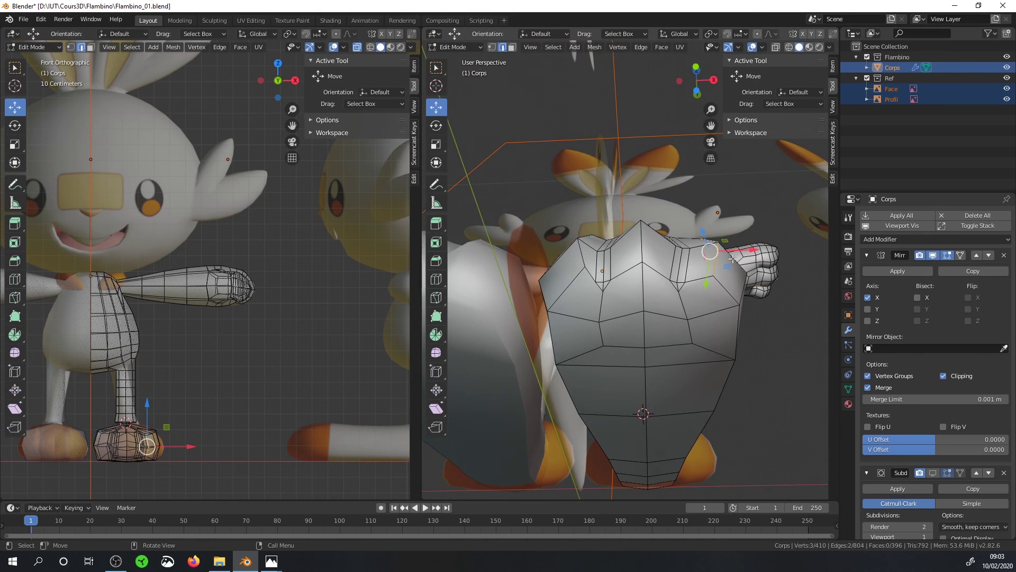
{"action": "key", "text": "g"}
{"action": "key", "text": "shift+z"}
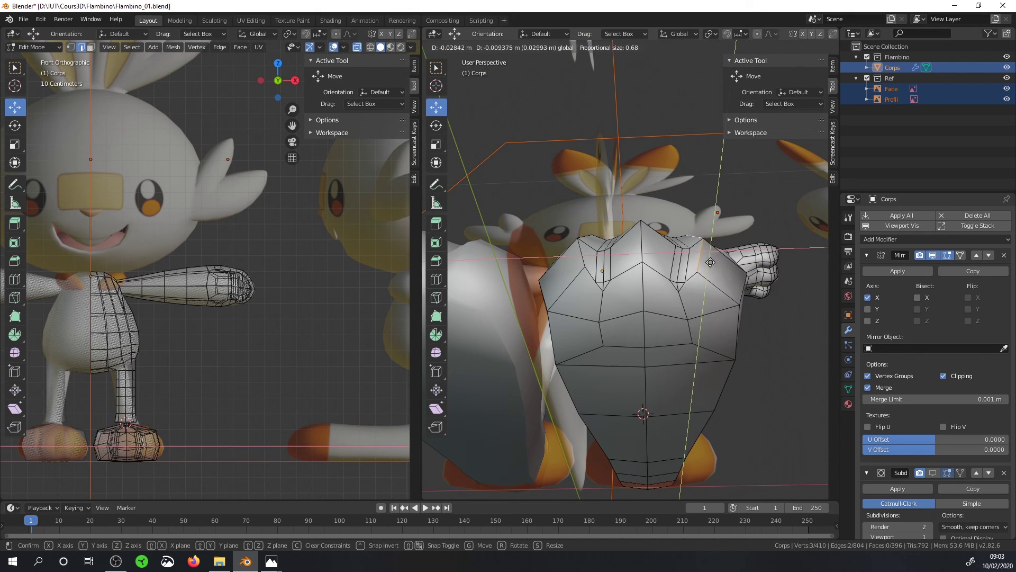
{"action": "left_click", "coordinate": [711, 260]}
Select the centre edges of the bevelled inner toe division and move them inward to deepen the groove.
{"action": "middle_click_drag", "start_coordinate": [685, 269], "coordinate": [627, 180]}
{"action": "left_click", "coordinate": [597, 249]}
{"action": "left_click_drag", "start_coordinate": [613, 281], "coordinate": [619, 286]}
{"action": "middle_click_drag", "start_coordinate": [619, 286], "coordinate": [621, 391]}
{"action": "left_click", "coordinate": [609, 214], "text": "shift"}
{"action": "middle_click_drag", "start_coordinate": [614, 328], "coordinate": [616, 218]}
{"action": "left_click", "coordinate": [603, 280], "text": "shift"}
{"action": "middle_click_drag", "start_coordinate": [603, 280], "coordinate": [583, 411]}
{"action": "left_click", "coordinate": [595, 296], "text": "shift"}
{"action": "scroll", "coordinate": [584, 392], "scroll_direction": "down", "scroll_amount": 2}
{"action": "scroll", "coordinate": [624, 173], "scroll_direction": "up", "scroll_amount": 2}
{"action": "middle_click_drag", "start_coordinate": [624, 173], "coordinate": [623, 207]}
{"action": "scroll", "coordinate": [623, 206], "scroll_direction": "down", "scroll_amount": 1}
Select the centre edges of the bevelled outer toe division and push them back to deepen that groove.
{"action": "left_click", "coordinate": [689, 210]}
{"action": "middle_click_drag", "start_coordinate": [689, 210], "coordinate": [674, 370]}
{"action": "scroll", "coordinate": [712, 282], "scroll_direction": "up", "scroll_amount": 2}
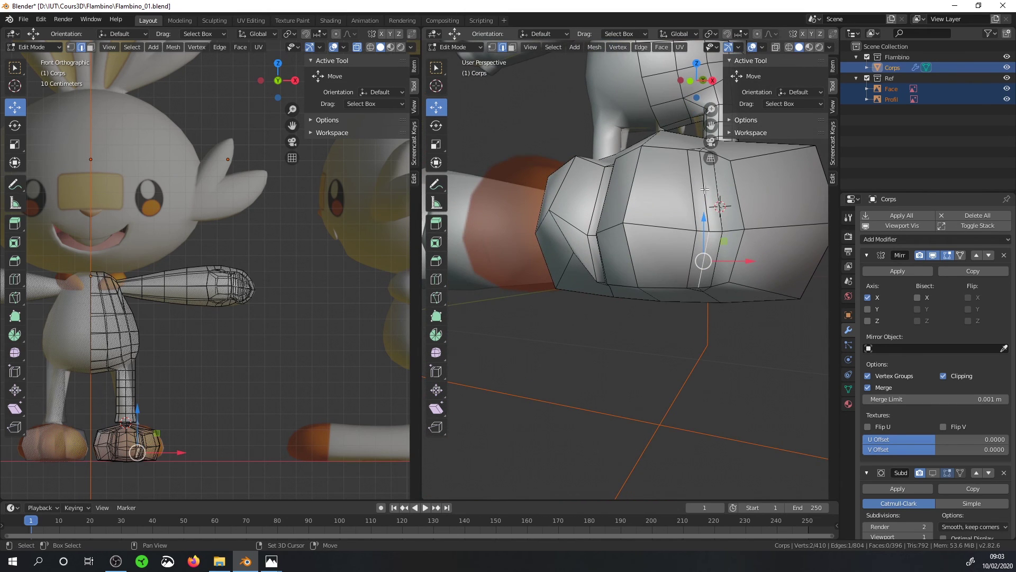
{"action": "left_click", "coordinate": [703, 191], "text": "shift"}
{"action": "middle_click_drag", "start_coordinate": [704, 228], "coordinate": [712, 191]}
{"action": "left_click", "coordinate": [712, 220], "text": "shift"}
{"action": "middle_click_drag", "start_coordinate": [710, 325], "coordinate": [715, 262]}
{"action": "left_click", "coordinate": [707, 276], "text": "shift"}
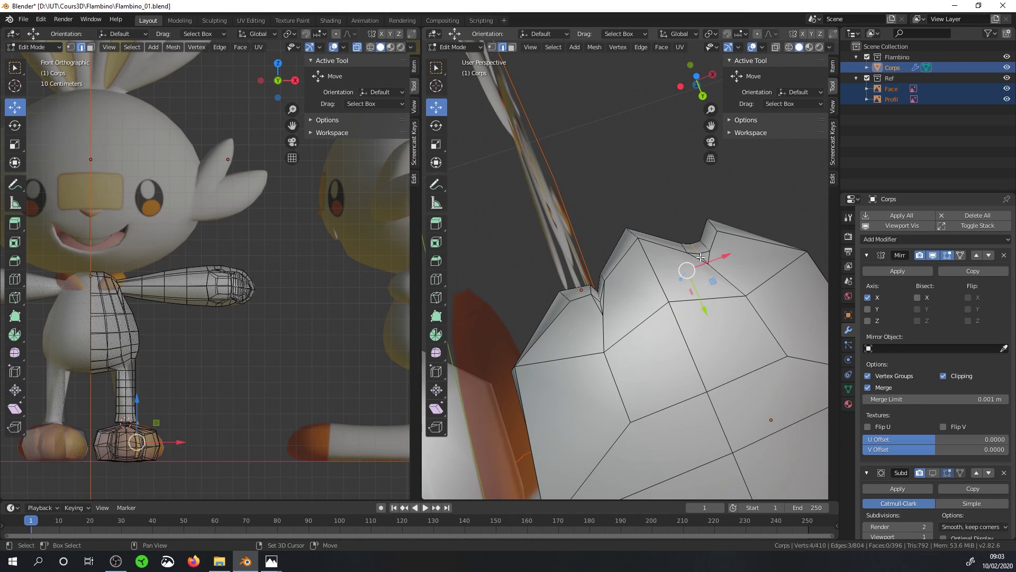
{"action": "left_click_drag", "start_coordinate": [700, 257], "coordinate": [701, 261]}
{"action": "middle_click_drag", "start_coordinate": [696, 284], "coordinate": [551, 273]}
In vertex select mode, move the tip vertices of the inner and outer toes horizontally to round both toes.
{"action": "scroll", "coordinate": [551, 272], "scroll_direction": "down", "scroll_amount": 3}
{"action": "left_click", "coordinate": [492, 47]}
{"action": "middle_click_drag", "start_coordinate": [617, 339], "coordinate": [614, 259]}
{"action": "left_click", "coordinate": [617, 250]}
{"action": "left_click_drag", "start_coordinate": [631, 271], "coordinate": [597, 274]}
{"action": "left_click", "coordinate": [585, 268]}
{"action": "left_click", "coordinate": [692, 286]}
{"action": "middle_click_drag", "start_coordinate": [702, 317], "coordinate": [706, 272]}
{"action": "left_click_drag", "start_coordinate": [713, 279], "coordinate": [720, 278]}
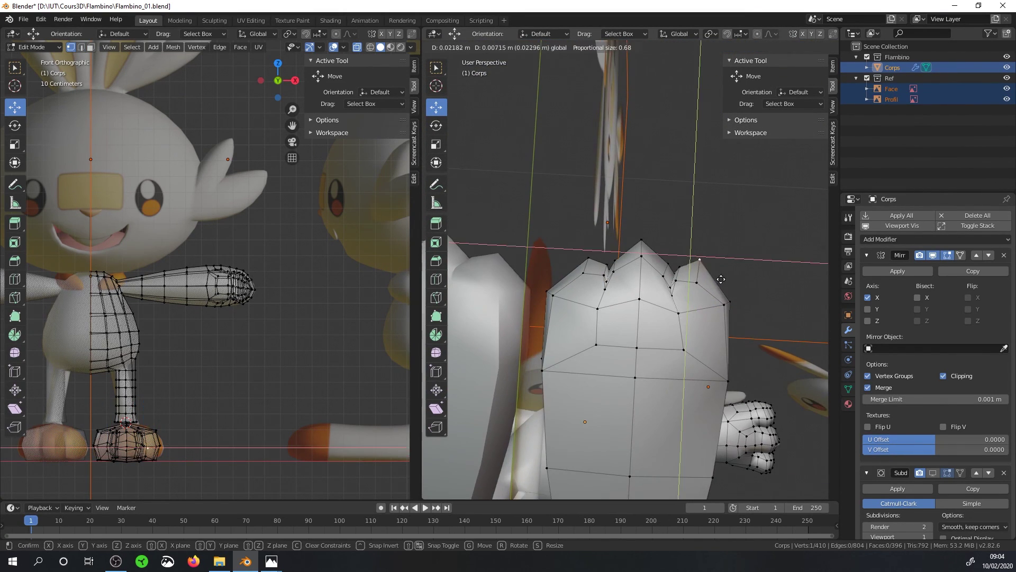
{"action": "left_click", "coordinate": [723, 289]}
Switch to the Select Box tool, reposition an outer-toe vertex and slide the toe's upper front vertex along its edge.
{"action": "middle_click_drag", "start_coordinate": [726, 297], "coordinate": [693, 220]}
{"action": "scroll", "coordinate": [693, 220], "scroll_direction": "up", "scroll_amount": 3}
{"action": "left_click", "coordinate": [436, 67]}
{"action": "key", "text": "g"}
{"action": "left_click", "coordinate": [712, 264]}
{"action": "middle_click_drag", "start_coordinate": [712, 265], "coordinate": [734, 423]}
{"action": "left_click", "coordinate": [734, 246]}
{"action": "key", "text": "g"}
{"action": "key", "text": "g"}
{"action": "left_click", "coordinate": [767, 237]}
Toggle the Screencast Keys display.
{"action": "mouse_move", "coordinate": [741, 212]}
{"action": "middle_mouse_down"}
{"action": "mouse_move", "coordinate": [707, 206]}
{"action": "mouse_move", "coordinate": [724, 209]}
{"action": "middle_mouse_up"}
{"action": "left_click", "coordinate": [414, 143]}
{"action": "left_click", "coordinate": [321, 62]}
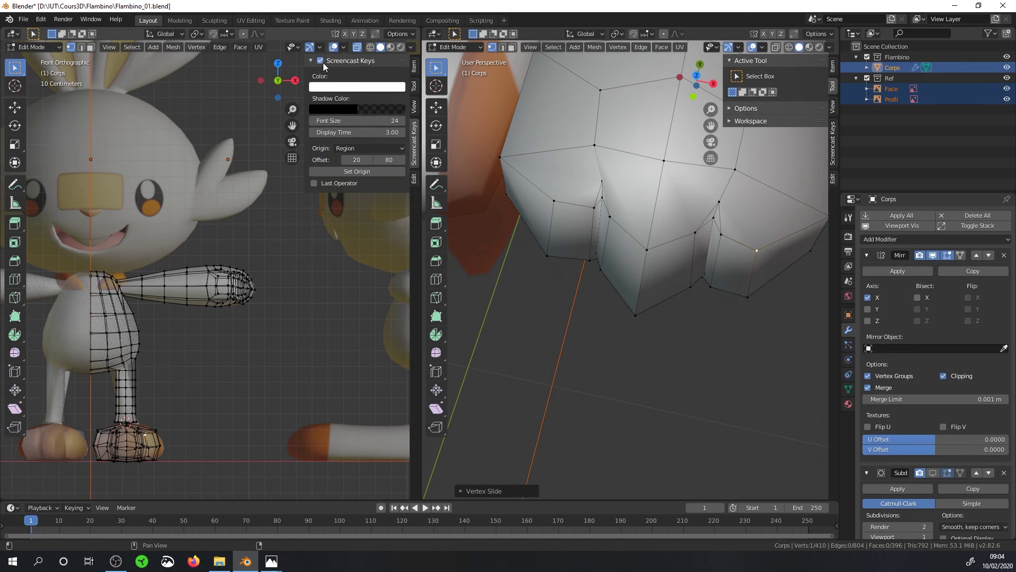
Show the Screencast Keys settings for the perspective view and slide the middle toe's tip vertex along its edge.
{"action": "left_click", "coordinate": [832, 143]}
{"action": "scroll", "coordinate": [668, 318], "scroll_direction": "up", "scroll_amount": 1}
{"action": "scroll", "coordinate": [668, 318], "scroll_direction": "down", "scroll_amount": 3}
{"action": "scroll", "coordinate": [668, 317], "scroll_direction": "up", "scroll_amount": 2}
{"action": "left_click", "coordinate": [659, 318]}
{"action": "middle_click", "coordinate": [668, 323]}
{"action": "middle_click_drag", "start_coordinate": [668, 275], "coordinate": [674, 315], "text": "shift"}
{"action": "key", "text": "g"}
{"action": "key", "text": "g"}
{"action": "left_click", "coordinate": [668, 323]}
Nudge an upper vertex of the middle toe, then reposition a neighbouring toe vertex with the Move tool.
{"action": "left_click", "coordinate": [632, 225]}
{"action": "key", "text": "g"}
{"action": "left_click", "coordinate": [635, 228]}
{"action": "left_click", "coordinate": [437, 107]}
{"action": "left_click", "coordinate": [535, 263]}
{"action": "left_click_drag", "start_coordinate": [536, 223], "coordinate": [534, 238]}
Slide two toe vertices along their edges and shift a nearby vertex slightly to round the toe fronts.
{"action": "middle_click_drag", "start_coordinate": [532, 254], "coordinate": [715, 354]}
{"action": "left_click", "coordinate": [521, 309]}
{"action": "key", "text": "g"}
{"action": "key", "text": "g"}
{"action": "left_click", "coordinate": [712, 316]}
{"action": "key", "text": "g"}
{"action": "key", "text": "g"}
{"action": "left_click", "coordinate": [644, 270]}
{"action": "left_click_drag", "start_coordinate": [661, 253], "coordinate": [663, 264]}
{"action": "middle_click_drag", "start_coordinate": [663, 264], "coordinate": [660, 297]}
Reposition individual vertices on the toe fronts along single axes to even out their rounded shape.
{"action": "middle_click_drag", "start_coordinate": [660, 339], "coordinate": [656, 225]}
{"action": "left_click", "coordinate": [656, 221]}
{"action": "left_click_drag", "start_coordinate": [691, 218], "coordinate": [682, 219]}
{"action": "left_click_drag", "start_coordinate": [688, 222], "coordinate": [681, 226]}
{"action": "middle_click_drag", "start_coordinate": [682, 227], "coordinate": [645, 304]}
{"action": "left_click", "coordinate": [648, 290]}
{"action": "left_click_drag", "start_coordinate": [655, 253], "coordinate": [656, 247]}
{"action": "left_click", "coordinate": [648, 276]}
{"action": "scroll", "coordinate": [653, 254], "scroll_direction": "down", "scroll_amount": 4}
{"action": "scroll", "coordinate": [617, 220], "scroll_direction": "up", "scroll_amount": 2}
{"action": "mouse_move", "coordinate": [643, 281]}
{"action": "middle_mouse_down"}
{"action": "mouse_move", "coordinate": [617, 217]}
{"action": "mouse_move", "coordinate": [662, 296]}
{"action": "mouse_move", "coordinate": [635, 265]}
{"action": "middle_mouse_up"}
Examine the foot's shape from the side view and in Object Mode.
{"action": "left_click", "coordinate": [608, 228]}
{"action": "key", "text": "KP_3"}
{"action": "double_click", "coordinate": [613, 238]}
{"action": "key", "text": "Tab"}
{"action": "scroll", "coordinate": [689, 322], "scroll_direction": "down", "scroll_amount": 5}
{"action": "scroll", "coordinate": [635, 265], "scroll_direction": "up", "scroll_amount": 7}
{"action": "middle_click_drag", "start_coordinate": [635, 265], "coordinate": [570, 188]}
{"action": "scroll", "coordinate": [570, 233], "scroll_direction": "down", "scroll_amount": 3}
{"action": "scroll", "coordinate": [626, 218], "scroll_direction": "up", "scroll_amount": 4}
{"action": "key", "text": "Tab"}
Select an edge loop around the foot and scale it.
{"action": "scroll", "coordinate": [627, 219], "scroll_direction": "down", "scroll_amount": 4}
{"action": "middle_click_drag", "start_coordinate": [626, 218], "coordinate": [712, 304]}
{"action": "left_click", "coordinate": [601, 266], "text": "alt"}
{"action": "key", "text": "s"}
{"action": "left_click", "coordinate": [681, 274]}
Add a centred loop cut running lengthwise around the sides of the foot.
{"action": "scroll", "coordinate": [627, 254], "scroll_direction": "up", "scroll_amount": 2}
{"action": "middle_click_drag", "start_coordinate": [681, 275], "coordinate": [639, 265]}
{"action": "key", "text": "ctrl"}
{"action": "key", "text": "ctrl+r"}
{"action": "left_click", "coordinate": [625, 266]}
{"action": "right_click", "coordinate": [625, 265]}
Show the foot in the right side view with solid shading and X-ray enabled over the profile reference.
{"action": "key", "text": "KP_3"}
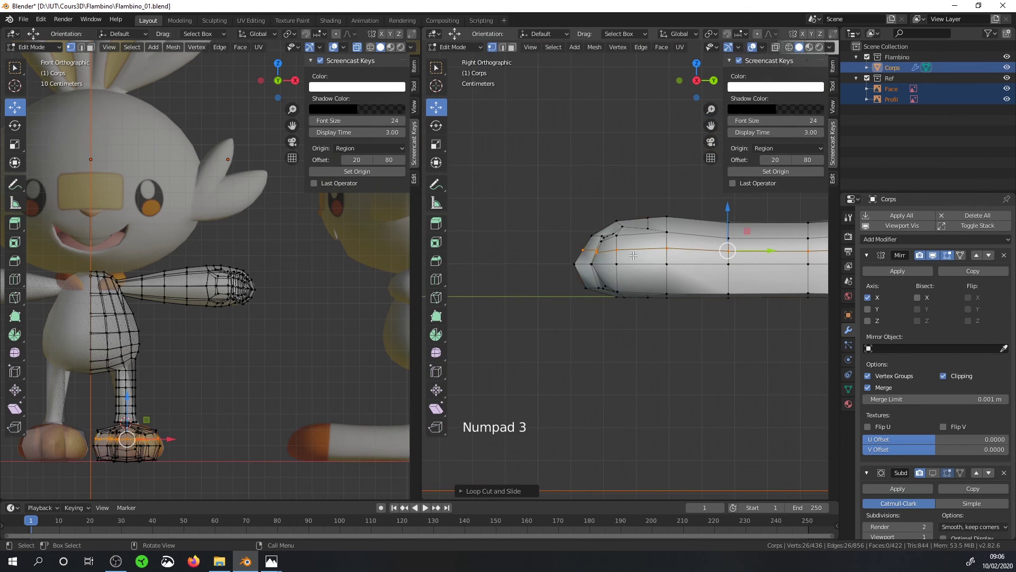
{"action": "key", "text": "z"}
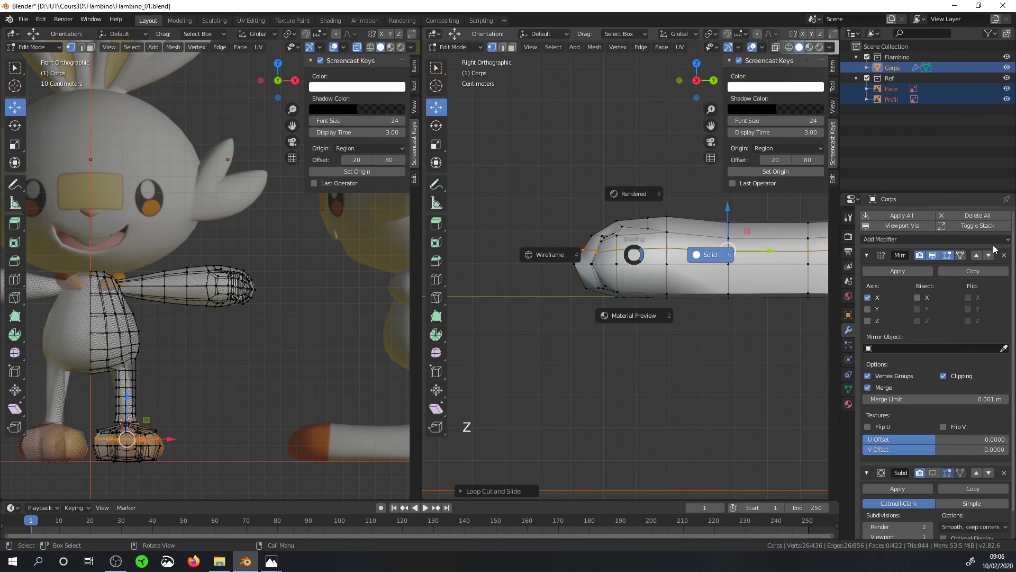
{"action": "left_click", "coordinate": [777, 49]}
{"action": "left_click", "coordinate": [777, 49]}
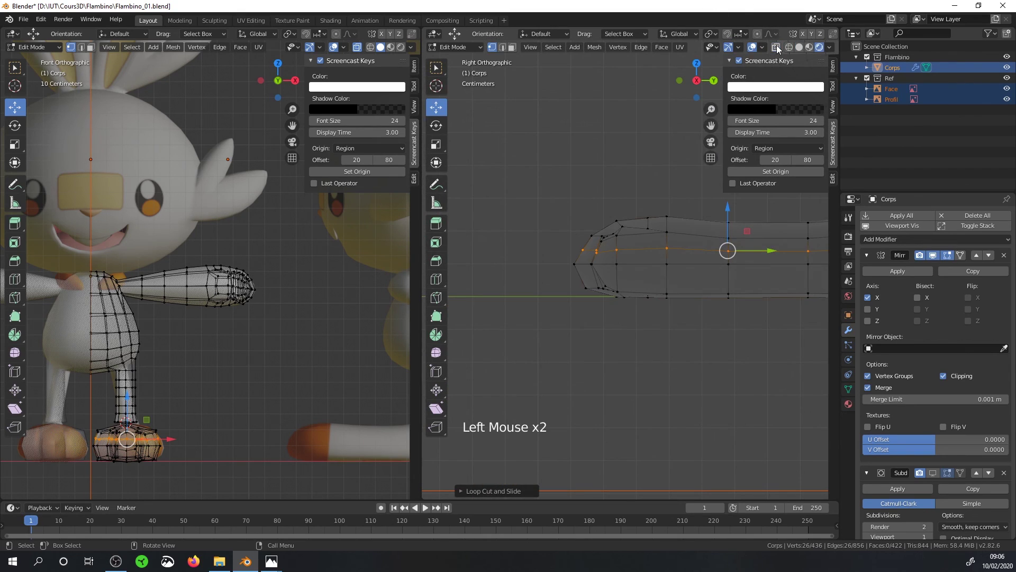
{"action": "left_click", "coordinate": [777, 48]}
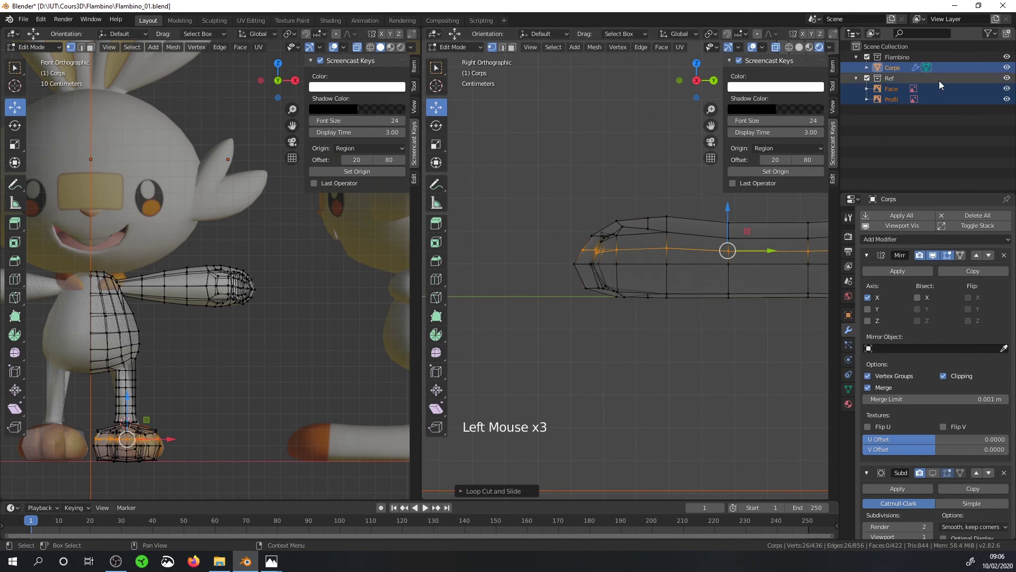
{"action": "left_click", "coordinate": [799, 47]}
{"action": "scroll", "coordinate": [576, 223], "scroll_direction": "up", "scroll_amount": 2}
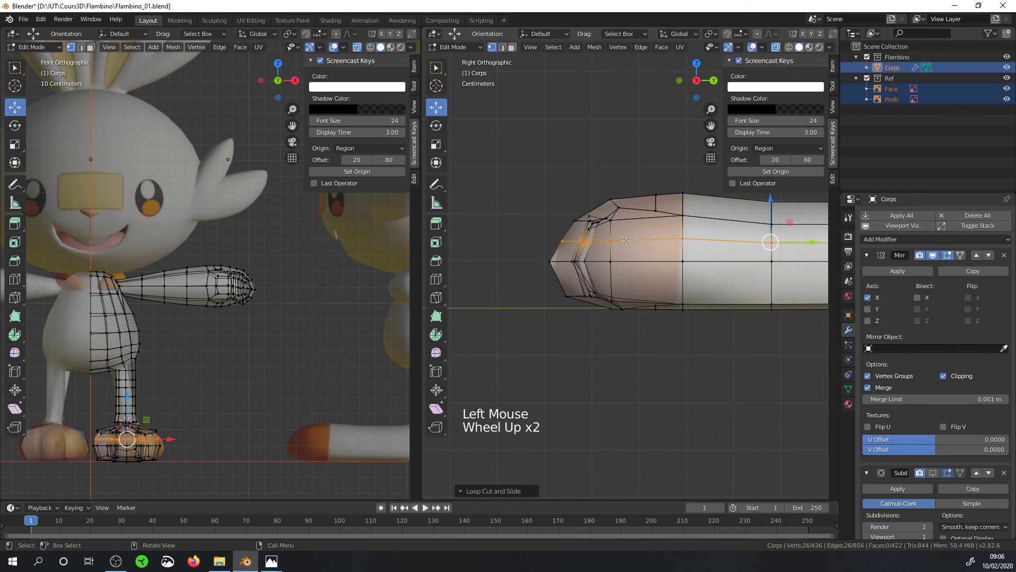
Box-select the middle row of vertices at the toe end and lower them slightly in side view.
{"action": "key", "text": "a"}
{"action": "key", "text": "a"}
{"action": "key", "text": "a"}
{"action": "key", "text": "b"}
{"action": "left_click_drag", "start_coordinate": [558, 233], "coordinate": [606, 219]}
{"action": "key", "text": "alt+a"}
{"action": "key", "text": "b"}
{"action": "left_click_drag", "start_coordinate": [520, 254], "coordinate": [638, 271]}
{"action": "left_click_drag", "start_coordinate": [599, 242], "coordinate": [604, 253]}
Box-select the vertex column behind the toes and move it slightly forward along Y to the reference's colour boundary.
{"action": "left_click", "coordinate": [681, 275], "text": "alt"}
{"action": "left_click_drag", "start_coordinate": [702, 255], "coordinate": [740, 257]}
{"action": "key", "text": "ctrl+z"}
{"action": "key", "text": "b"}
{"action": "left_click_drag", "start_coordinate": [723, 328], "coordinate": [667, 179]}
{"action": "left_click_drag", "start_coordinate": [715, 255], "coordinate": [710, 256]}
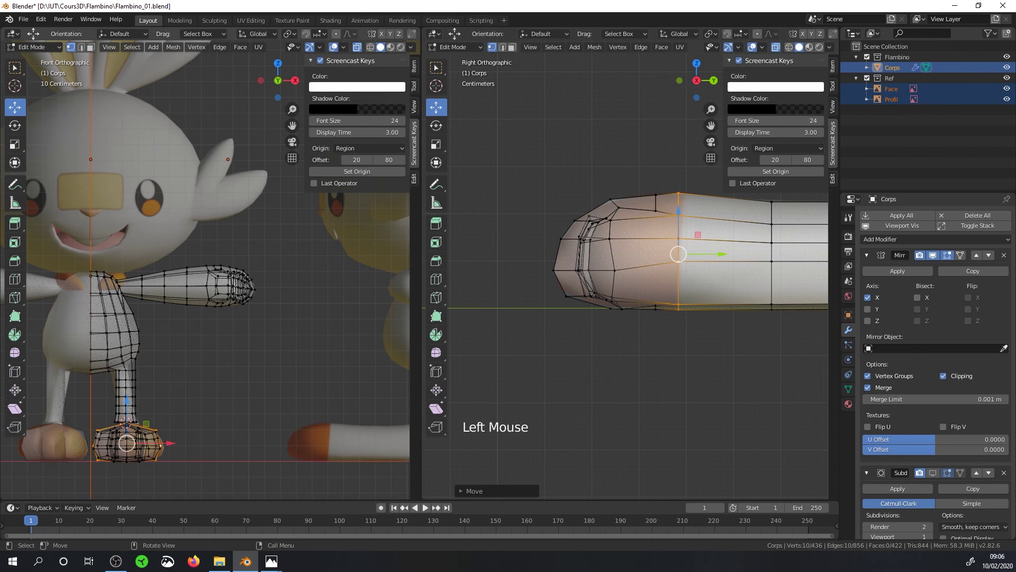
Switch to the Photos app and examine the sole of the raised foot in the character artwork.
{"action": "key", "text": "alt+Tab"}
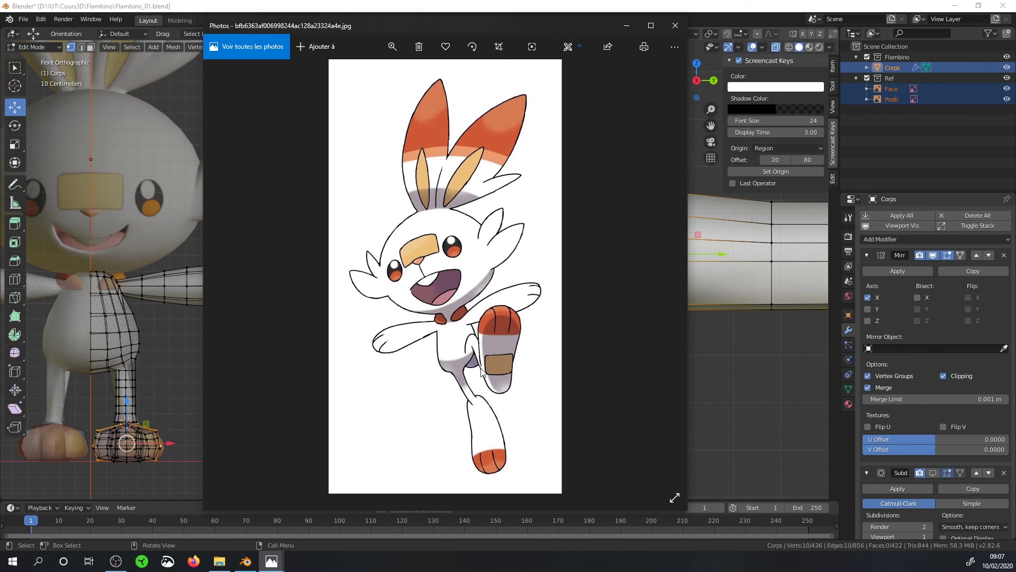
{"action": "scroll", "coordinate": [698, 337], "scroll_direction": "up", "scroll_amount": 1}
{"action": "scroll", "coordinate": [699, 337], "scroll_direction": "down", "scroll_amount": 3}
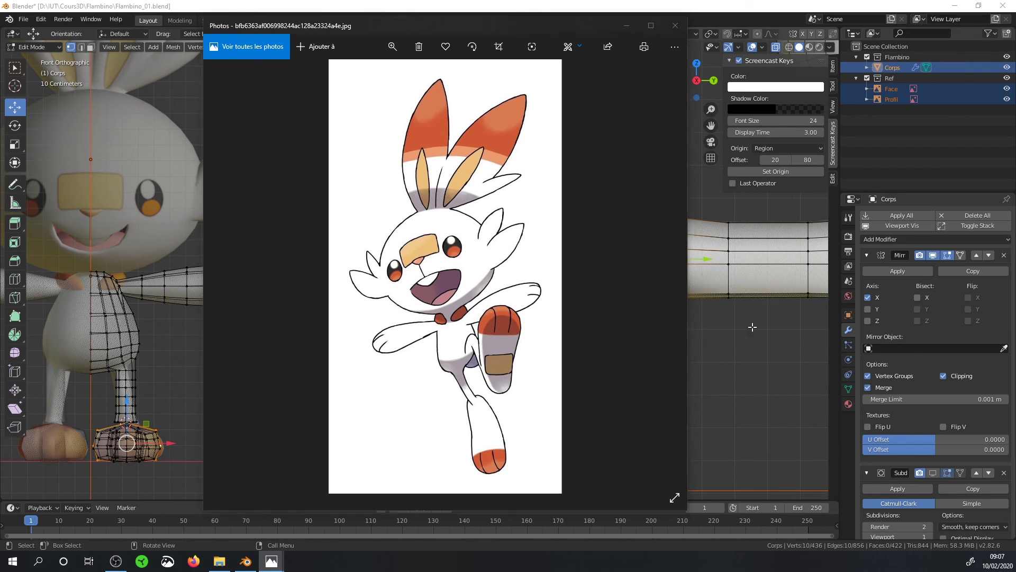
{"action": "middle_click", "coordinate": [698, 337]}
{"action": "scroll", "coordinate": [698, 338], "scroll_direction": "down", "scroll_amount": 3}
{"action": "middle_click_drag", "start_coordinate": [698, 337], "coordinate": [683, 339]}
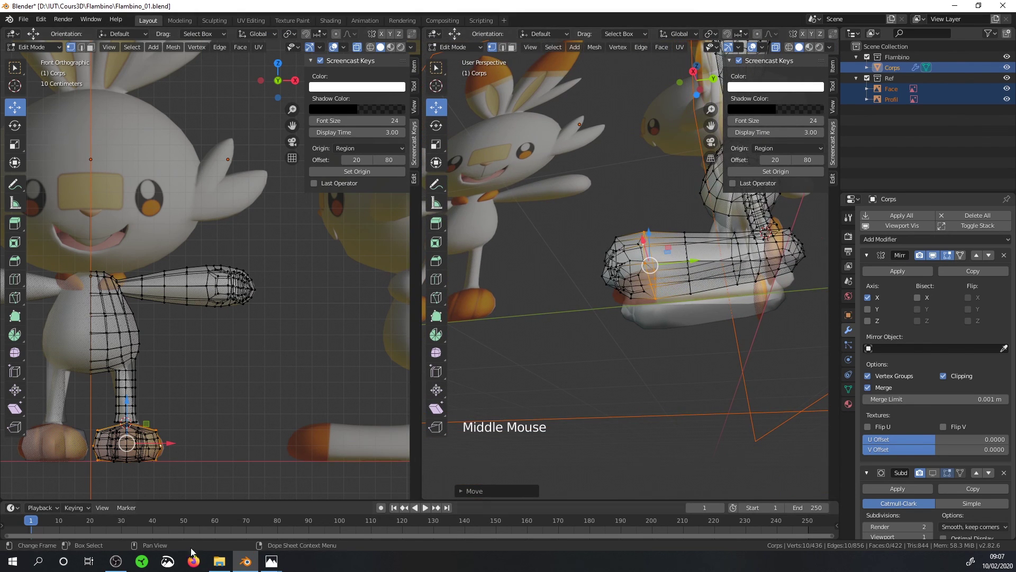
{"action": "mouse_move", "coordinate": [271, 561]}
{"action": "left_click", "coordinate": [316, 528]}
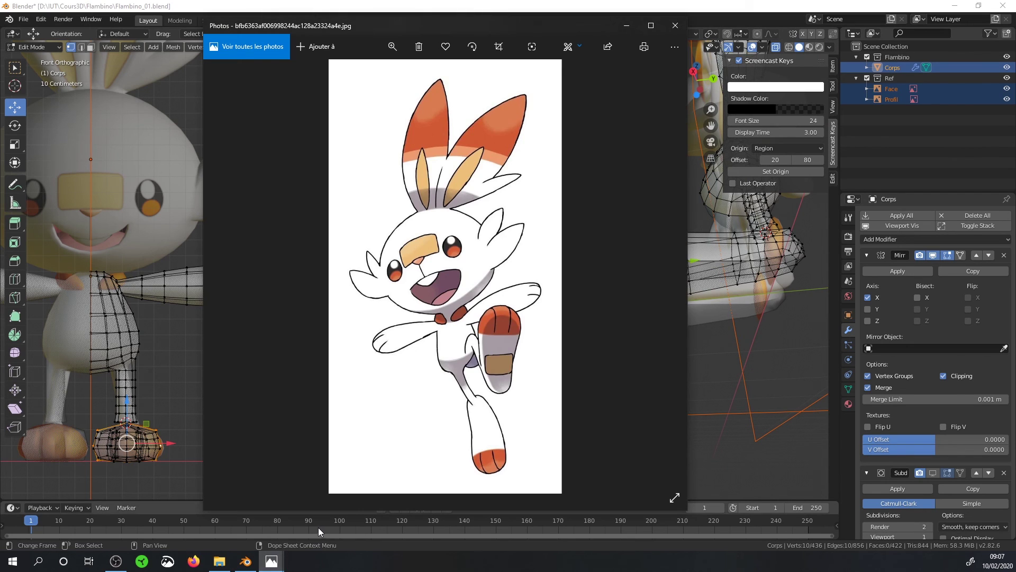
Turn off X-ray and add a centred loop cut across the foot, ahead of the ankle.
{"action": "middle_click_drag", "start_coordinate": [779, 286], "coordinate": [572, 225]}
{"action": "scroll", "coordinate": [741, 249], "scroll_direction": "up", "scroll_amount": 2}
{"action": "left_click", "coordinate": [776, 47]}
{"action": "middle_click_drag", "start_coordinate": [582, 238], "coordinate": [593, 288]}
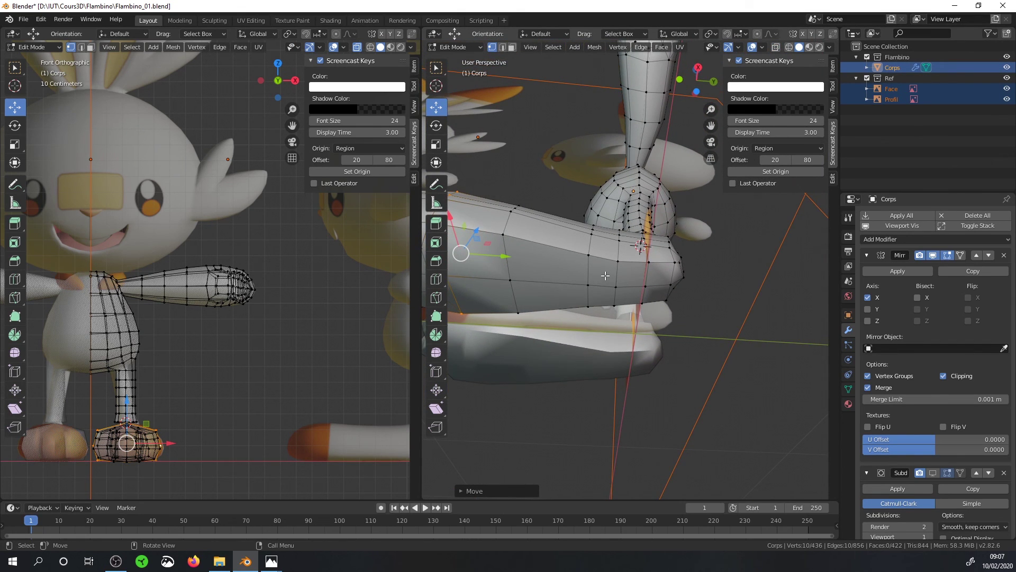
{"action": "middle_click_drag", "start_coordinate": [556, 272], "coordinate": [560, 269], "text": "ctrl"}
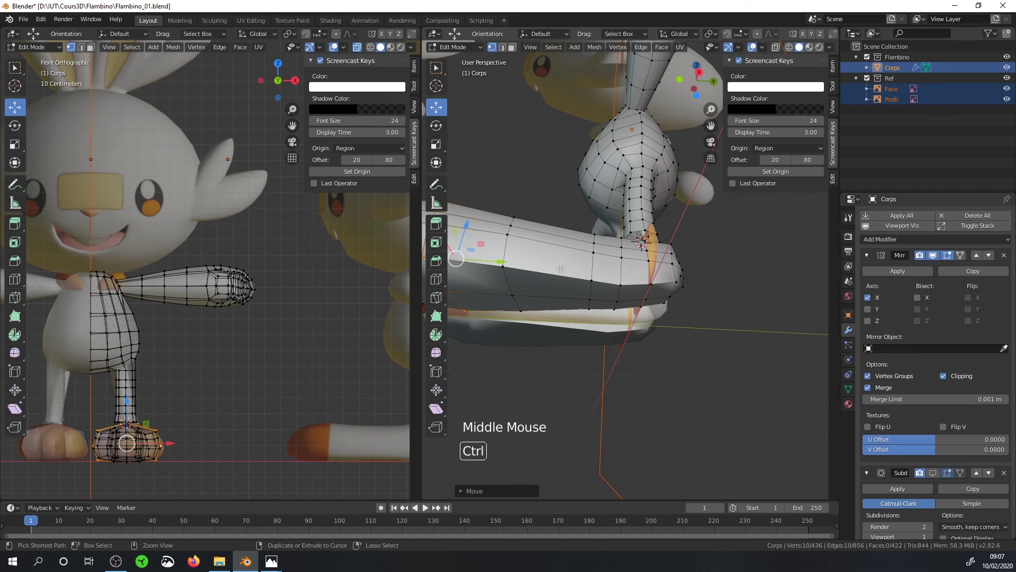
{"action": "key", "text": "ctrl+r"}
{"action": "left_click", "coordinate": [561, 269]}
{"action": "right_click", "coordinate": [560, 269]}
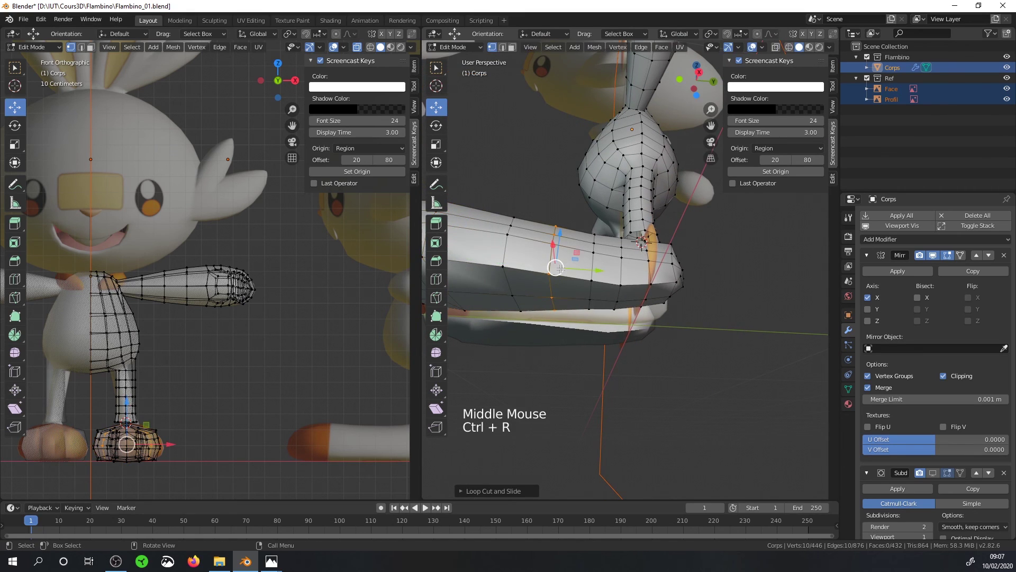
In side view with X-ray wireframe, box-select the upper vertices of the column ahead of the ankle and raise them slightly.
{"action": "key", "text": "KP_3"}
{"action": "scroll", "coordinate": [554, 289], "scroll_direction": "up", "scroll_amount": 2}
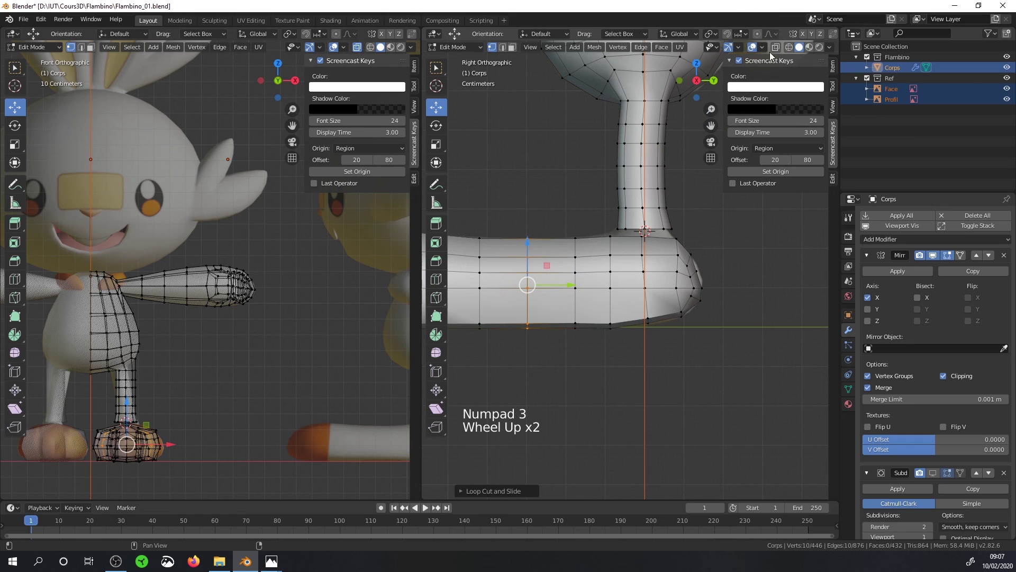
{"action": "left_click", "coordinate": [788, 47]}
{"action": "left_click", "coordinate": [789, 46]}
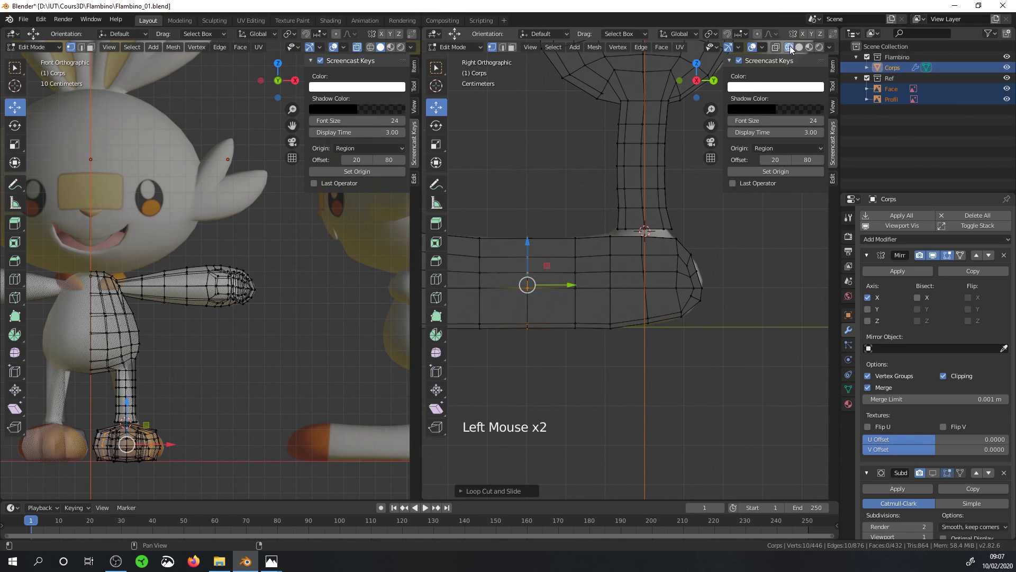
{"action": "left_click", "coordinate": [776, 47]}
{"action": "middle_click_drag", "start_coordinate": [533, 280], "coordinate": [606, 286], "text": "shift"}
{"action": "key", "text": "alt+a"}
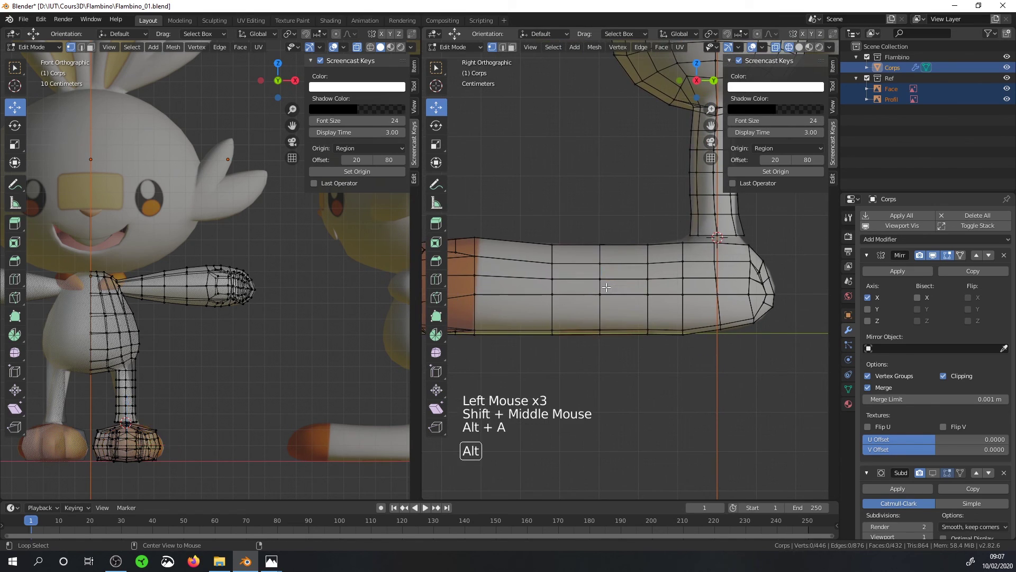
{"action": "key", "text": "b"}
{"action": "left_click_drag", "start_coordinate": [639, 228], "coordinate": [663, 292]}
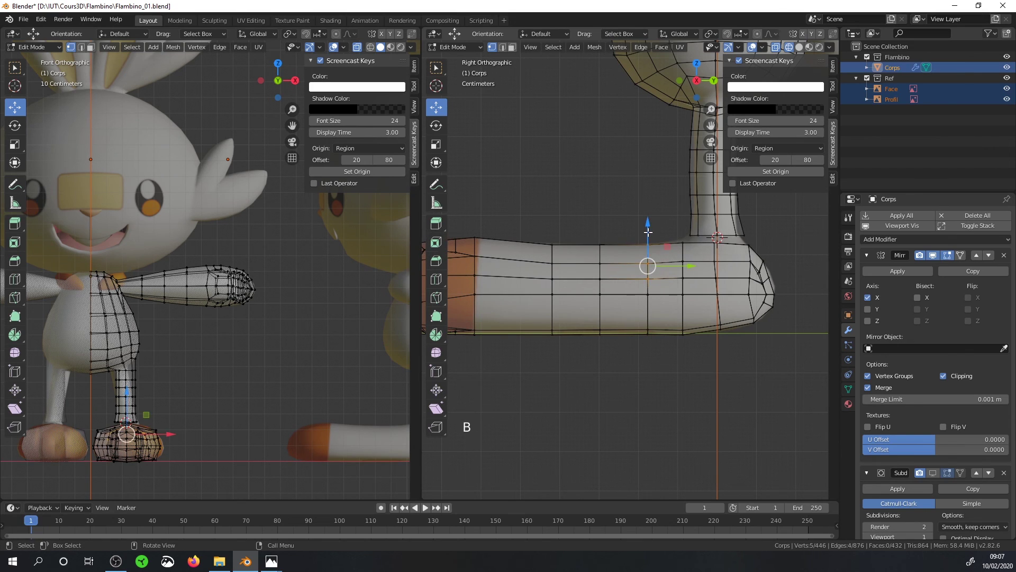
{"action": "left_click_drag", "start_coordinate": [648, 233], "coordinate": [649, 230]}
{"action": "key", "text": "alt+a"}
{"action": "key", "text": "b"}
{"action": "mouse_move", "coordinate": [539, 230]}
{"action": "left_mouse_down"}
{"action": "mouse_move", "coordinate": [565, 307]}
{"action": "mouse_move", "coordinate": [555, 231]}
{"action": "left_mouse_up"}
{"action": "key", "text": "alt+a"}
{"action": "key", "text": "b"}
{"action": "left_click_drag", "start_coordinate": [670, 233], "coordinate": [695, 344]}
{"action": "key", "text": "alt+a"}
{"action": "key", "text": "b"}
In solid shading and face select mode, select four faces on the sole near the heel and inset them about 0.03.
{"action": "scroll", "coordinate": [683, 333], "scroll_direction": "down", "scroll_amount": 2}
{"action": "middle_click_drag", "start_coordinate": [683, 334], "coordinate": [810, 24]}
{"action": "left_click", "coordinate": [799, 47]}
{"action": "scroll", "coordinate": [625, 265], "scroll_direction": "down", "scroll_amount": 2}
{"action": "middle_click_drag", "start_coordinate": [625, 265], "coordinate": [582, 222]}
{"action": "scroll", "coordinate": [582, 222], "scroll_direction": "up", "scroll_amount": 2}
{"action": "left_click", "coordinate": [512, 47]}
{"action": "left_click", "coordinate": [614, 237]}
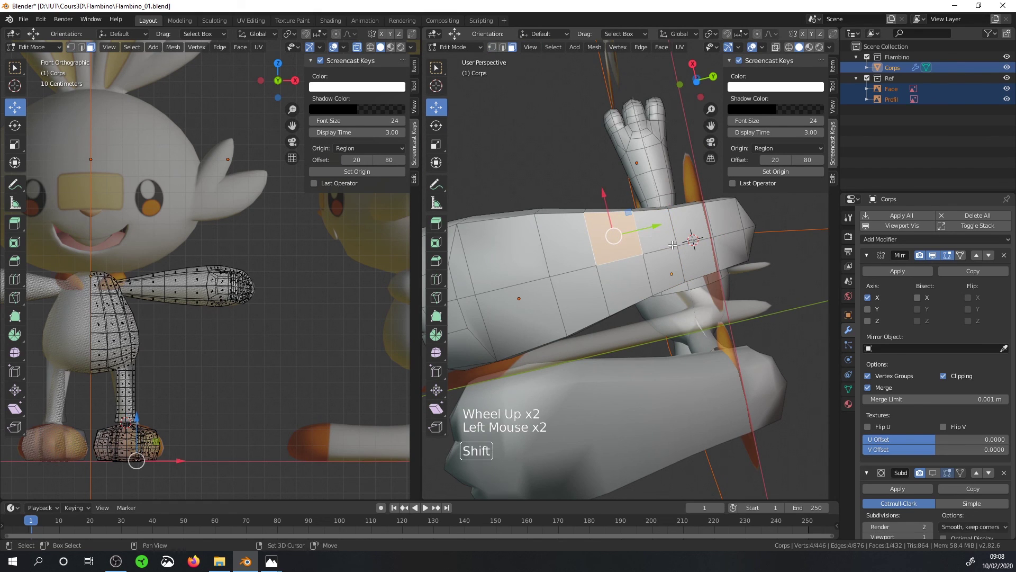
{"action": "left_click", "coordinate": [672, 245], "text": "shift"}
{"action": "left_click", "coordinate": [665, 278], "text": "shift"}
{"action": "left_click", "coordinate": [622, 286], "text": "shift"}
{"action": "middle_click_drag", "start_coordinate": [622, 286], "coordinate": [667, 247]}
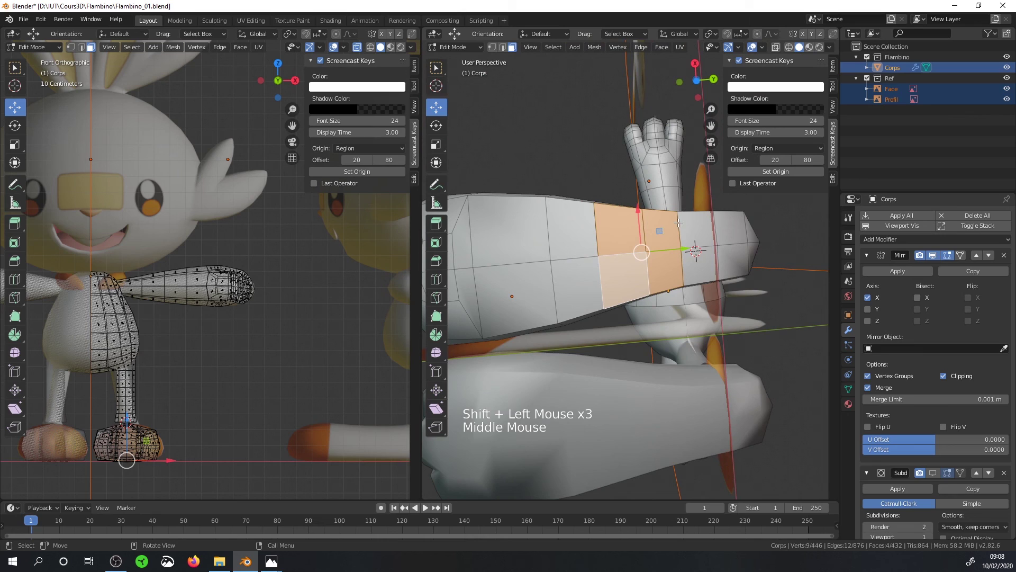
{"action": "key", "text": "i"}
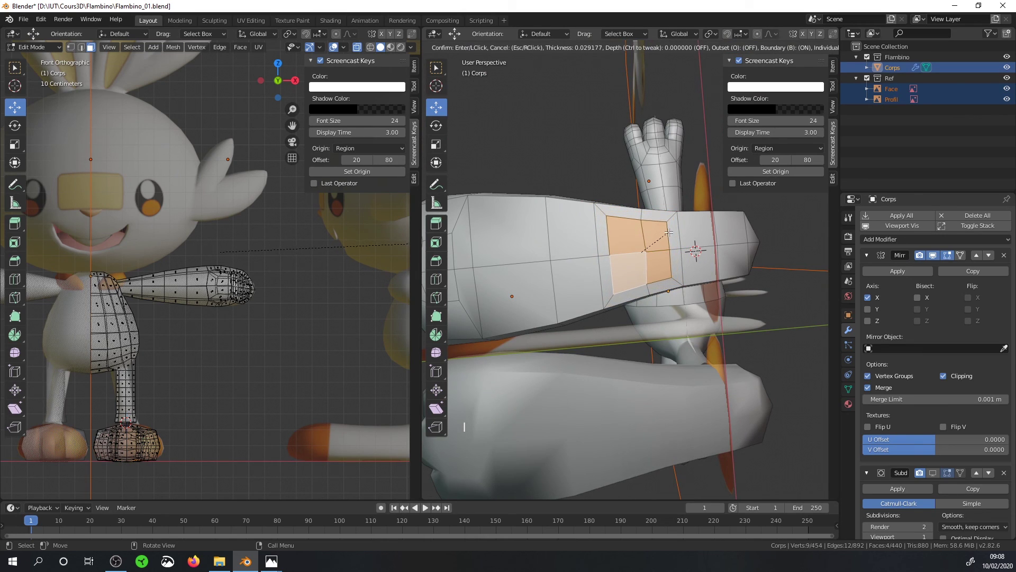
{"action": "left_click", "coordinate": [669, 232]}
In edge select mode, straighten the inset's two outer side edges by scaling them to 0 along X.
{"action": "left_click", "coordinate": [500, 48]}
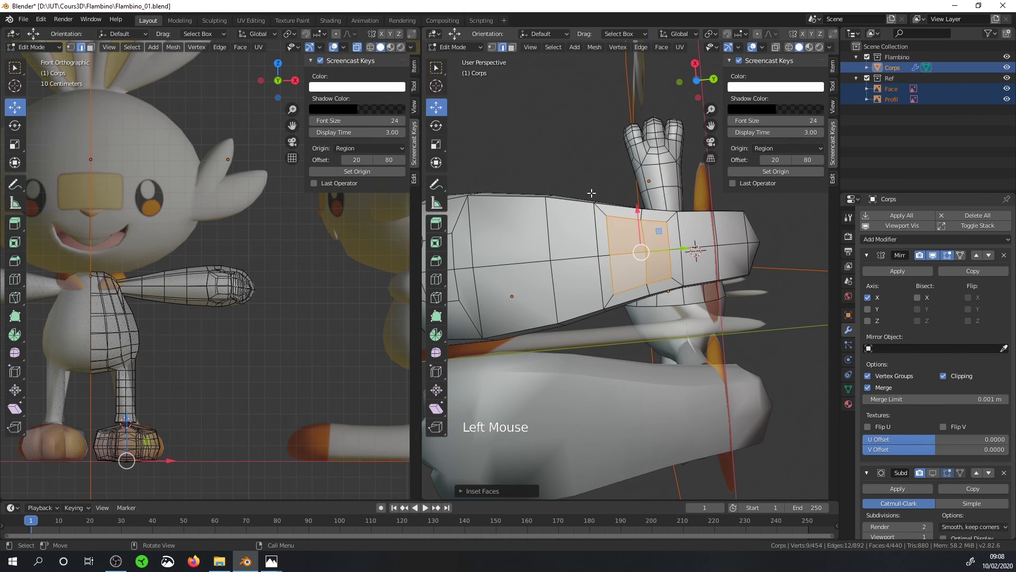
{"action": "double_click", "coordinate": [621, 218]}
{"action": "left_click", "coordinate": [656, 207], "text": "shift"}
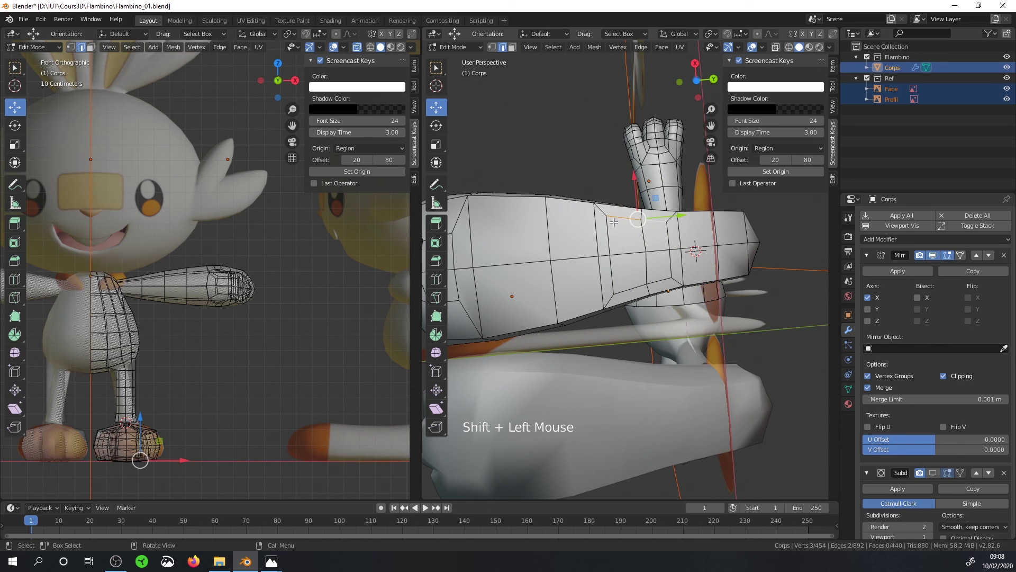
{"action": "key", "text": "s"}
{"action": "key", "text": "x"}
{"action": "key", "text": "0"}
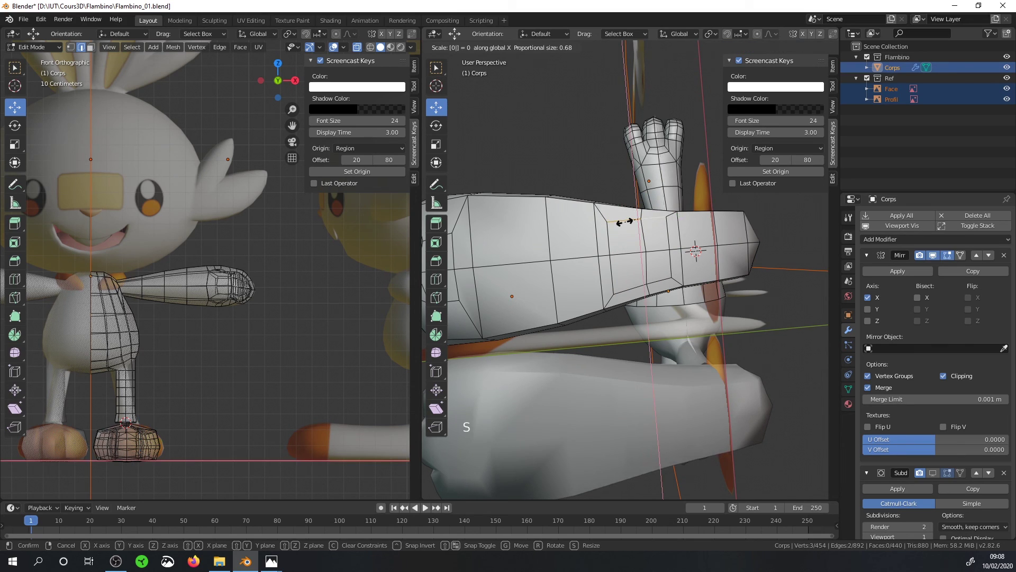
{"action": "left_click", "coordinate": [624, 223]}
Select the two edges on the inner side of the sole inset and flatten them along X.
{"action": "left_click", "coordinate": [633, 287]}
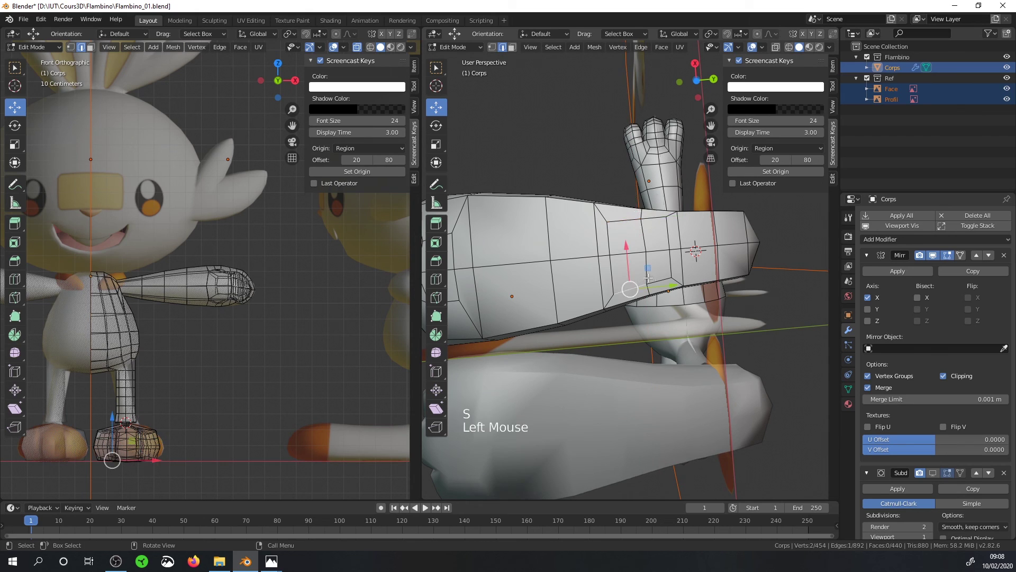
{"action": "left_click", "coordinate": [670, 274], "text": "shift"}
{"action": "key", "text": "s"}
{"action": "key", "text": "x"}
{"action": "left_click", "coordinate": [675, 275]}
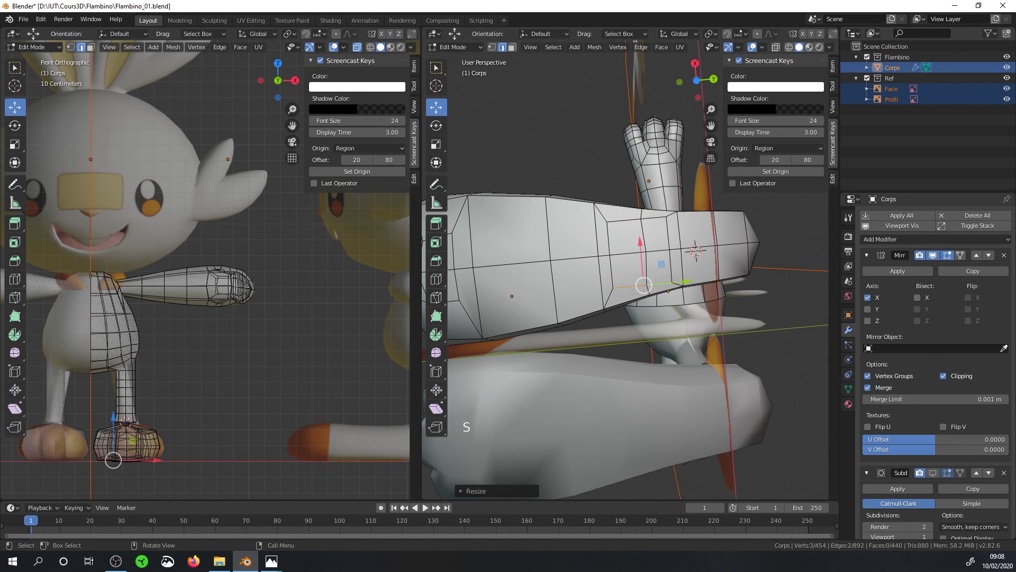
Check the sole patch in the reference artwork, then shift the inset's two middle cross edges slightly toward the toes.
{"action": "mouse_move", "coordinate": [271, 561]}
{"action": "left_click", "coordinate": [319, 523]}
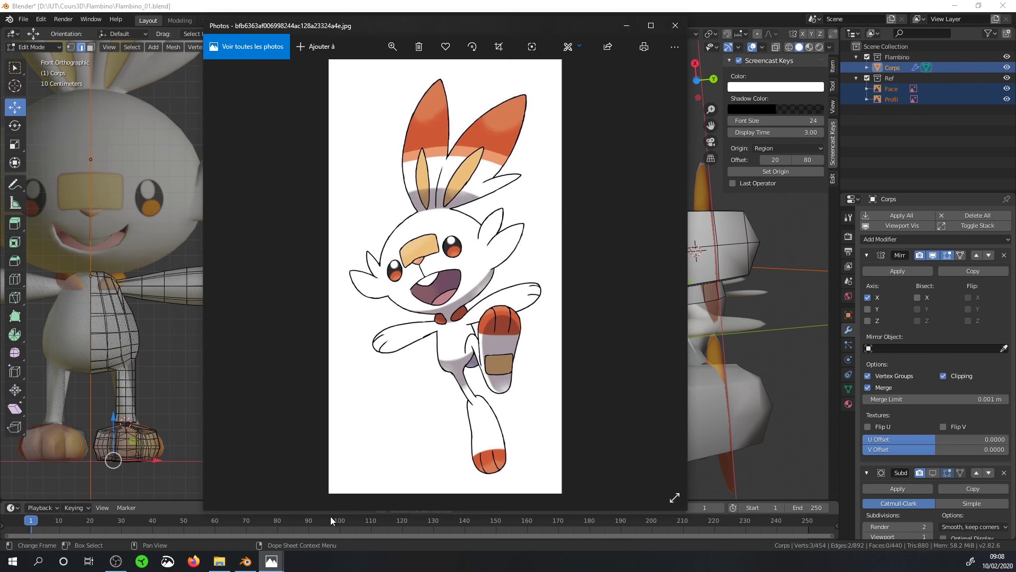
{"action": "middle_click_drag", "start_coordinate": [785, 309], "coordinate": [781, 322]}
{"action": "left_click", "coordinate": [647, 249]}
{"action": "left_click", "coordinate": [646, 283], "text": "shift"}
{"action": "left_click_drag", "start_coordinate": [682, 265], "coordinate": [678, 264]}
In face select mode, select the four inner faces of the sole patch and scale them along Y.
{"action": "left_click", "coordinate": [512, 47]}
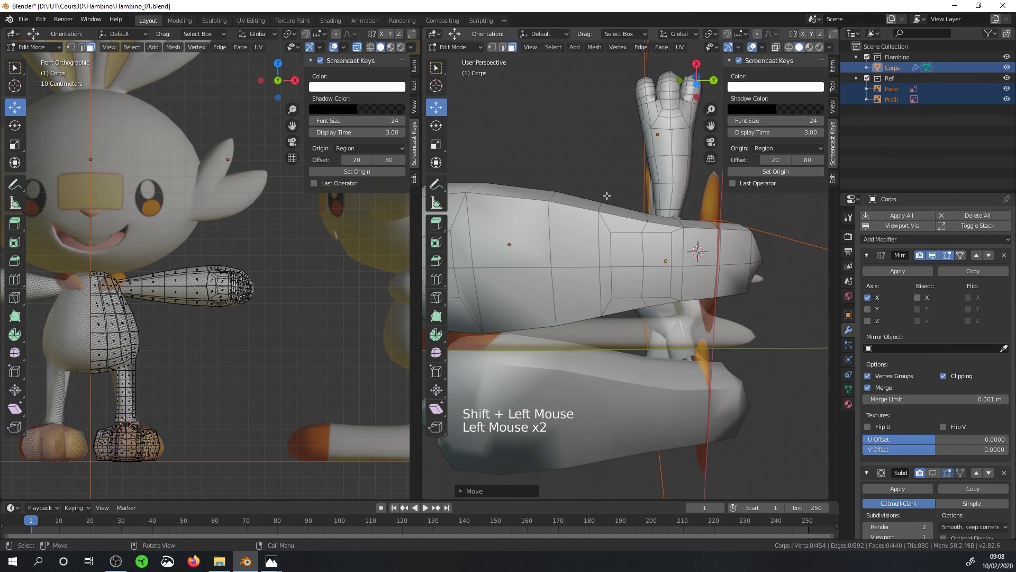
{"action": "left_click", "coordinate": [628, 249]}
{"action": "left_click", "coordinate": [628, 281], "text": "shift"}
{"action": "left_click", "coordinate": [655, 283], "text": "shift"}
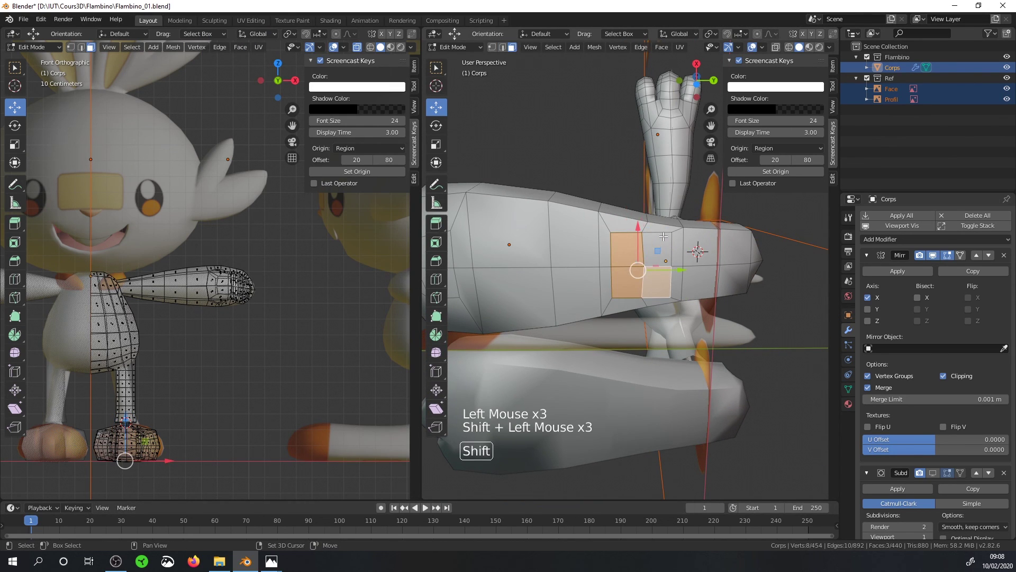
{"action": "left_click", "coordinate": [663, 237], "text": "shift"}
{"action": "key", "text": "s"}
{"action": "key", "text": "y"}
{"action": "left_click", "coordinate": [697, 254]}
Extrude the four patch faces slightly out of the sole and preview the foot with viewport subdivision.
{"action": "middle_click_drag", "start_coordinate": [697, 254], "coordinate": [656, 344]}
{"action": "scroll", "coordinate": [715, 259], "scroll_direction": "up", "scroll_amount": 3}
{"action": "key", "text": "e"}
{"action": "left_click", "coordinate": [678, 279]}
{"action": "left_click_drag", "start_coordinate": [647, 294], "coordinate": [645, 301]}
{"action": "key", "text": "Tab"}
{"action": "middle_click_drag", "start_coordinate": [648, 315], "coordinate": [690, 323]}
{"action": "left_click", "coordinate": [933, 473]}
{"action": "key", "text": "Tab"}
{"action": "scroll", "coordinate": [680, 321], "scroll_direction": "up", "scroll_amount": 1}
{"action": "left_click", "coordinate": [934, 472]}
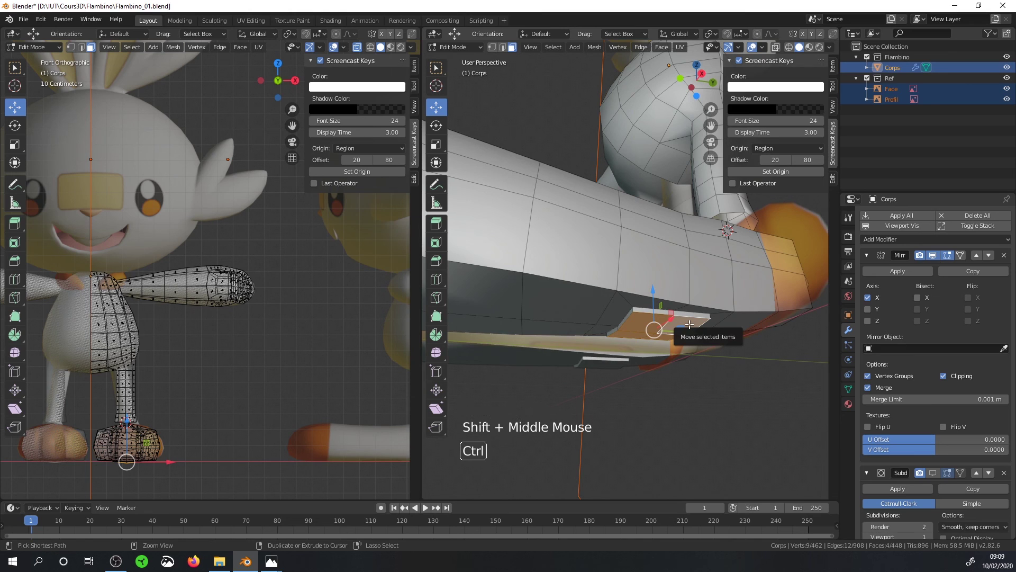
Grow the selection to include the raised patch's side faces and nudge the whole patch slightly.
{"action": "scroll", "coordinate": [623, 326], "scroll_direction": "up", "scroll_amount": 2}
{"action": "middle_click_drag", "start_coordinate": [624, 326], "coordinate": [673, 297]}
{"action": "scroll", "coordinate": [673, 297], "scroll_direction": "down", "scroll_amount": 1}
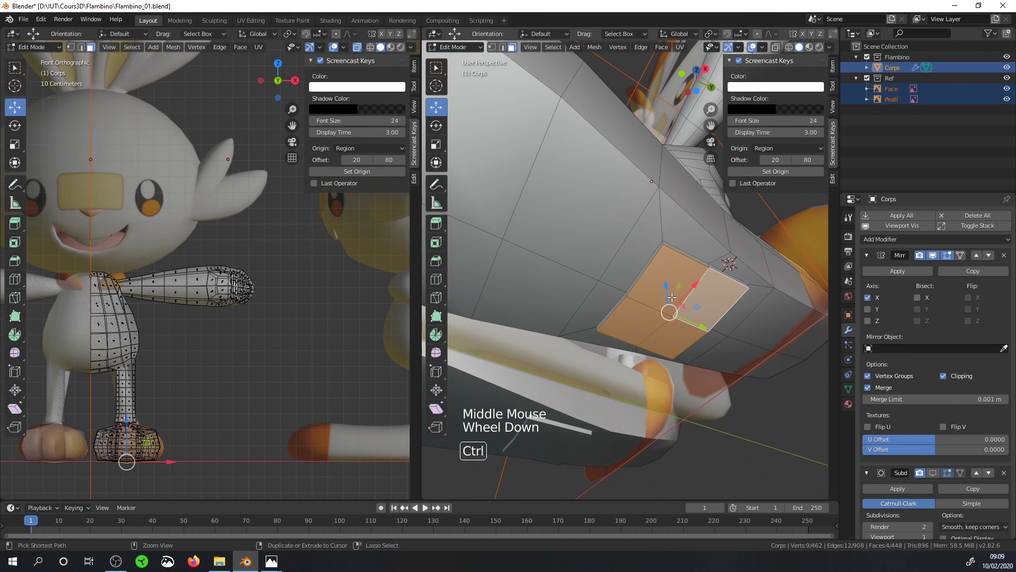
{"action": "key", "text": "ctrl+KP_Add"}
{"action": "middle_click_drag", "start_coordinate": [664, 286], "coordinate": [646, 311]}
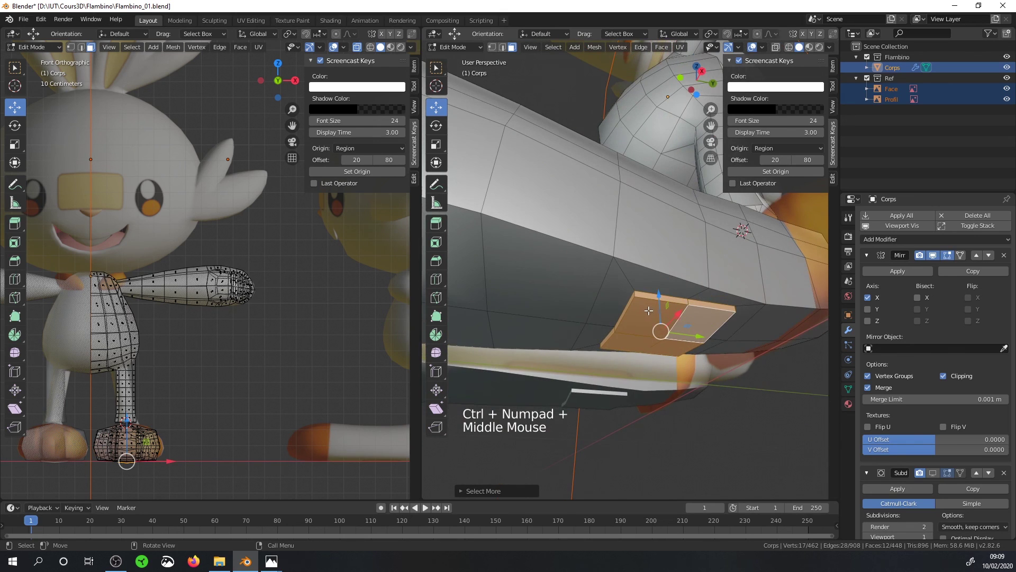
{"action": "key", "text": "KP_3"}
{"action": "left_click_drag", "start_coordinate": [645, 316], "coordinate": [651, 313]}
{"action": "middle_click_drag", "start_coordinate": [673, 351], "coordinate": [530, 159]}
{"action": "scroll", "coordinate": [641, 339], "scroll_direction": "down", "scroll_amount": 2}
In edge select mode, select edges around the lower border of the foot and raise them slightly.
{"action": "left_click", "coordinate": [501, 47]}
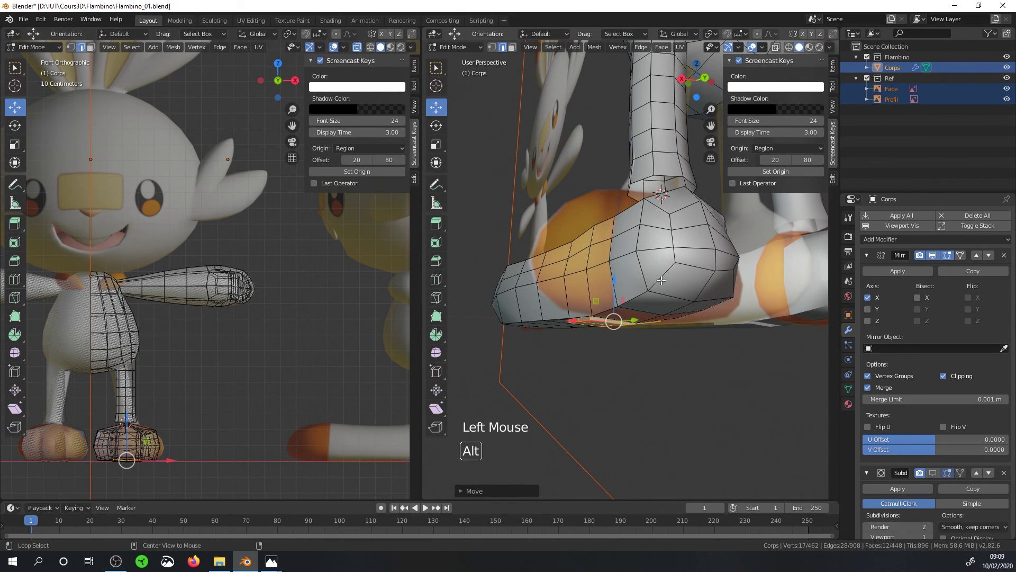
{"action": "left_click", "coordinate": [634, 296], "text": "alt"}
{"action": "left_click", "coordinate": [564, 312], "text": "alt+shift"}
{"action": "middle_click_drag", "start_coordinate": [563, 313], "coordinate": [648, 325]}
{"action": "left_click", "coordinate": [598, 270], "text": "alt+shift"}
{"action": "left_click", "coordinate": [598, 291], "text": "alt+shift"}
{"action": "left_click", "coordinate": [609, 297], "text": "alt+shift"}
{"action": "left_click", "coordinate": [630, 302], "text": "alt+shift"}
{"action": "middle_click_drag", "start_coordinate": [648, 325], "coordinate": [508, 331], "text": "shift"}
{"action": "left_click", "coordinate": [627, 341], "text": "shift"}
{"action": "middle_click_drag", "start_coordinate": [627, 341], "coordinate": [455, 366]}
{"action": "left_click", "coordinate": [508, 304], "text": "shift"}
{"action": "middle_click_drag", "start_coordinate": [577, 305], "coordinate": [508, 313], "text": "shift"}
{"action": "left_click_drag", "start_coordinate": [638, 292], "coordinate": [637, 287]}
In Object Mode, shade the body smooth and set its Auto Smooth angle to 78.4°.
{"action": "scroll", "coordinate": [638, 285], "scroll_direction": "down", "scroll_amount": 2}
{"action": "middle_click_drag", "start_coordinate": [638, 286], "coordinate": [624, 312]}
{"action": "key", "text": "Tab"}
{"action": "middle_click_drag", "start_coordinate": [624, 313], "coordinate": [695, 299]}
{"action": "right_click", "coordinate": [591, 313]}
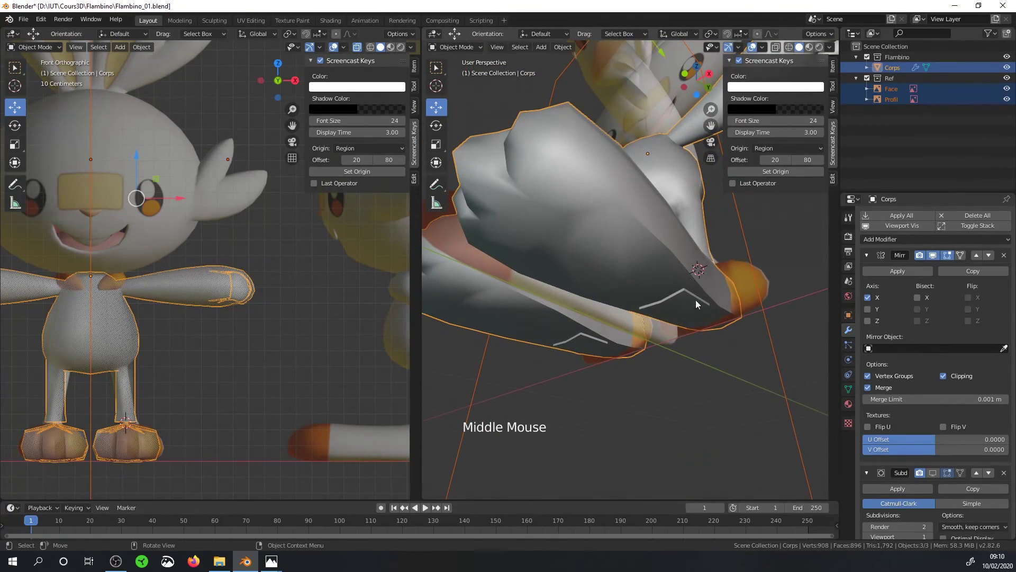
{"action": "left_click", "coordinate": [849, 389]}
{"action": "left_click_drag", "start_coordinate": [950, 425], "coordinate": [985, 425]}
{"action": "middle_click_drag", "start_coordinate": [720, 339], "coordinate": [752, 339]}
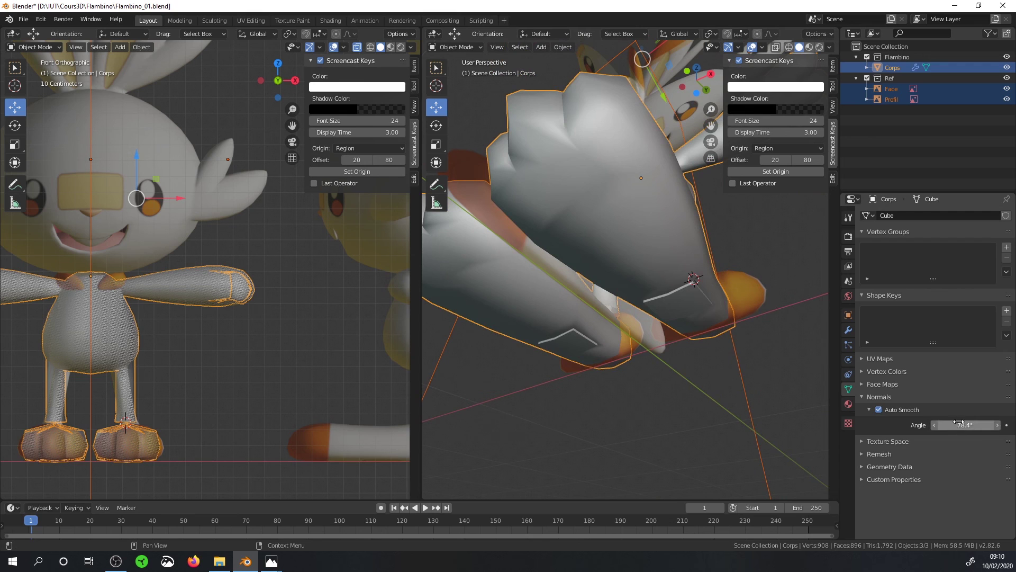
{"action": "middle_click_drag", "start_coordinate": [602, 227], "coordinate": [681, 240]}
{"action": "scroll", "coordinate": [736, 266], "scroll_direction": "down", "scroll_amount": 1}
Select ten faces on the sole just behind the toes, try to relax them with the Smooth tool, and check the foot in Object Mode.
{"action": "key", "text": "Tab"}
{"action": "middle_click_drag", "start_coordinate": [737, 266], "coordinate": [587, 275]}
{"action": "scroll", "coordinate": [708, 262], "scroll_direction": "up", "scroll_amount": 1}
{"action": "middle_click_drag", "start_coordinate": [587, 276], "coordinate": [527, 156]}
{"action": "left_click", "coordinate": [512, 47]}
{"action": "left_click", "coordinate": [612, 272]}
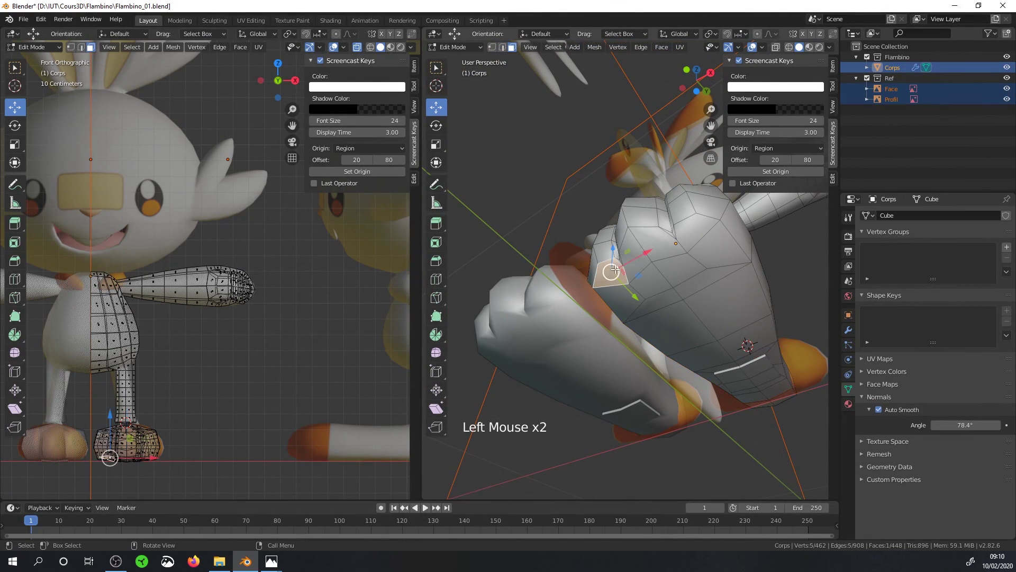
{"action": "left_click", "coordinate": [651, 246], "text": "shift"}
{"action": "left_click", "coordinate": [668, 235], "text": "shift"}
{"action": "left_click", "coordinate": [714, 238], "text": "shift"}
{"action": "left_click", "coordinate": [698, 283], "text": "shift"}
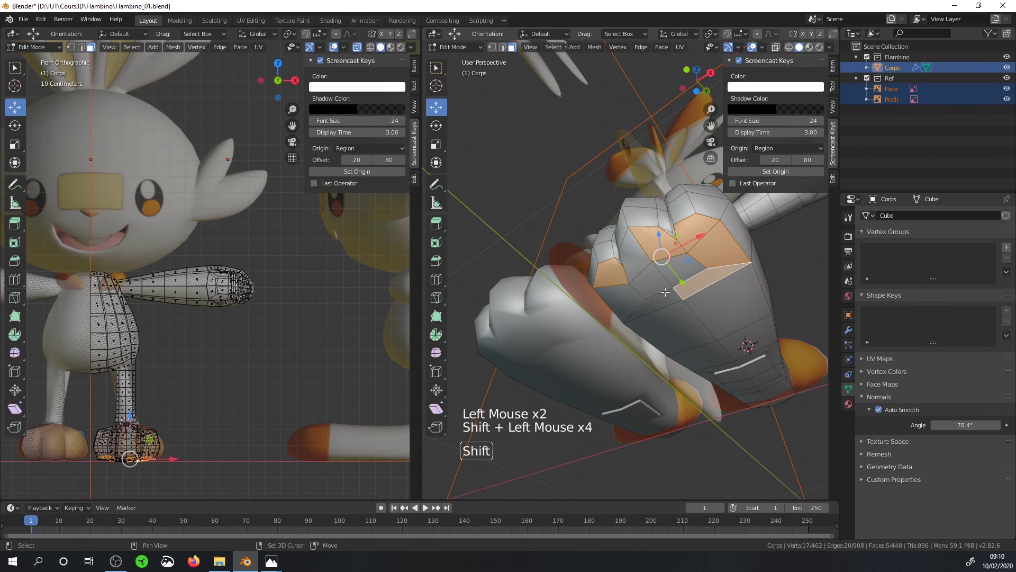
{"action": "left_click", "coordinate": [650, 300], "text": "shift"}
{"action": "left_click", "coordinate": [635, 307], "text": "shift"}
{"action": "left_click", "coordinate": [641, 290], "text": "shift"}
{"action": "left_click", "coordinate": [635, 254], "text": "shift"}
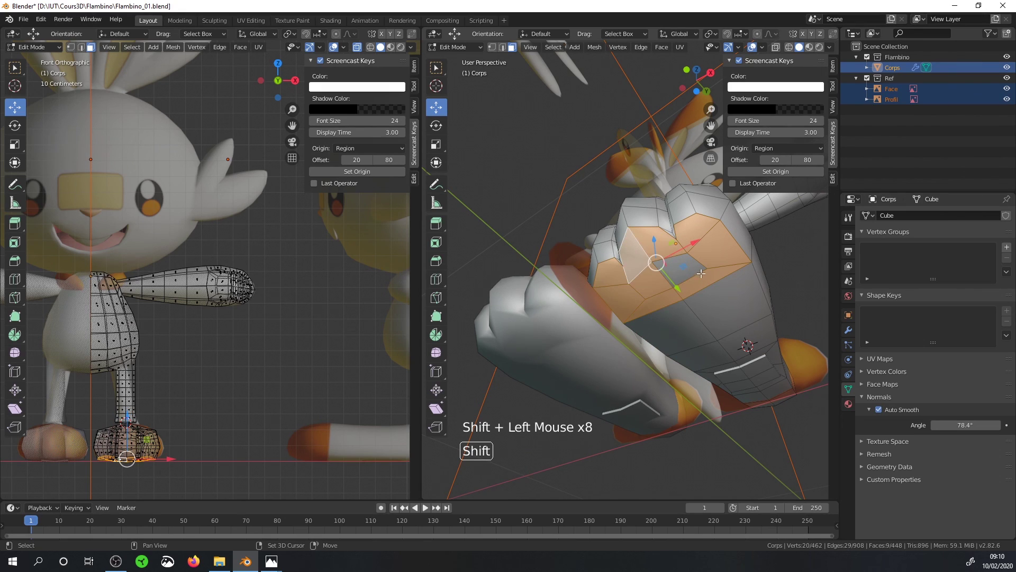
{"action": "left_click", "coordinate": [702, 274], "text": "shift"}
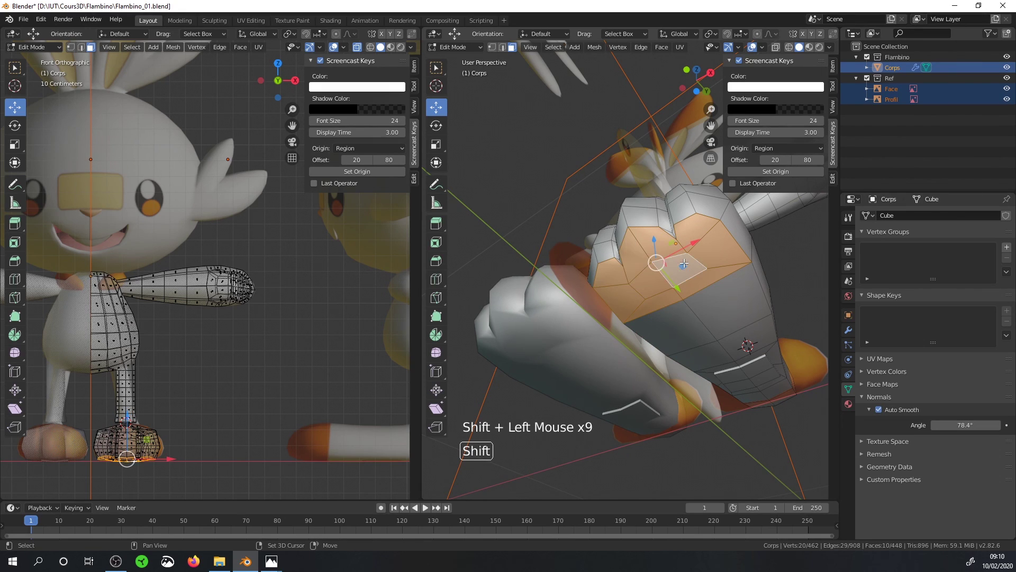
{"action": "left_click", "coordinate": [437, 355]}
{"action": "left_click", "coordinate": [658, 298]}
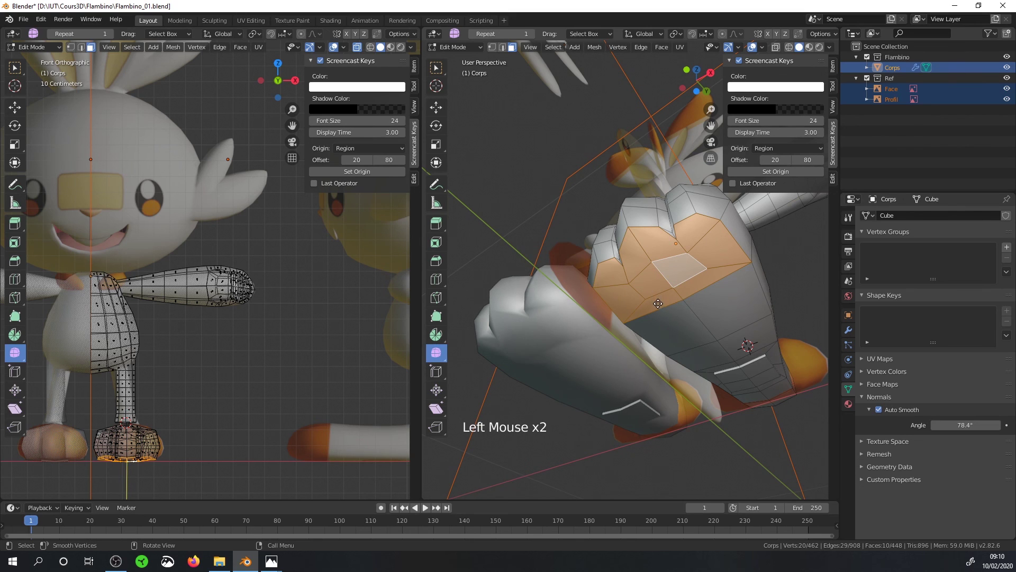
{"action": "key", "text": "s"}
{"action": "key", "text": "Tab"}
{"action": "scroll", "coordinate": [694, 307], "scroll_direction": "down", "scroll_amount": 1}
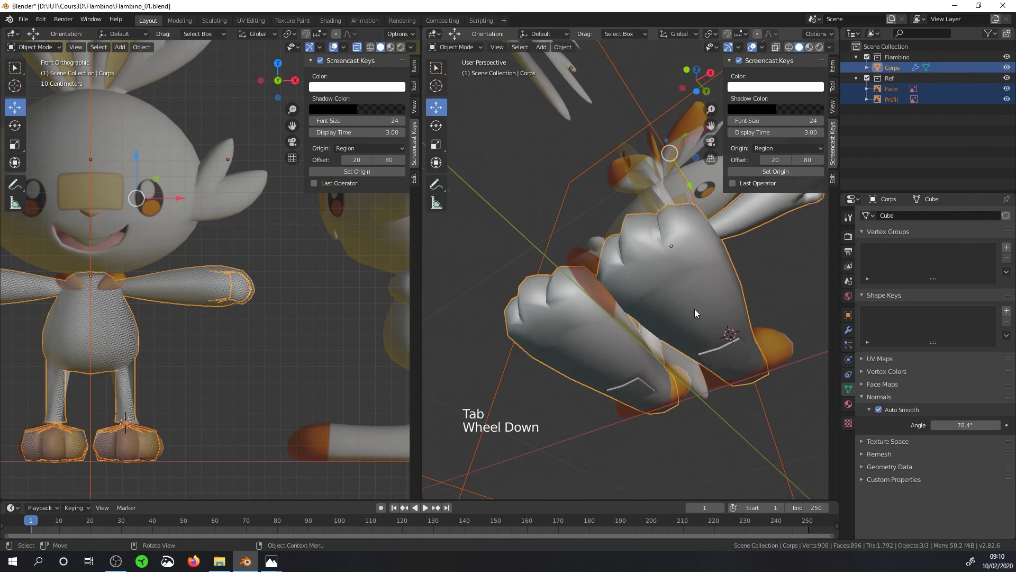
{"action": "middle_click_drag", "start_coordinate": [694, 307], "coordinate": [640, 358]}
{"action": "scroll", "coordinate": [697, 393], "scroll_direction": "up", "scroll_amount": 2}
{"action": "middle_click_drag", "start_coordinate": [696, 394], "coordinate": [704, 373], "text": "shift"}
In edge select mode, select the three lower edges in the crease between the middle and outer toes and move them slightly.
{"action": "key", "text": "Tab"}
{"action": "mouse_move", "coordinate": [704, 373]}
{"action": "middle_mouse_down"}
{"action": "mouse_move", "coordinate": [708, 358]}
{"action": "mouse_move", "coordinate": [721, 379]}
{"action": "middle_mouse_up"}
{"action": "scroll", "coordinate": [721, 379], "scroll_direction": "up", "scroll_amount": 2}
{"action": "middle_click_drag", "start_coordinate": [721, 378], "coordinate": [700, 365], "text": "shift"}
{"action": "middle_click_drag", "start_coordinate": [700, 366], "coordinate": [685, 344]}
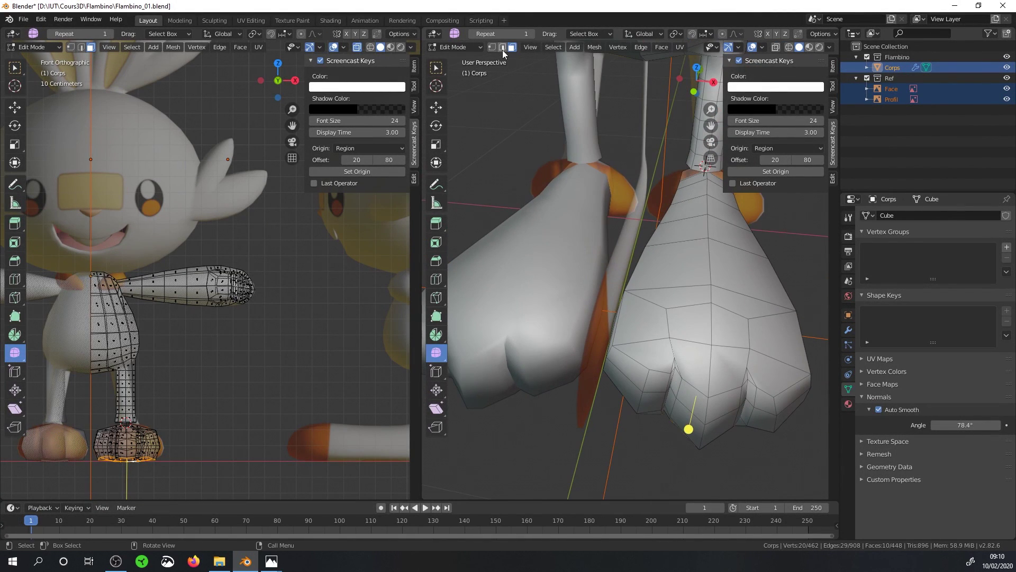
{"action": "left_click", "coordinate": [502, 47]}
{"action": "middle_click_drag", "start_coordinate": [684, 390], "coordinate": [721, 362]}
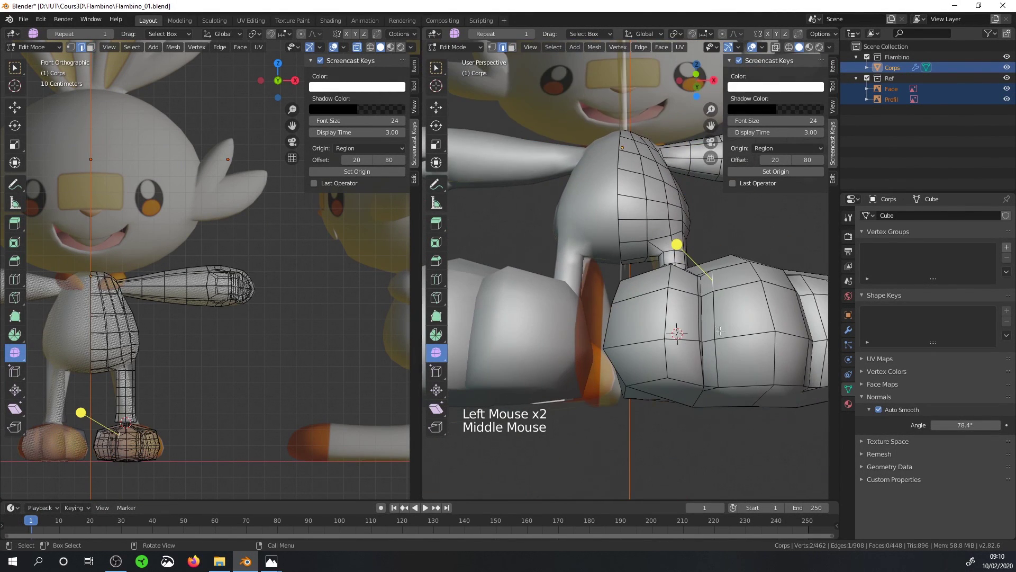
{"action": "left_click", "coordinate": [721, 362], "text": "ctrl"}
{"action": "left_click", "coordinate": [436, 106]}
{"action": "middle_click_drag", "start_coordinate": [582, 254], "coordinate": [659, 239]}
{"action": "left_click", "coordinate": [609, 243]}
{"action": "left_click", "coordinate": [660, 254]}
{"action": "left_click", "coordinate": [674, 358], "text": "ctrl"}
{"action": "left_click_drag", "start_coordinate": [656, 215], "coordinate": [662, 235]}
{"action": "scroll", "coordinate": [662, 238], "scroll_direction": "down", "scroll_amount": 2}
{"action": "middle_click_drag", "start_coordinate": [662, 238], "coordinate": [566, 370]}
{"action": "scroll", "coordinate": [664, 285], "scroll_direction": "up", "scroll_amount": 2}
{"action": "key", "text": "ctrl+r"}
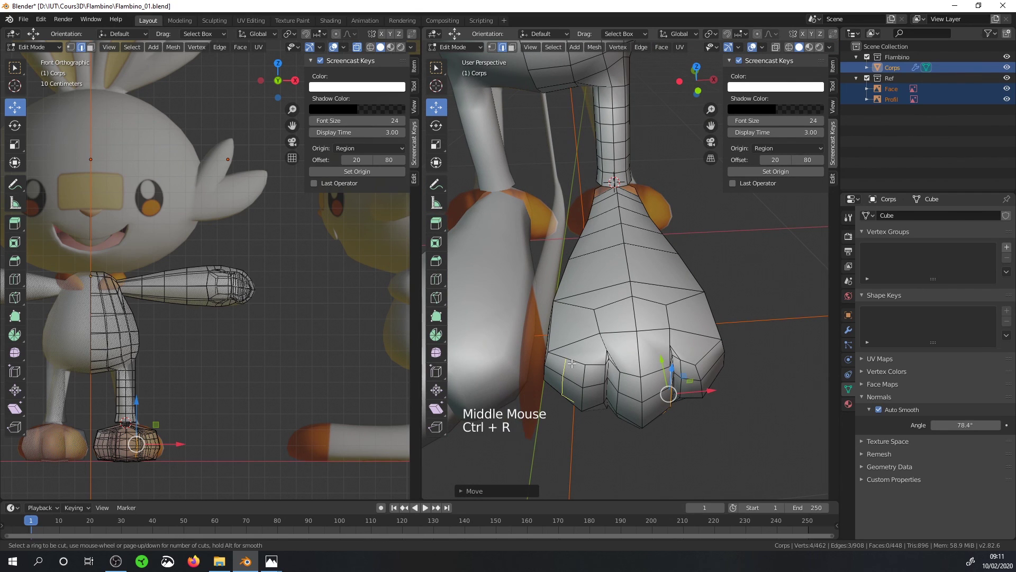
{"action": "scroll", "coordinate": [617, 380], "scroll_direction": "up", "scroll_amount": 3}
{"action": "middle_click_drag", "start_coordinate": [617, 380], "coordinate": [619, 373], "text": "shift"}
{"action": "middle_click_drag", "start_coordinate": [619, 373], "coordinate": [620, 350]}
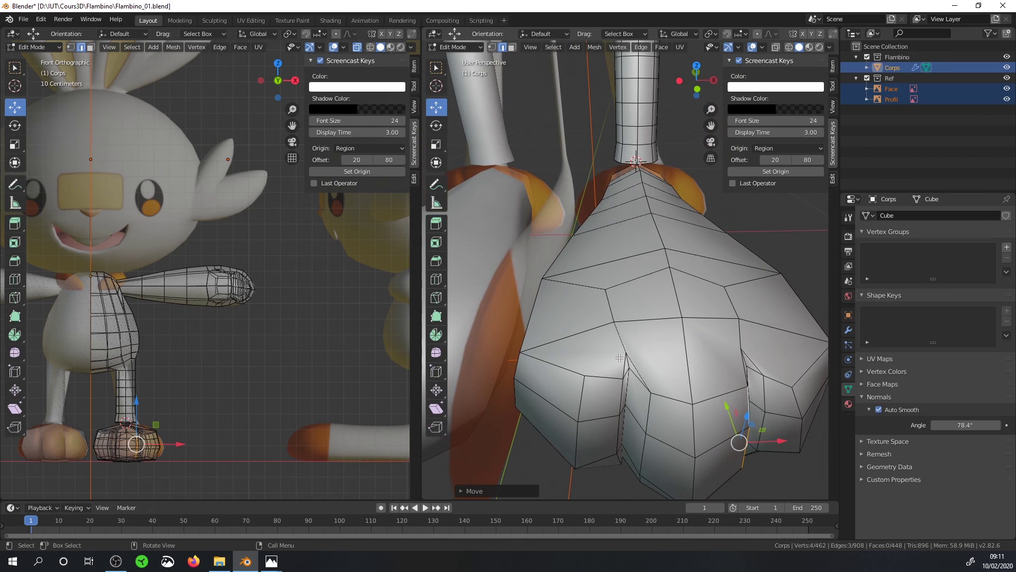
Check the five-sided faces behind the toes, then knife-cut above the inner toe from the foot's inner edge to the toe crease.
{"action": "left_click", "coordinate": [512, 48]}
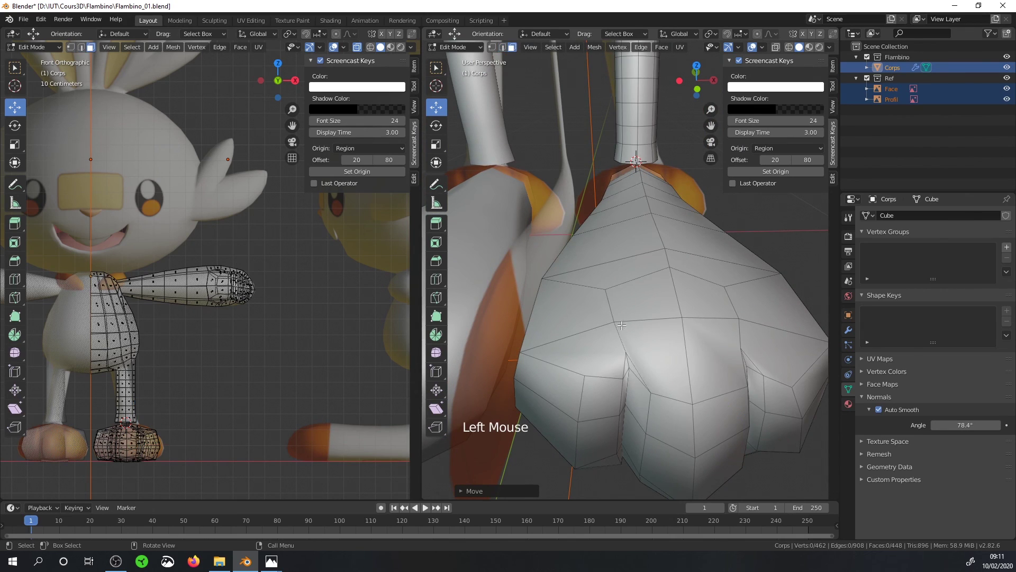
{"action": "left_click", "coordinate": [607, 369]}
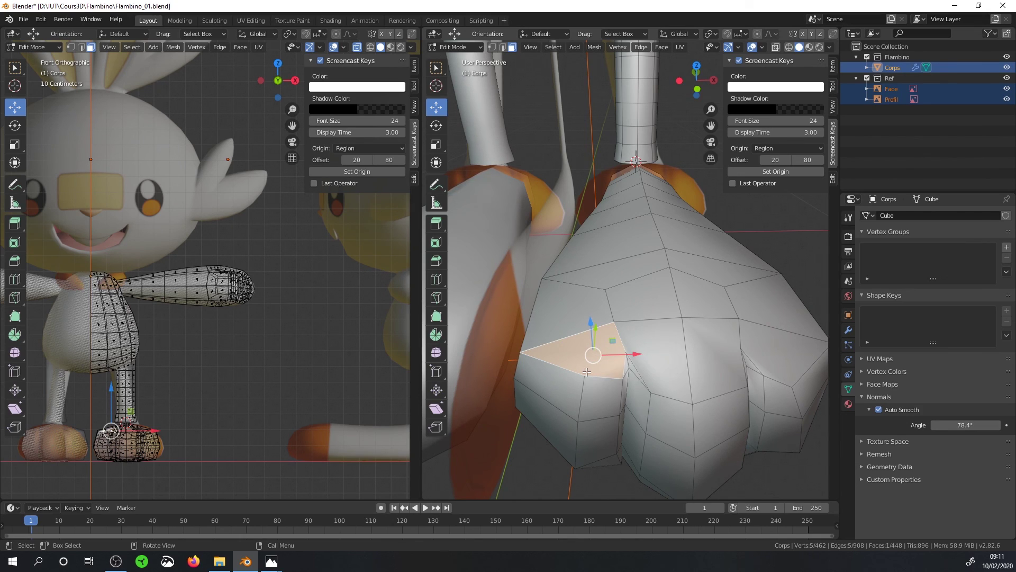
{"action": "left_click", "coordinate": [783, 365]}
{"action": "middle_click_drag", "start_coordinate": [784, 366], "coordinate": [646, 364]}
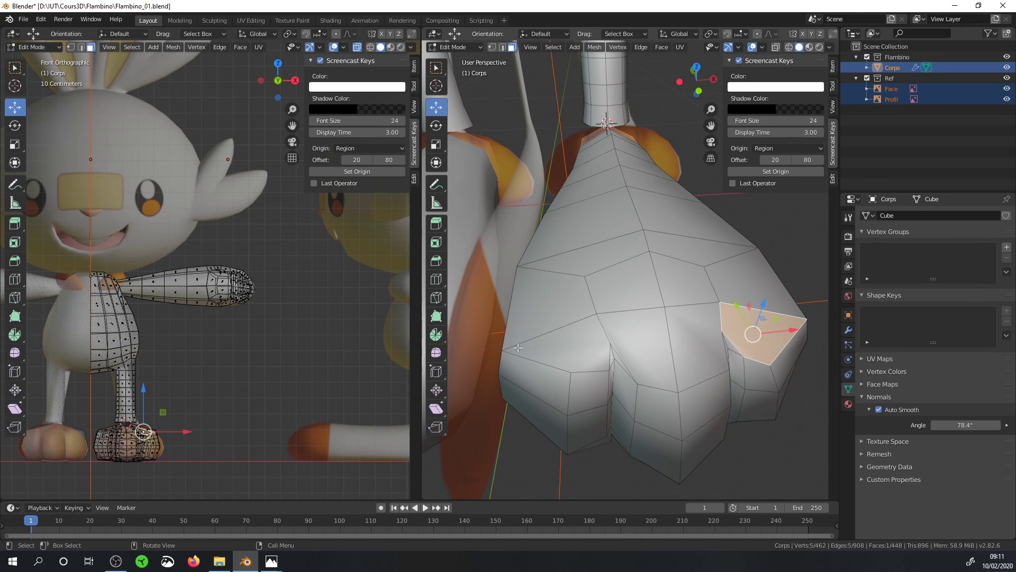
{"action": "left_click", "coordinate": [492, 47]}
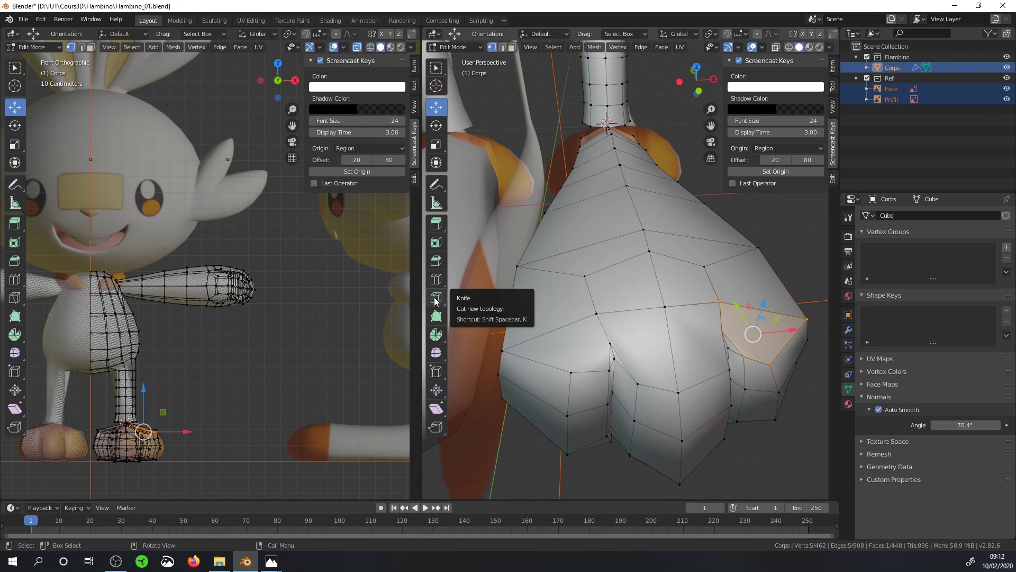
{"action": "key", "text": "k"}
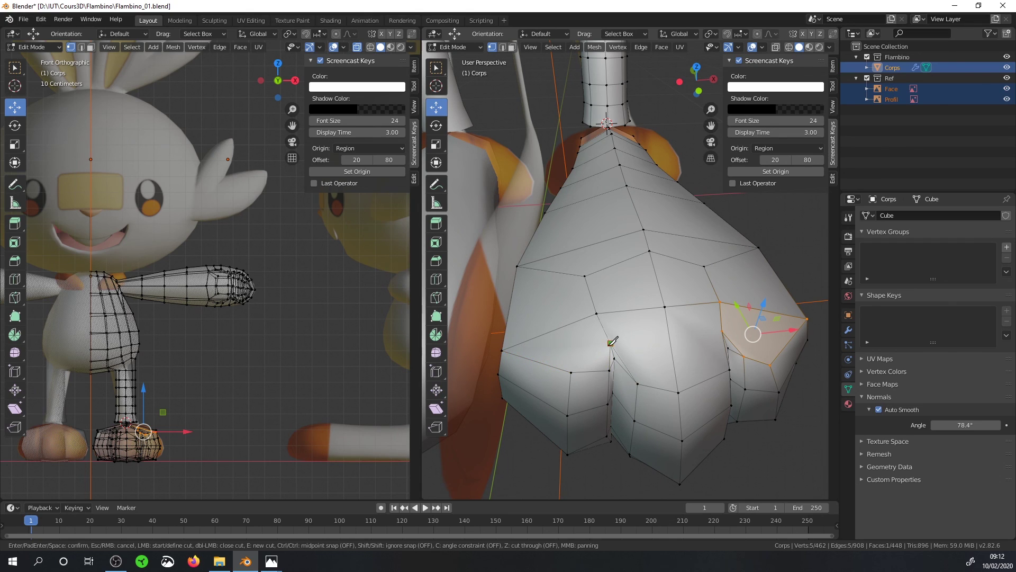
{"action": "left_click", "coordinate": [503, 350]}
{"action": "left_click", "coordinate": [612, 342]}
{"action": "key", "text": "Return"}
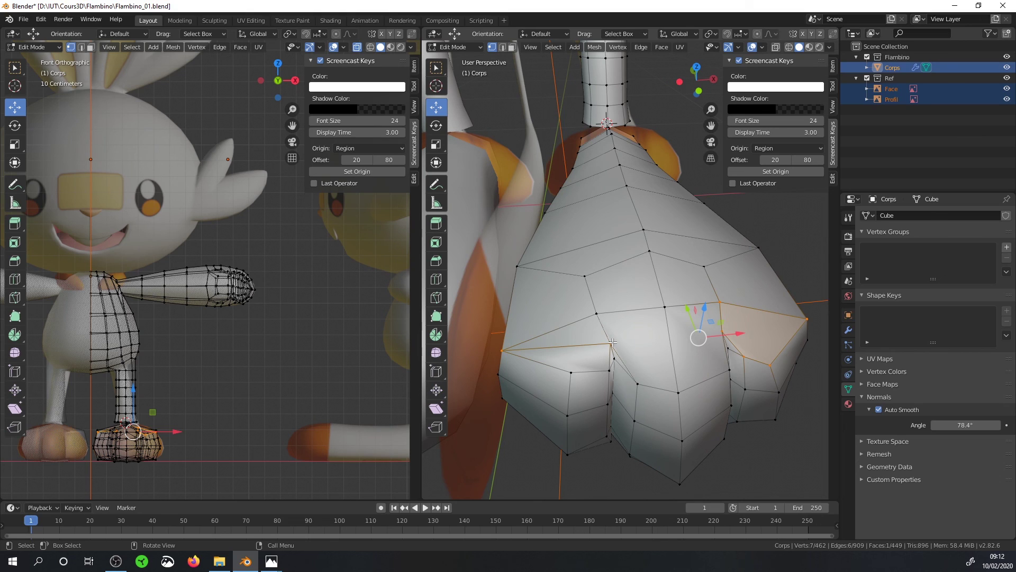
Knife-cut across the top of the middle toe, from the inner toe crease to the outer toe crease.
{"action": "key", "text": "k"}
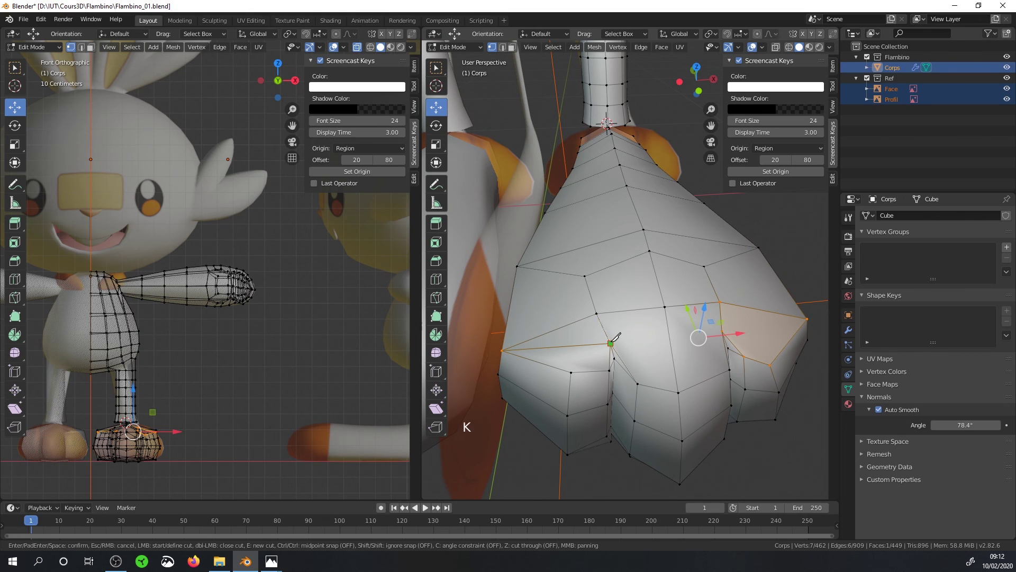
{"action": "left_click", "coordinate": [613, 341]}
{"action": "left_click", "coordinate": [722, 332]}
{"action": "key", "text": "Return"}
Knife-cut above the outer toe, from the outer toe crease to the foot's outer edge.
{"action": "middle_click_drag", "start_coordinate": [701, 362], "coordinate": [660, 337]}
{"action": "key", "text": "k"}
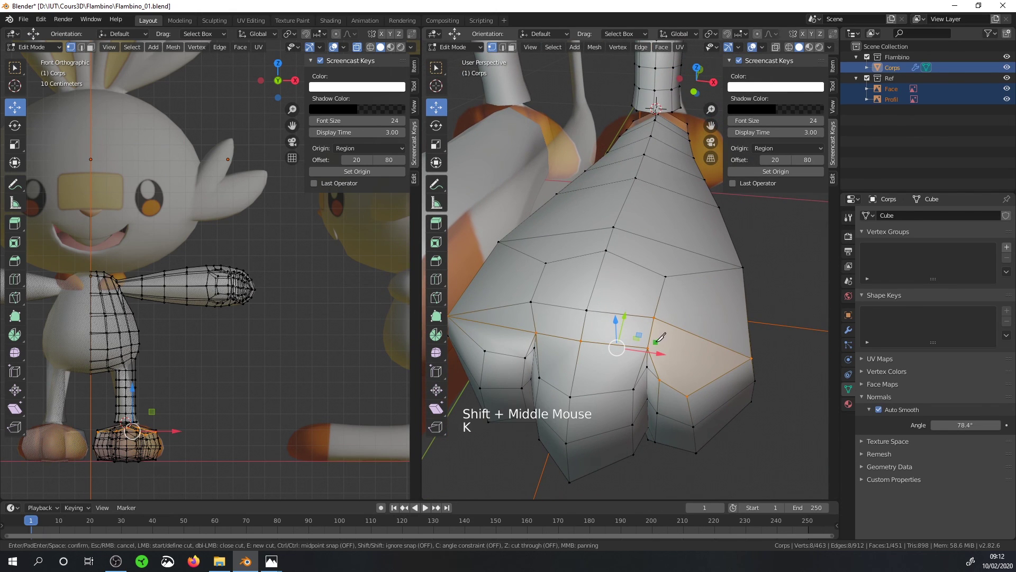
{"action": "left_click", "coordinate": [661, 346]}
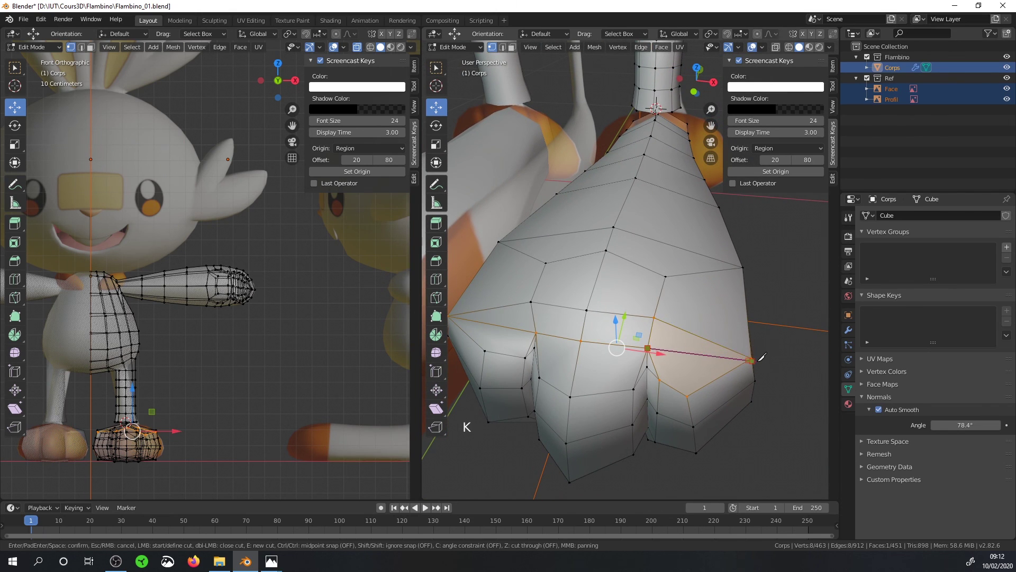
{"action": "left_click", "coordinate": [752, 357]}
{"action": "key", "text": "Return"}
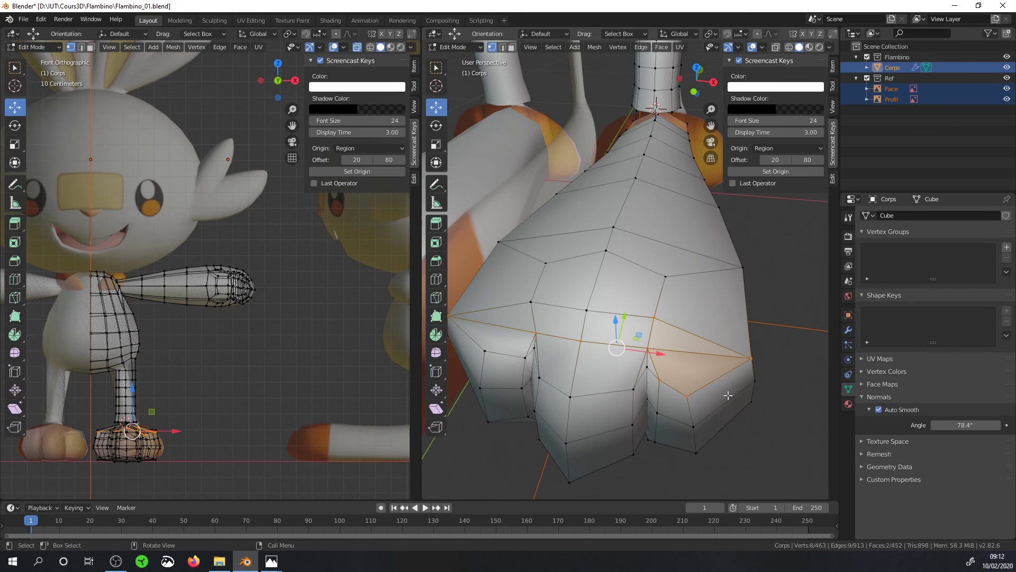
On the underside, connect the vertex at the foot's inner edge to the crease vertex beside the inner toe.
{"action": "middle_click_drag", "start_coordinate": [752, 358], "coordinate": [730, 339]}
{"action": "scroll", "coordinate": [729, 334], "scroll_direction": "down", "scroll_amount": 2}
{"action": "middle_click_drag", "start_coordinate": [603, 317], "coordinate": [508, 279], "text": "shift"}
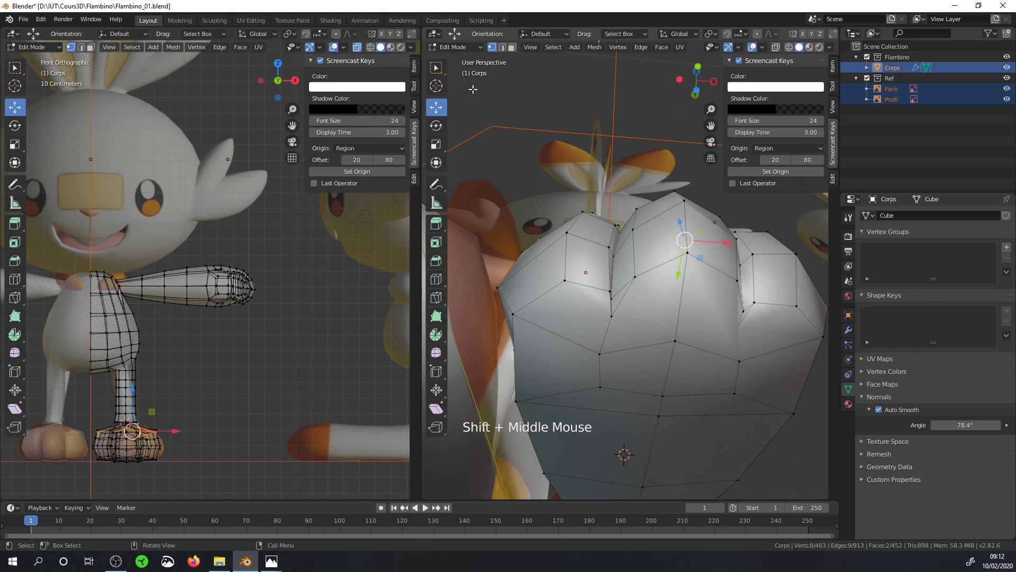
{"action": "left_click", "coordinate": [512, 314]}
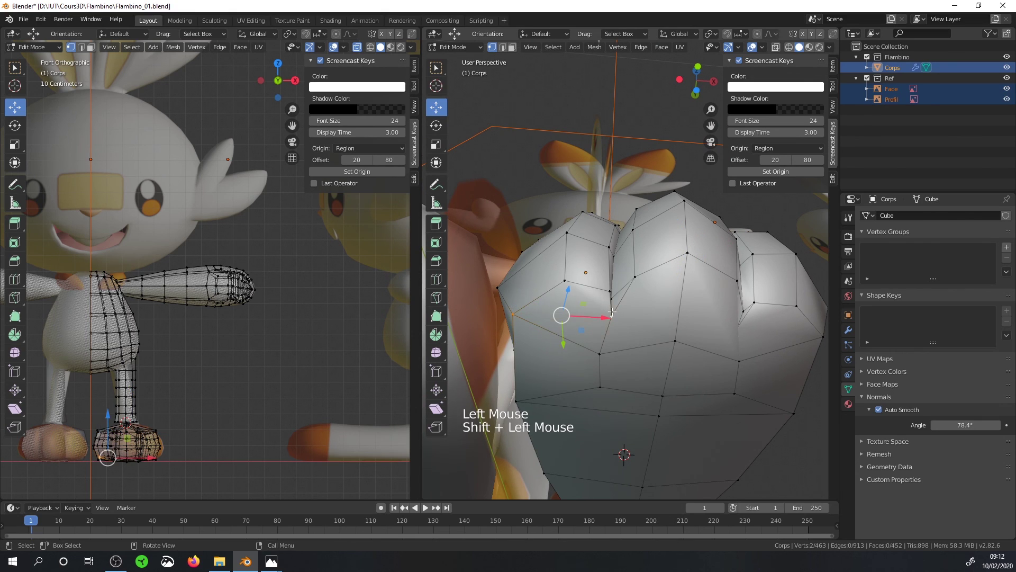
{"action": "key", "text": "j"}
{"action": "middle_click_drag", "start_coordinate": [558, 323], "coordinate": [564, 154]}
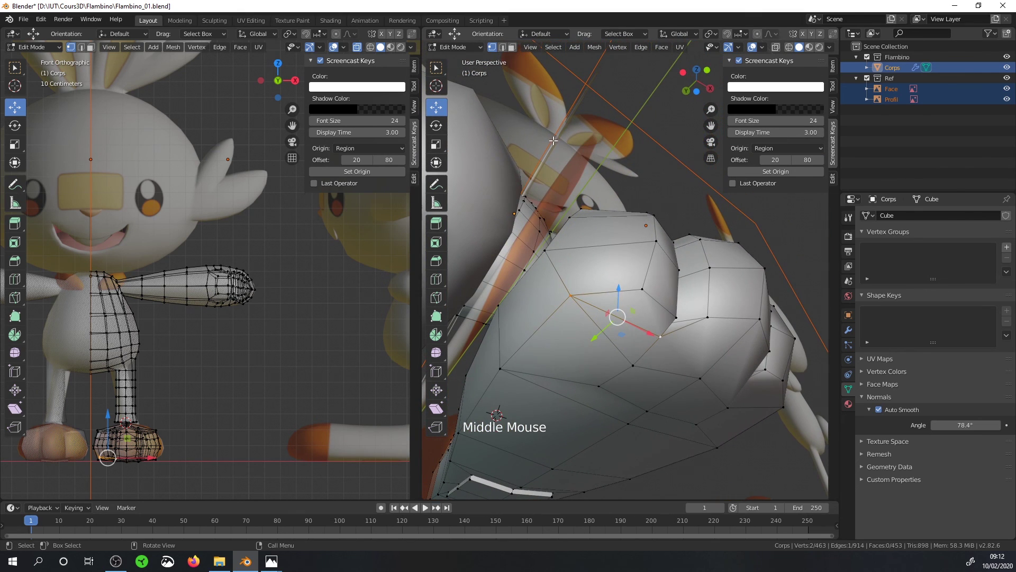
Check the faces behind the toes on the underside, then knife-cut across the middle toe's base from one toe crease to the other.
{"action": "left_click", "coordinate": [511, 47]}
{"action": "left_click", "coordinate": [635, 297]}
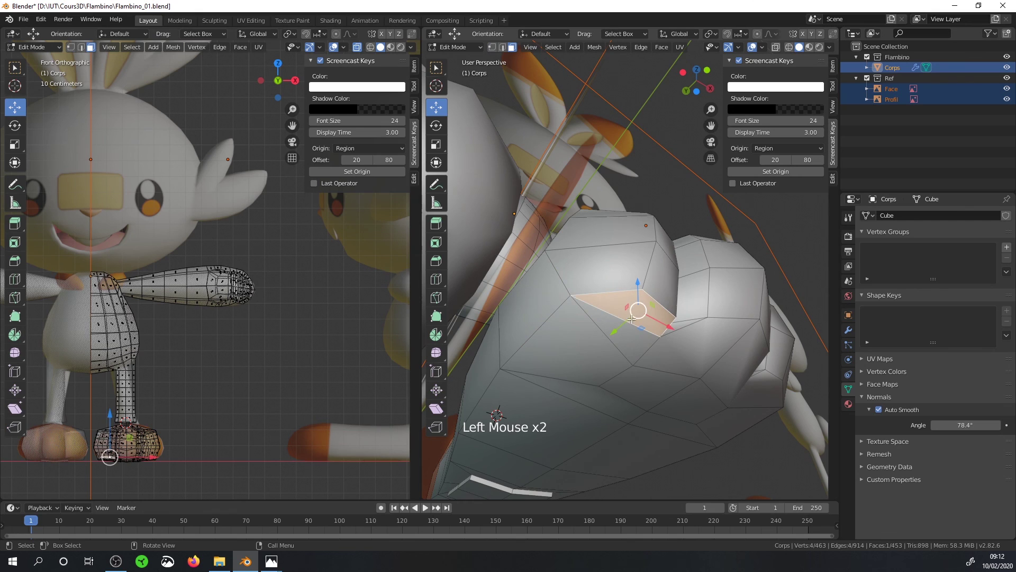
{"action": "left_click", "coordinate": [634, 348]}
{"action": "middle_click_drag", "start_coordinate": [697, 354], "coordinate": [636, 309]}
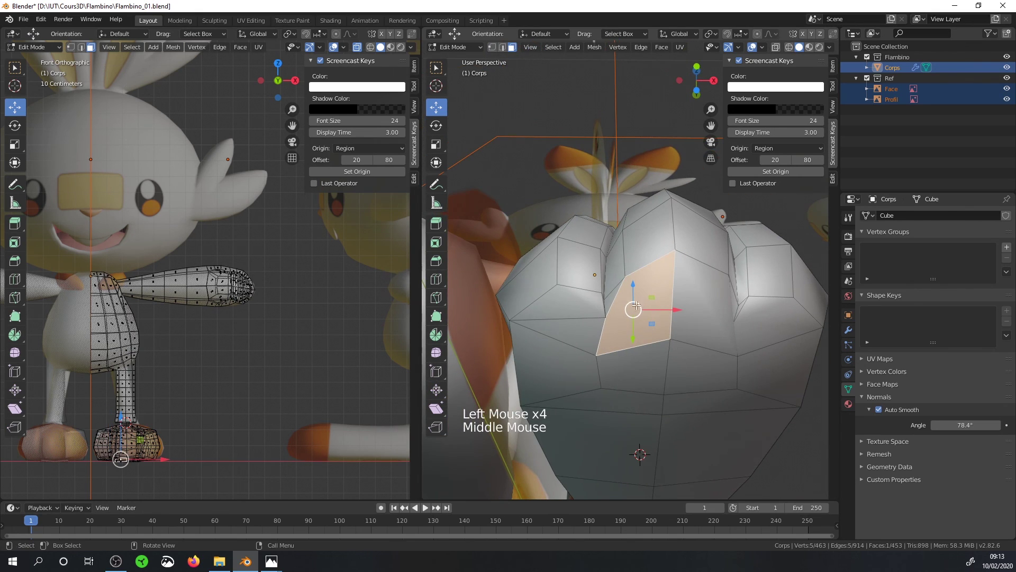
{"action": "left_click", "coordinate": [491, 47]}
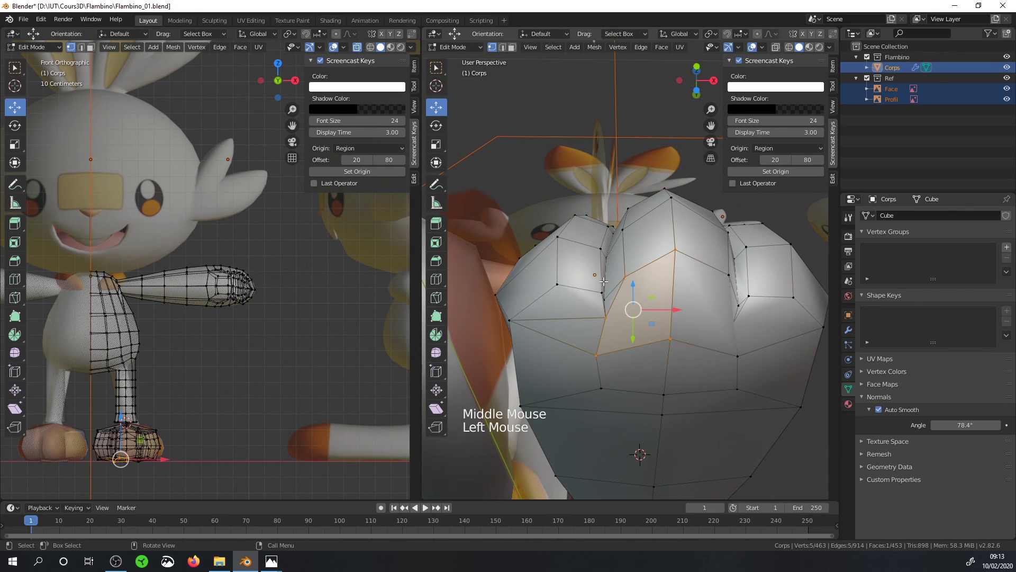
{"action": "key", "text": "k"}
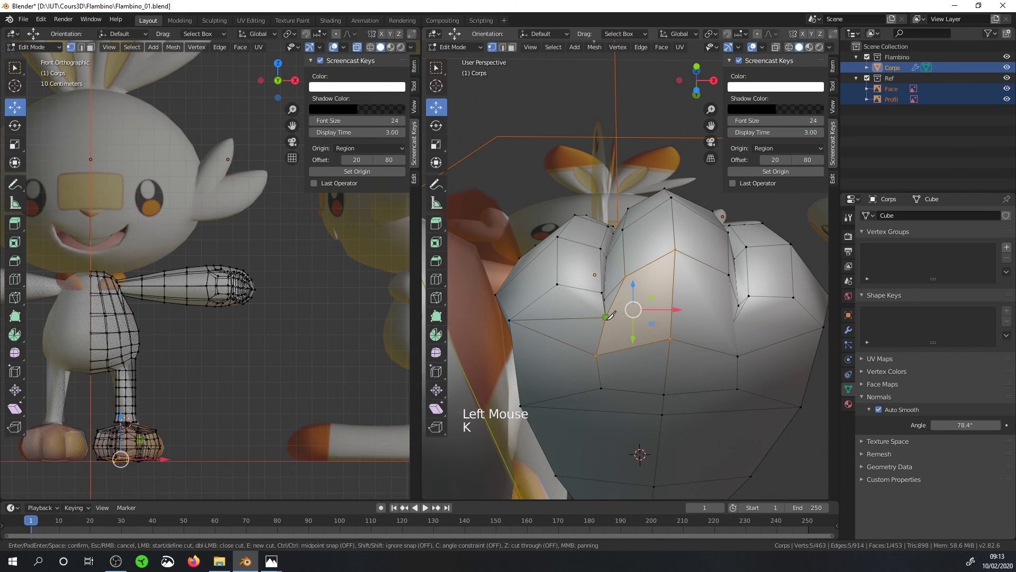
{"action": "left_click", "coordinate": [606, 317]}
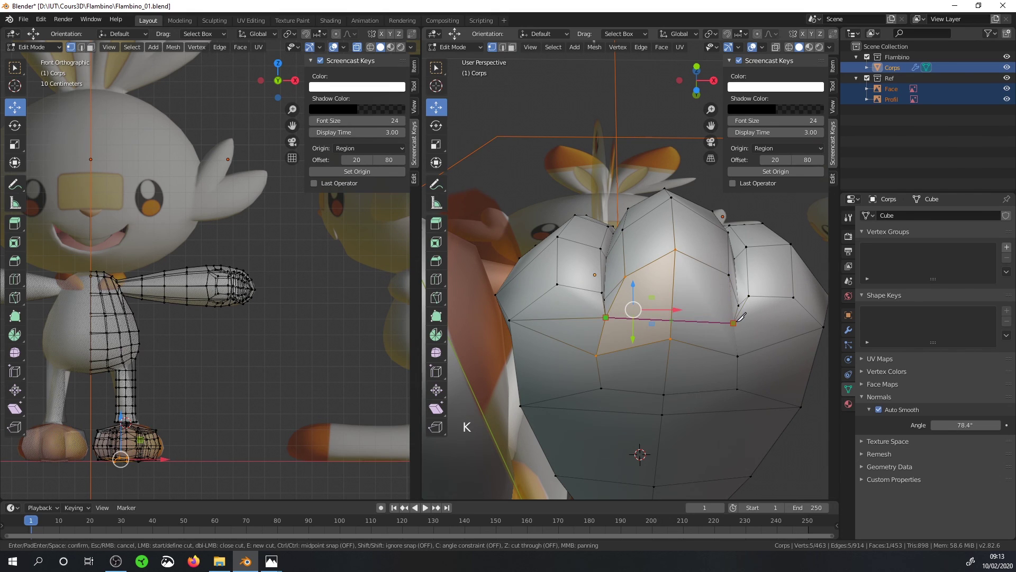
{"action": "left_click", "coordinate": [734, 322]}
{"action": "key", "text": "Return"}
On the underside, knife-cut from the crease vertex beside the outer toe to the vertex at the foot's outer edge.
{"action": "middle_click_drag", "start_coordinate": [734, 322], "coordinate": [702, 292]}
{"action": "key", "text": "k"}
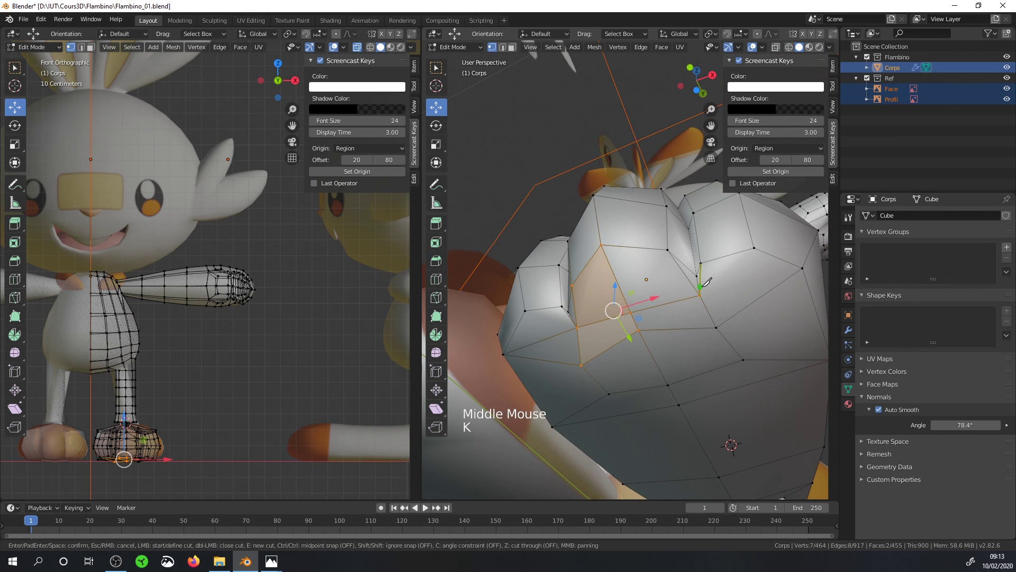
{"action": "left_click", "coordinate": [804, 267]}
{"action": "key", "text": "Return"}
On top of the foot, merge the vertex behind the inner toe crease into the crease vertex using At Last.
{"action": "middle_click_drag", "start_coordinate": [755, 337], "coordinate": [767, 322]}
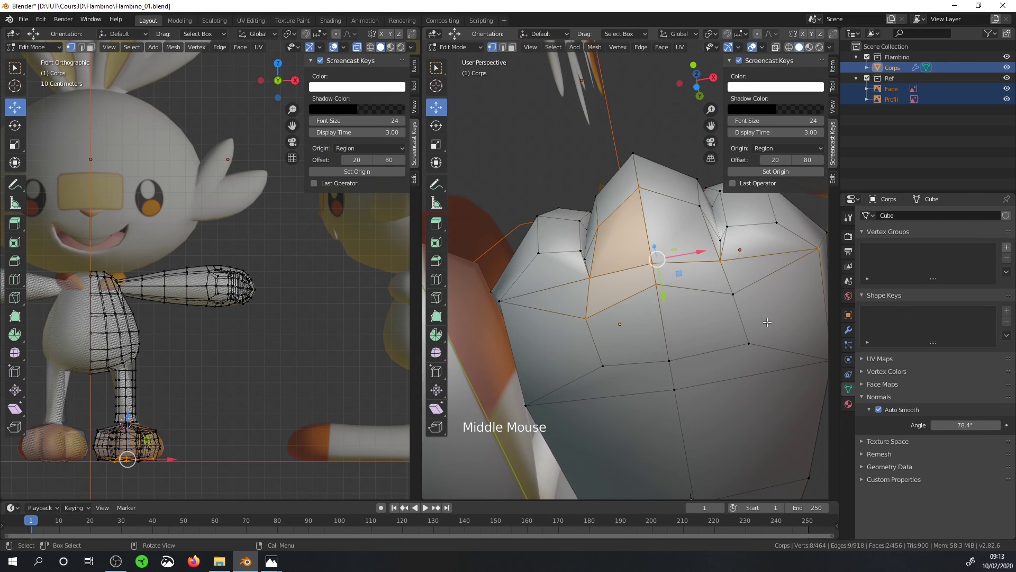
{"action": "scroll", "coordinate": [768, 322], "scroll_direction": "down", "scroll_amount": 2}
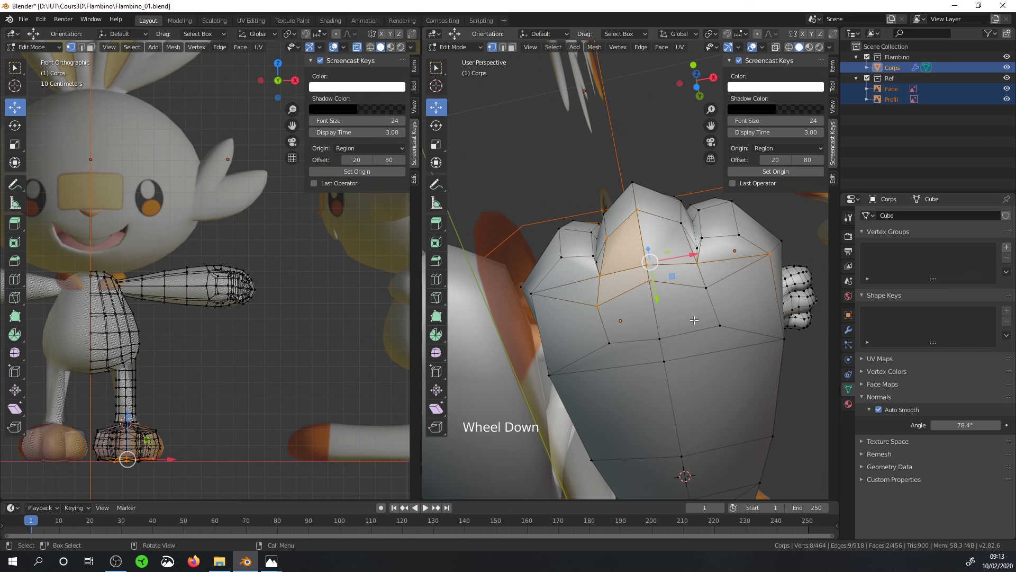
{"action": "scroll", "coordinate": [694, 320], "scroll_direction": "up", "scroll_amount": 1}
{"action": "middle_click_drag", "start_coordinate": [694, 319], "coordinate": [670, 442], "text": "shift"}
{"action": "scroll", "coordinate": [669, 441], "scroll_direction": "up", "scroll_amount": 2}
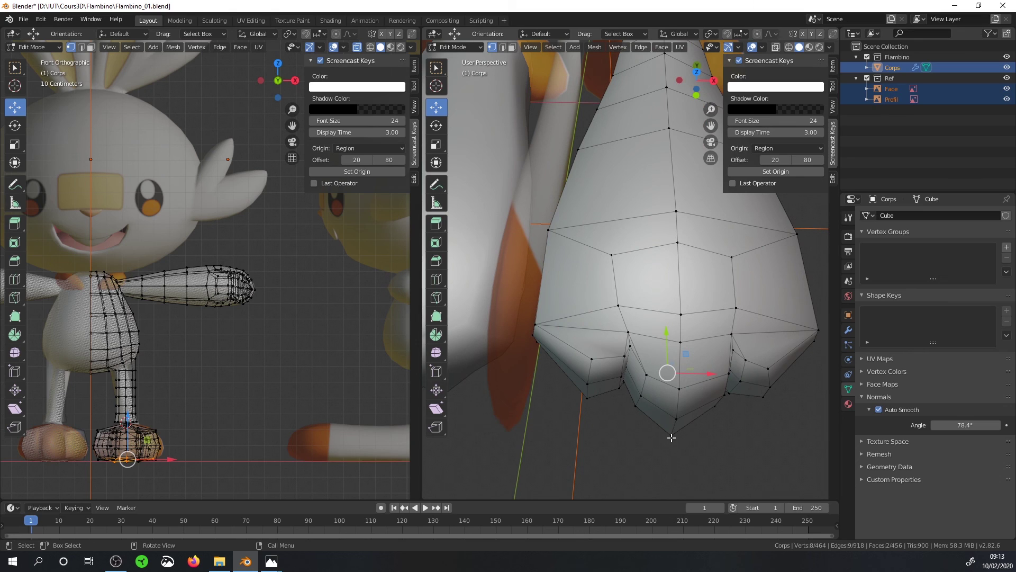
{"action": "middle_click_drag", "start_coordinate": [641, 312], "coordinate": [633, 318]}
{"action": "left_click", "coordinate": [620, 307]}
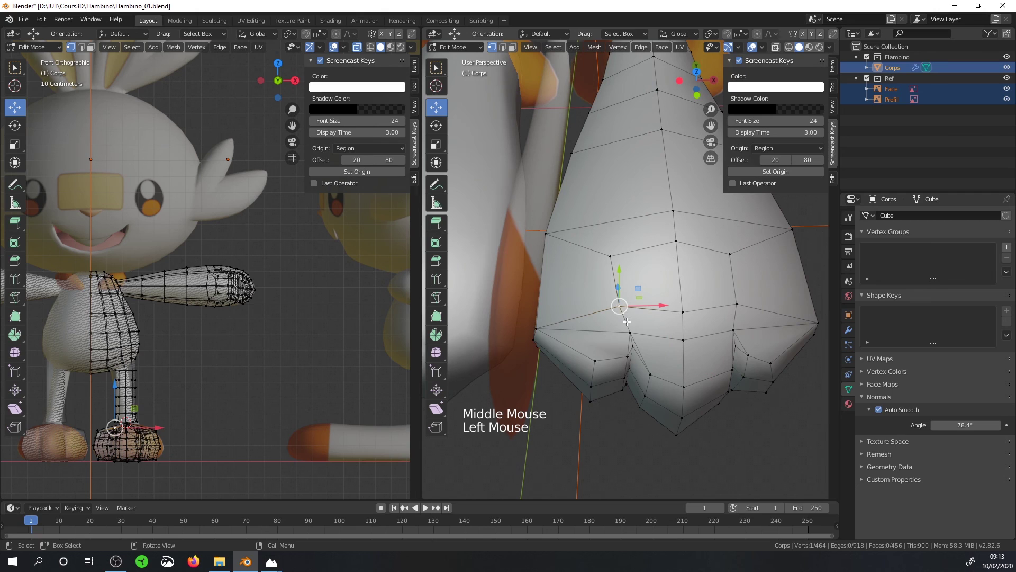
{"action": "left_click", "coordinate": [631, 332], "text": "shift"}
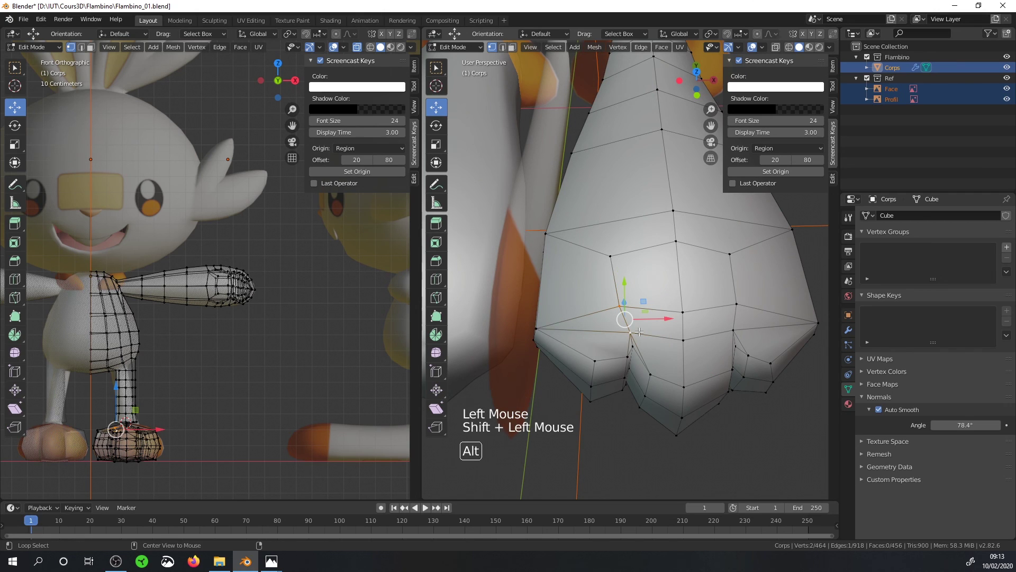
{"action": "key", "text": "alt+m"}
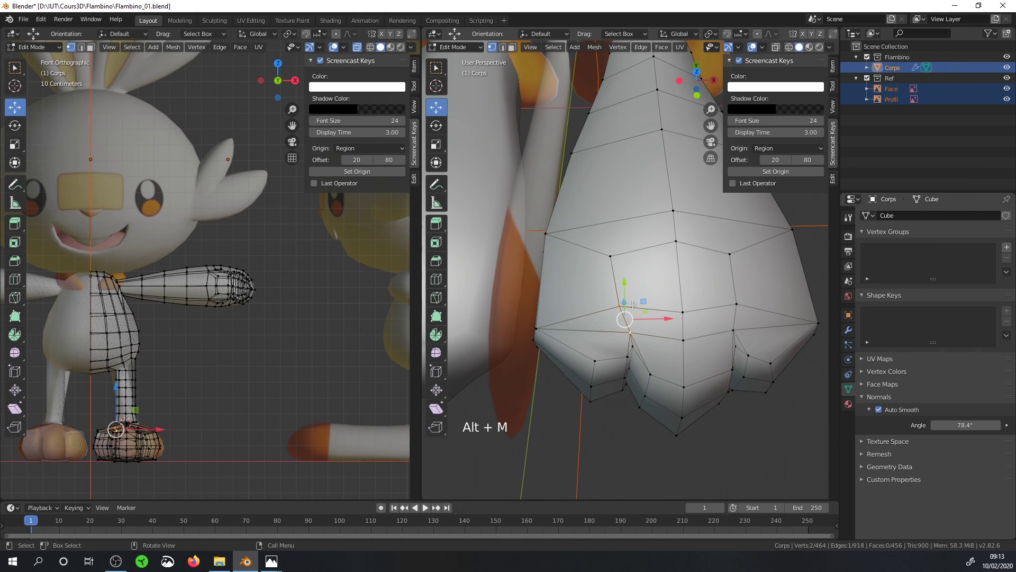
{"action": "left_click", "coordinate": [610, 296]}
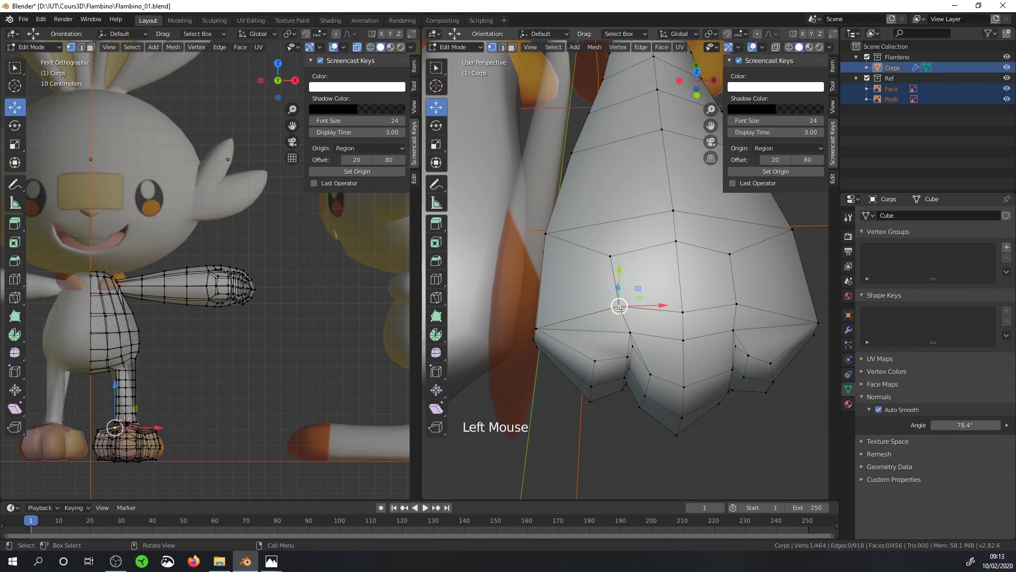
{"action": "left_click", "coordinate": [629, 331], "text": "shift"}
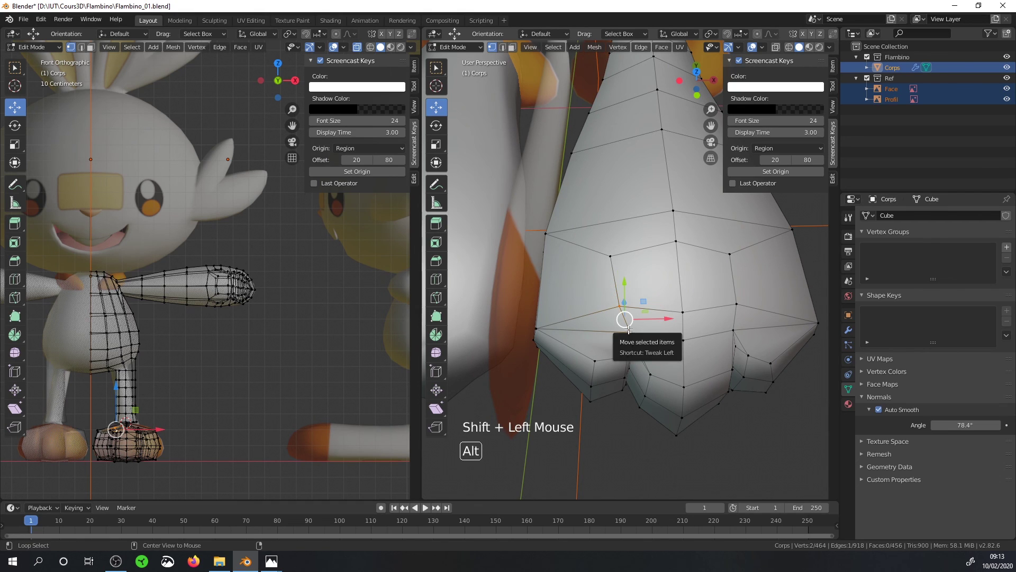
{"action": "key", "text": "alt+m"}
{"action": "left_click", "coordinate": [616, 339]}
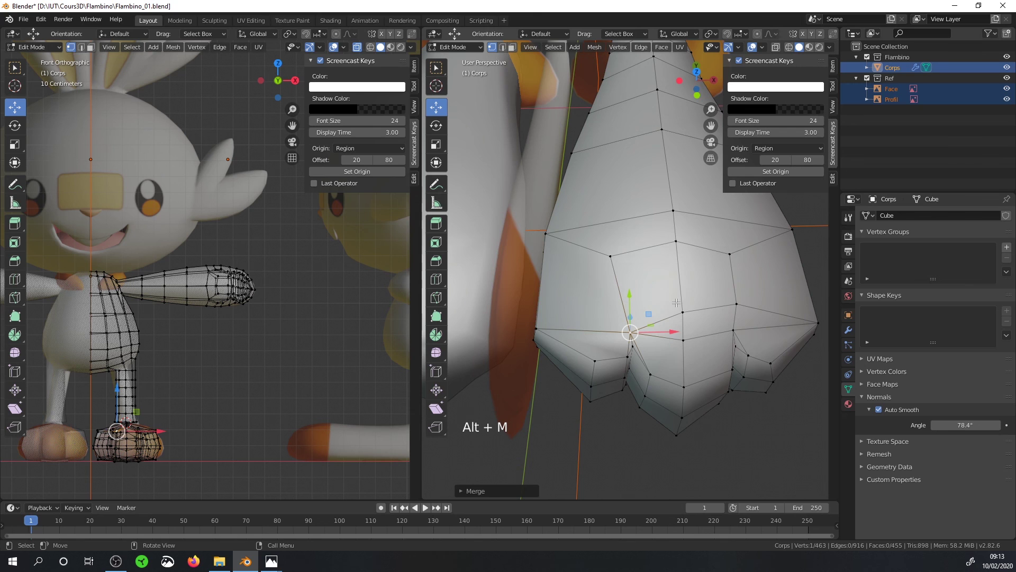
Merge the vertices behind the middle toe and outer toe crease into the vertices just in front of them, At Last.
{"action": "left_click", "coordinate": [683, 312]}
{"action": "left_click", "coordinate": [683, 340], "text": "shift"}
{"action": "key", "text": "alt+m"}
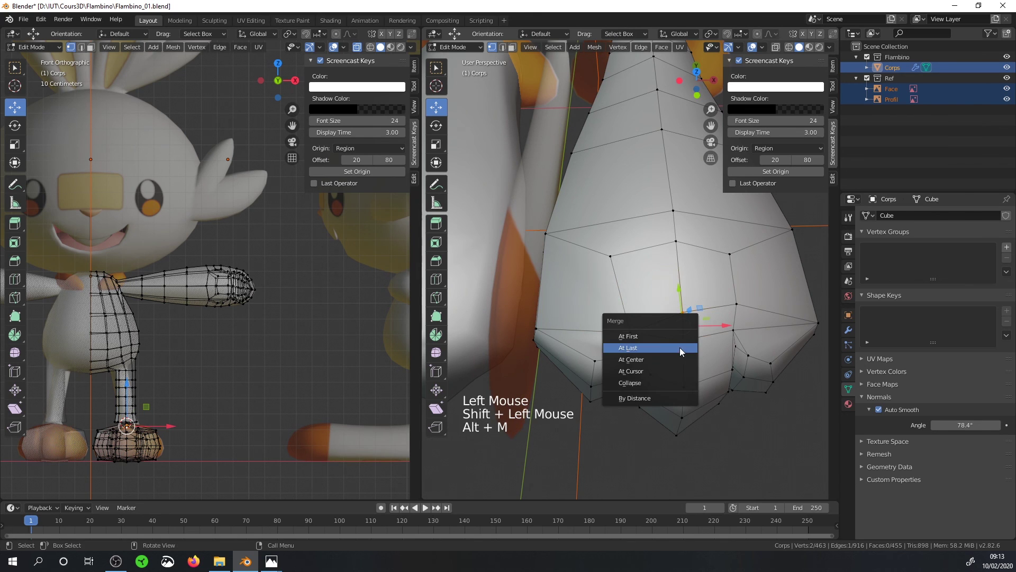
{"action": "left_click", "coordinate": [681, 349]}
{"action": "left_click", "coordinate": [737, 304]}
{"action": "left_click", "coordinate": [734, 331], "text": "shift"}
{"action": "key", "text": "alt+m"}
{"action": "left_click", "coordinate": [733, 340]}
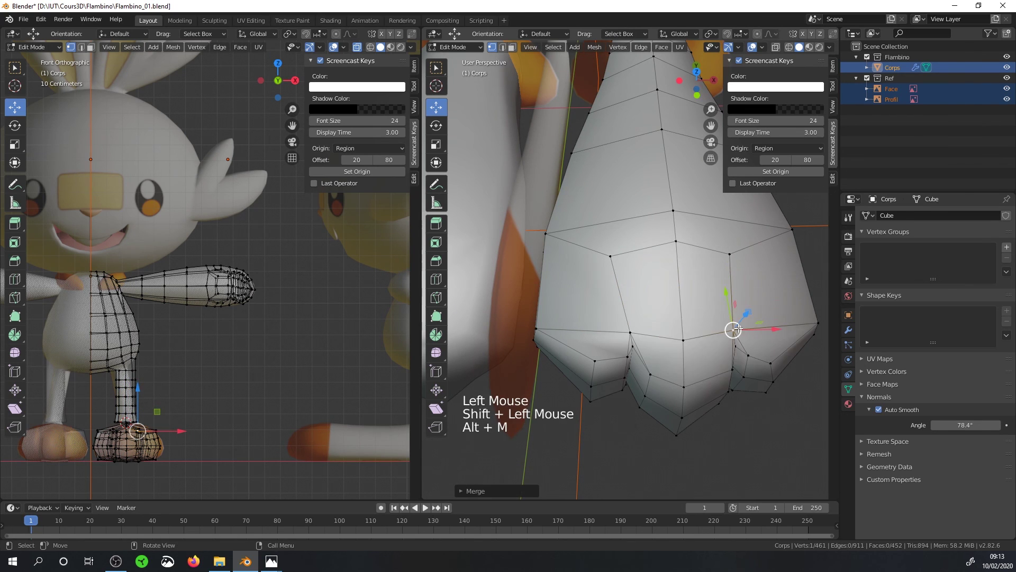
On the underside, merge the extra vertices behind the toes into the matching vertices along the toe crease line, At Last.
{"action": "middle_click_drag", "start_coordinate": [727, 339], "coordinate": [715, 191]}
{"action": "scroll", "coordinate": [714, 191], "scroll_direction": "down", "scroll_amount": 3}
{"action": "left_click", "coordinate": [606, 415]}
{"action": "left_click", "coordinate": [614, 364], "text": "shift"}
{"action": "key", "text": "alt+m"}
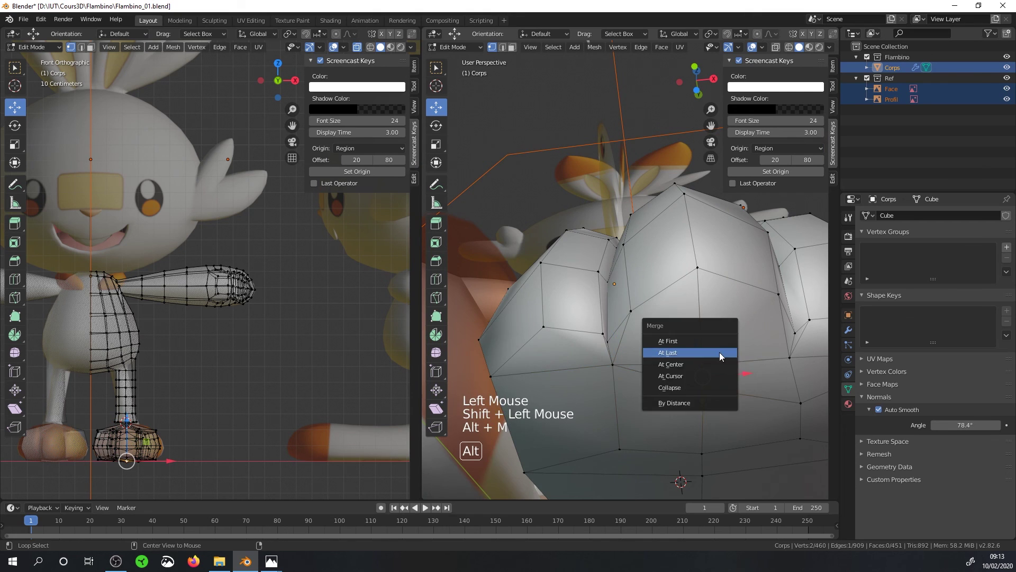
{"action": "left_click", "coordinate": [718, 353]}
{"action": "middle_click_drag", "start_coordinate": [718, 353], "coordinate": [662, 356], "text": "shift"}
{"action": "left_click", "coordinate": [607, 413]}
{"action": "left_click", "coordinate": [602, 365], "text": "shift"}
{"action": "key", "text": "alt+m"}
{"action": "left_click", "coordinate": [602, 365]}
Add a loop cut running through the inner and outer toes and around the front of the foot.
{"action": "scroll", "coordinate": [603, 371], "scroll_direction": "down", "scroll_amount": 3}
{"action": "middle_click_drag", "start_coordinate": [604, 371], "coordinate": [538, 318]}
{"action": "scroll", "coordinate": [626, 440], "scroll_direction": "up", "scroll_amount": 2}
{"action": "key", "text": "ctrl+r"}
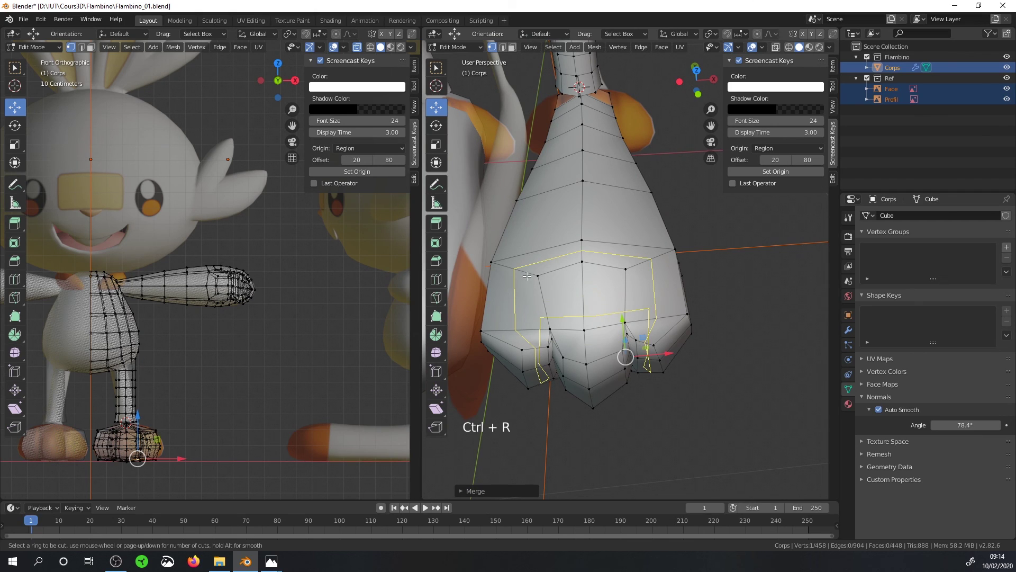
{"action": "right_click", "coordinate": [584, 294]}
{"action": "key", "text": "ctrl+r"}
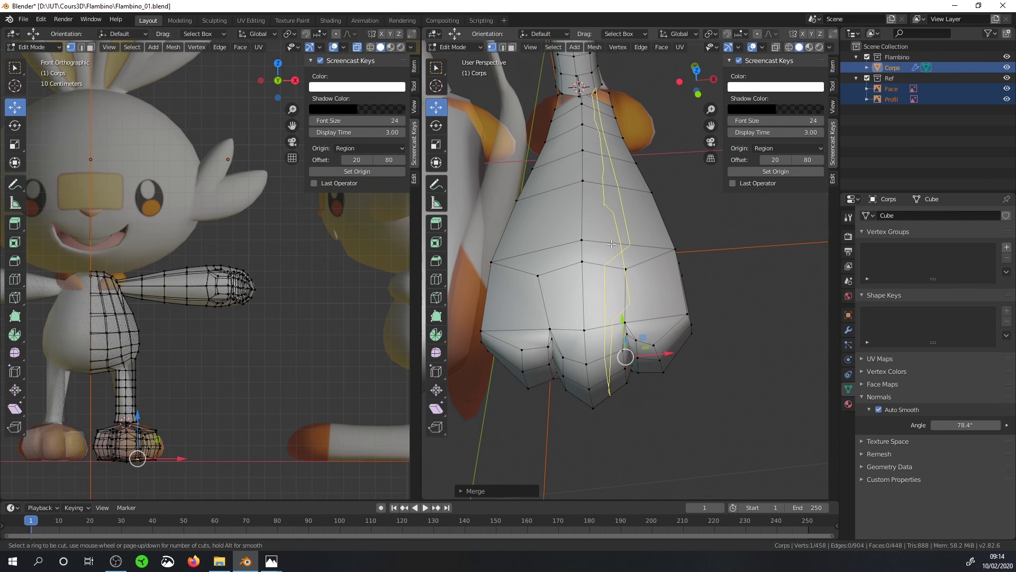
{"action": "left_click", "coordinate": [526, 329]}
Select a run of vertices on the new edge loop, then move and scale it to round the toe.
{"action": "middle_click_drag", "start_coordinate": [577, 339], "coordinate": [624, 248]}
{"action": "scroll", "coordinate": [573, 255], "scroll_direction": "down", "scroll_amount": 3}
{"action": "scroll", "coordinate": [580, 227], "scroll_direction": "up", "scroll_amount": 2}
{"action": "left_click", "coordinate": [601, 275]}
{"action": "left_click", "coordinate": [598, 337], "text": "ctrl"}
{"action": "left_click_drag", "start_coordinate": [617, 266], "coordinate": [595, 269]}
{"action": "middle_click_drag", "start_coordinate": [595, 269], "coordinate": [585, 345]}
{"action": "key", "text": "s"}
{"action": "left_click", "coordinate": [653, 317]}
{"action": "left_click_drag", "start_coordinate": [578, 319], "coordinate": [579, 314]}
Select further vertex runs on the new edge loop and shift them slightly to even out the toe's curvature.
{"action": "middle_click_drag", "start_coordinate": [604, 338], "coordinate": [610, 355]}
{"action": "left_click", "coordinate": [614, 313]}
{"action": "left_click", "coordinate": [620, 289], "text": "ctrl"}
{"action": "middle_click_drag", "start_coordinate": [614, 317], "coordinate": [630, 244]}
{"action": "left_click_drag", "start_coordinate": [631, 244], "coordinate": [626, 243]}
{"action": "middle_click_drag", "start_coordinate": [626, 243], "coordinate": [625, 365]}
{"action": "left_click", "coordinate": [624, 329], "text": "alt"}
{"action": "left_click", "coordinate": [584, 228]}
{"action": "left_click", "coordinate": [584, 229]}
{"action": "left_click", "coordinate": [616, 328], "text": "ctrl"}
{"action": "left_click_drag", "start_coordinate": [626, 314], "coordinate": [622, 312]}
Nudge the remaining vertices around the toe's new edge loop to refine its rounded shape.
{"action": "left_click", "coordinate": [591, 316]}
{"action": "middle_click_drag", "start_coordinate": [591, 315], "coordinate": [589, 233]}
{"action": "left_click", "coordinate": [590, 233], "text": "ctrl"}
{"action": "mouse_move", "coordinate": [590, 233]}
{"action": "middle_mouse_down"}
{"action": "mouse_move", "coordinate": [597, 265]}
{"action": "mouse_move", "coordinate": [600, 233]}
{"action": "middle_mouse_up"}
{"action": "left_click_drag", "start_coordinate": [603, 228], "coordinate": [604, 220]}
{"action": "left_click_drag", "start_coordinate": [604, 220], "coordinate": [605, 222]}
{"action": "middle_click_drag", "start_coordinate": [604, 222], "coordinate": [609, 308]}
{"action": "left_click", "coordinate": [608, 309]}
{"action": "left_click_drag", "start_coordinate": [598, 283], "coordinate": [596, 278]}
Add a lengthwise loop cut through the foot beside the middle toe and shift the nearby geometry slightly.
{"action": "middle_click_drag", "start_coordinate": [596, 278], "coordinate": [662, 318]}
{"action": "left_click", "coordinate": [681, 347]}
{"action": "left_click_drag", "start_coordinate": [699, 320], "coordinate": [701, 316]}
{"action": "middle_click_drag", "start_coordinate": [702, 316], "coordinate": [648, 304]}
{"action": "left_click", "coordinate": [712, 225], "text": "alt"}
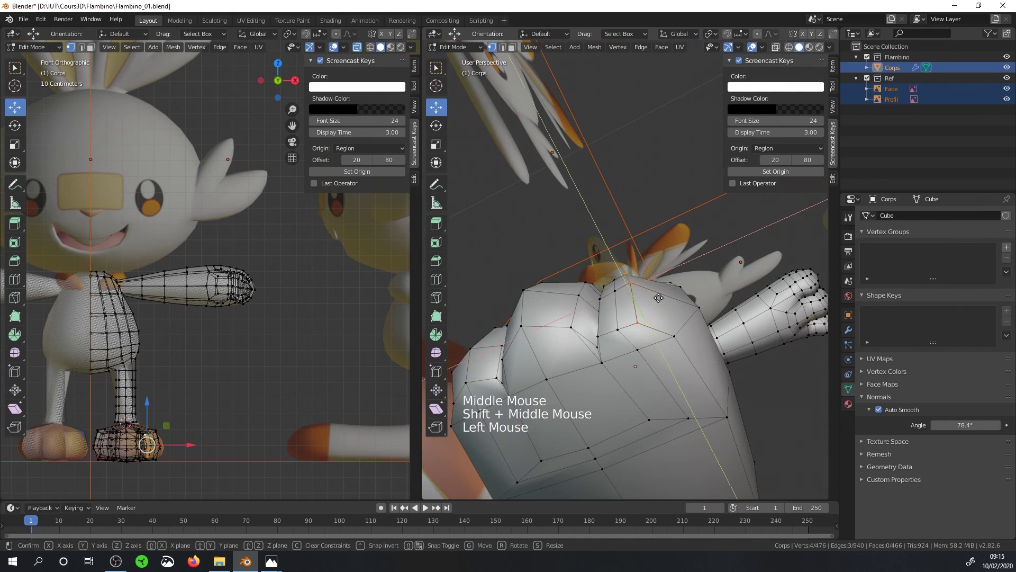
Move the four selected vertices on the toe's underside, then select and shift a neighbouring vertex run.
{"action": "left_click_drag", "start_coordinate": [655, 297], "coordinate": [652, 294]}
{"action": "middle_click_drag", "start_coordinate": [652, 294], "coordinate": [642, 260]}
{"action": "left_click", "coordinate": [635, 289], "text": "alt"}
{"action": "left_click", "coordinate": [633, 297]}
{"action": "middle_click_drag", "start_coordinate": [633, 297], "coordinate": [624, 381]}
{"action": "left_click", "coordinate": [629, 331], "text": "ctrl"}
{"action": "middle_click_drag", "start_coordinate": [628, 332], "coordinate": [652, 313]}
{"action": "left_click_drag", "start_coordinate": [654, 318], "coordinate": [658, 317]}
Select another short path of vertices on the toes and shift it slightly sideways.
{"action": "left_click", "coordinate": [666, 346]}
{"action": "middle_click_drag", "start_coordinate": [666, 345], "coordinate": [653, 241]}
{"action": "left_click", "coordinate": [638, 343], "text": "ctrl"}
{"action": "left_click_drag", "start_coordinate": [686, 289], "coordinate": [693, 290]}
Reposition individual vertices around the toes to even out the new loop's spacing.
{"action": "middle_click_drag", "start_coordinate": [692, 290], "coordinate": [700, 389]}
{"action": "left_click", "coordinate": [650, 339]}
{"action": "left_click_drag", "start_coordinate": [651, 313], "coordinate": [605, 297]}
{"action": "left_click", "coordinate": [616, 333]}
{"action": "left_click", "coordinate": [604, 331]}
{"action": "middle_click_drag", "start_coordinate": [605, 298], "coordinate": [635, 331]}
{"action": "left_click", "coordinate": [561, 343]}
{"action": "left_click_drag", "start_coordinate": [561, 301], "coordinate": [543, 313]}
{"action": "left_click", "coordinate": [544, 341]}
Make small position corrections to single vertices on the foot's new edge loop.
{"action": "scroll", "coordinate": [544, 313], "scroll_direction": "down", "scroll_amount": 3}
{"action": "left_click_drag", "start_coordinate": [624, 310], "coordinate": [622, 311]}
{"action": "mouse_move", "coordinate": [622, 310]}
{"action": "middle_mouse_down"}
{"action": "mouse_move", "coordinate": [608, 367]}
{"action": "mouse_move", "coordinate": [625, 309]}
{"action": "middle_mouse_up"}
{"action": "scroll", "coordinate": [608, 367], "scroll_direction": "up", "scroll_amount": 3}
{"action": "scroll", "coordinate": [609, 317], "scroll_direction": "up", "scroll_amount": 1, "text": "shift"}
{"action": "middle_click_drag", "start_coordinate": [577, 339], "coordinate": [609, 252], "text": "shift"}
{"action": "middle_click_drag", "start_coordinate": [608, 251], "coordinate": [610, 160]}
{"action": "left_click", "coordinate": [586, 261]}
{"action": "left_click_drag", "start_coordinate": [603, 283], "coordinate": [602, 281]}
{"action": "left_click", "coordinate": [588, 250]}
Slide several foot vertices along their edges to straighten the flow of the new loop.
{"action": "middle_click_drag", "start_coordinate": [612, 263], "coordinate": [529, 196]}
{"action": "scroll", "coordinate": [630, 312], "scroll_direction": "down", "scroll_amount": 2}
{"action": "left_click", "coordinate": [594, 228]}
{"action": "key", "text": "g"}
{"action": "left_click", "coordinate": [649, 232]}
{"action": "key", "text": "g"}
{"action": "key", "text": "g"}
{"action": "left_click", "coordinate": [623, 225]}
{"action": "key", "text": "g"}
{"action": "key", "text": "g"}
{"action": "left_click", "coordinate": [688, 239]}
{"action": "left_click", "coordinate": [675, 238]}
{"action": "key", "text": "g"}
{"action": "key", "text": "g"}
Edge-slide further vertices from another side of the foot to distribute them evenly.
{"action": "middle_click_drag", "start_coordinate": [675, 239], "coordinate": [694, 138]}
{"action": "left_click", "coordinate": [640, 321]}
{"action": "key", "text": "g"}
{"action": "key", "text": "g"}
{"action": "left_click", "coordinate": [660, 271]}
{"action": "key", "text": "g"}
{"action": "key", "text": "g"}
{"action": "left_click", "coordinate": [653, 300]}
{"action": "key", "text": "g"}
{"action": "key", "text": "g"}
{"action": "left_click", "coordinate": [668, 308]}
{"action": "key", "text": "g"}
{"action": "key", "text": "g"}
{"action": "left_click", "coordinate": [671, 312]}
Select and move individual vertices on the foot to smooth out its remaining uneven contours.
{"action": "middle_click_drag", "start_coordinate": [671, 311], "coordinate": [612, 288]}
{"action": "left_click", "coordinate": [656, 241]}
{"action": "left_click", "coordinate": [656, 241]}
{"action": "left_click", "coordinate": [655, 239]}
{"action": "left_click_drag", "start_coordinate": [660, 223], "coordinate": [620, 213]}
{"action": "left_click", "coordinate": [618, 250]}
{"action": "middle_click_drag", "start_coordinate": [638, 219], "coordinate": [540, 230]}
{"action": "left_click_drag", "start_coordinate": [623, 211], "coordinate": [623, 214]}
{"action": "mouse_move", "coordinate": [660, 256]}
{"action": "middle_mouse_down"}
{"action": "mouse_move", "coordinate": [635, 248]}
{"action": "mouse_move", "coordinate": [650, 271]}
{"action": "middle_mouse_up"}
Select a path of vertices on the foot, enable proportional editing and move the path with a small falloff.
{"action": "left_click", "coordinate": [650, 271]}
{"action": "left_click", "coordinate": [703, 256], "text": "ctrl"}
{"action": "key", "text": "o"}
{"action": "left_click_drag", "start_coordinate": [676, 236], "coordinate": [676, 230]}
{"action": "scroll", "coordinate": [676, 228], "scroll_direction": "up", "scroll_amount": 20}
Select a three-vertex path on the foot's inner upper side and move it vertically with proportional size 0.09.
{"action": "middle_click_drag", "start_coordinate": [676, 232], "coordinate": [814, 250]}
{"action": "left_click", "coordinate": [570, 271]}
{"action": "left_click", "coordinate": [552, 250], "text": "ctrl"}
{"action": "middle_click_drag", "start_coordinate": [555, 251], "coordinate": [572, 227]}
{"action": "left_click_drag", "start_coordinate": [564, 214], "coordinate": [565, 209]}
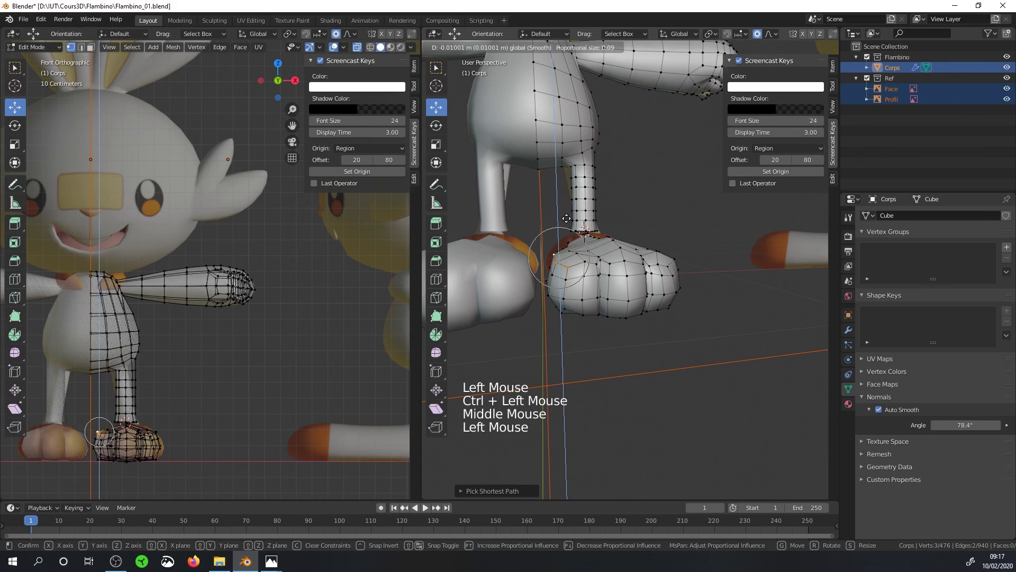
Move a single vertex on the upper side of the foot slightly, using proportional editing.
{"action": "middle_click_drag", "start_coordinate": [656, 249], "coordinate": [540, 261]}
{"action": "left_click", "coordinate": [683, 235]}
{"action": "key", "text": "g"}
{"action": "left_click", "coordinate": [682, 241]}
{"action": "scroll", "coordinate": [678, 281], "scroll_direction": "down", "scroll_amount": 3}
Switch to Object Mode to check the feet and adjust the Auto Smooth angle.
{"action": "key", "text": "Tab"}
{"action": "middle_click_drag", "start_coordinate": [677, 281], "coordinate": [730, 369]}
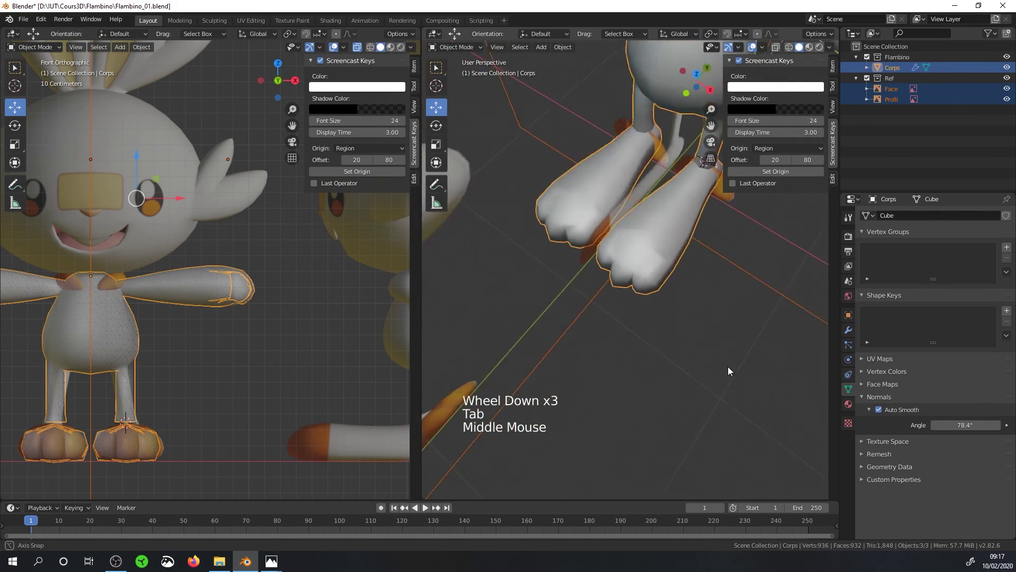
{"action": "scroll", "coordinate": [690, 278], "scroll_direction": "up", "scroll_amount": 4}
{"action": "middle_click_drag", "start_coordinate": [689, 279], "coordinate": [704, 297]}
{"action": "left_click_drag", "start_coordinate": [965, 425], "coordinate": [980, 425]}
{"action": "scroll", "coordinate": [707, 341], "scroll_direction": "down", "scroll_amount": 3}
{"action": "middle_click_drag", "start_coordinate": [688, 307], "coordinate": [741, 338]}
Open the body's modifier settings and toggle the Subdivision modifier's viewport display while examining the feet.
{"action": "left_click", "coordinate": [848, 315]}
{"action": "left_click", "coordinate": [849, 330]}
{"action": "middle_click_drag", "start_coordinate": [662, 212], "coordinate": [609, 233]}
{"action": "middle_click_drag", "start_coordinate": [609, 233], "coordinate": [601, 292], "text": "shift"}
{"action": "left_click", "coordinate": [933, 473]}
In Edit Mode, delete the vertex on top of the foot beneath the ankle to open a hole.
{"action": "key", "text": "Tab"}
{"action": "scroll", "coordinate": [683, 297], "scroll_direction": "up", "scroll_amount": 3}
{"action": "scroll", "coordinate": [598, 318], "scroll_direction": "up", "scroll_amount": 5}
{"action": "middle_click_drag", "start_coordinate": [683, 296], "coordinate": [635, 391], "text": "shift"}
{"action": "left_click", "coordinate": [638, 359]}
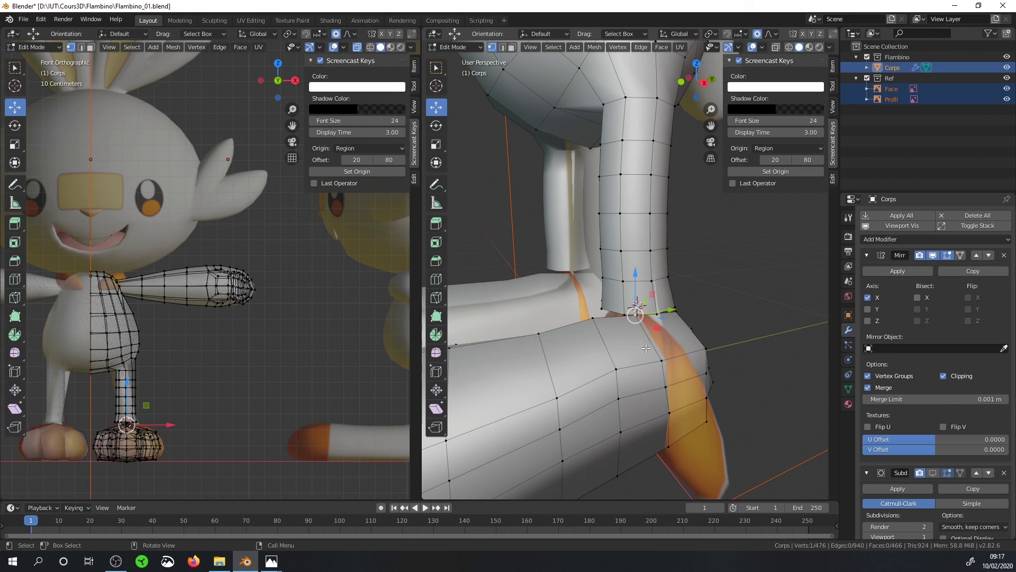
{"action": "middle_click_drag", "start_coordinate": [614, 324], "coordinate": [633, 414]}
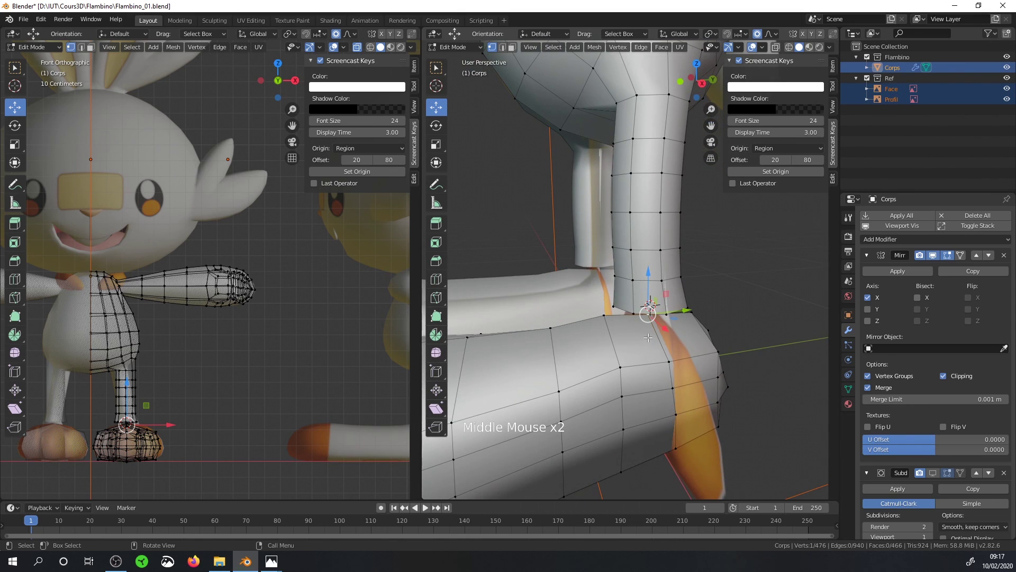
{"action": "key", "text": "x"}
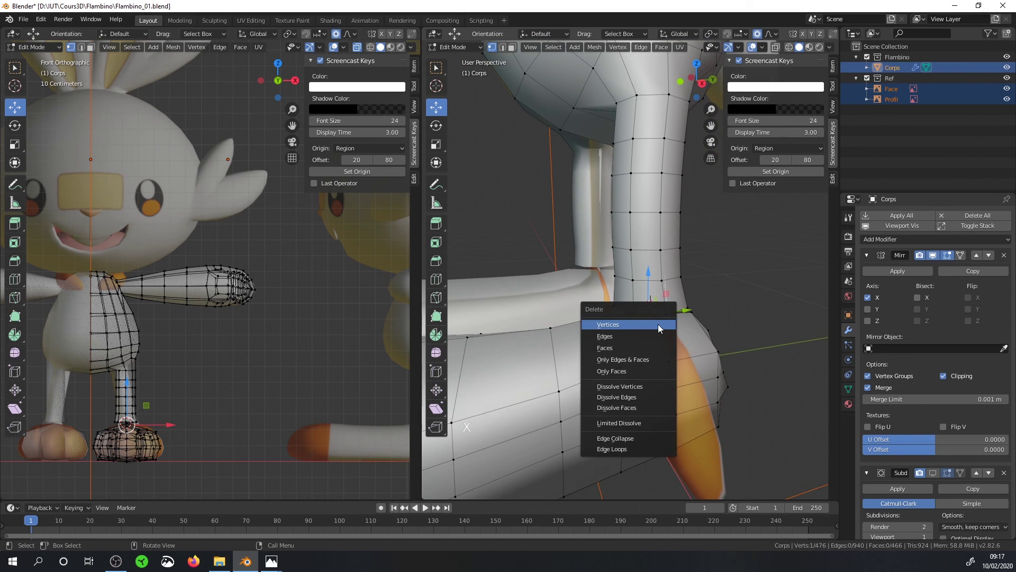
{"action": "left_click", "coordinate": [658, 324]}
{"action": "middle_click_drag", "start_coordinate": [658, 324], "coordinate": [614, 322]}
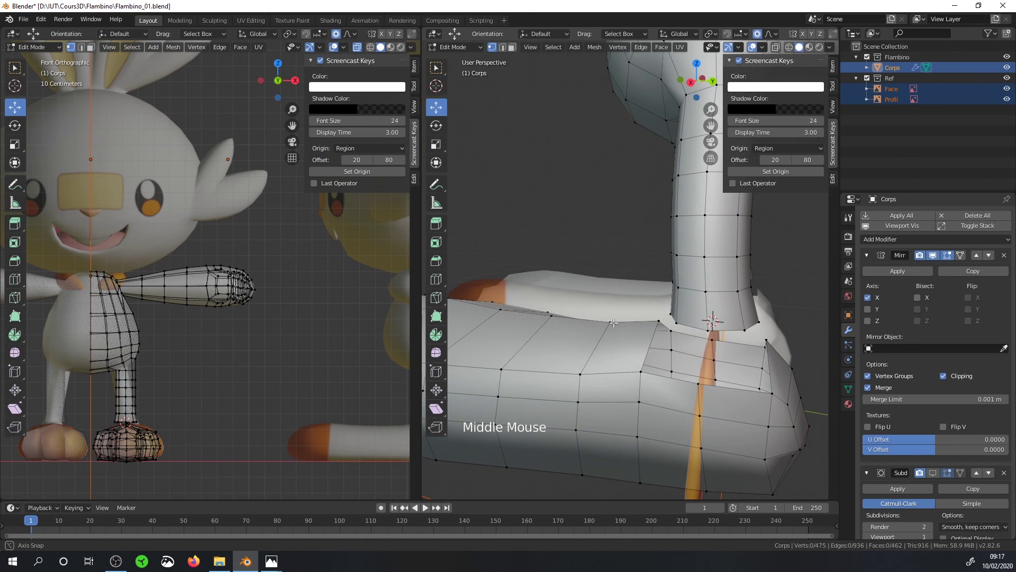
In edge select mode, select the hole's border on the foot together with the open border at the leg's lower end.
{"action": "left_click", "coordinate": [502, 47]}
{"action": "left_click", "coordinate": [711, 376], "text": "alt"}
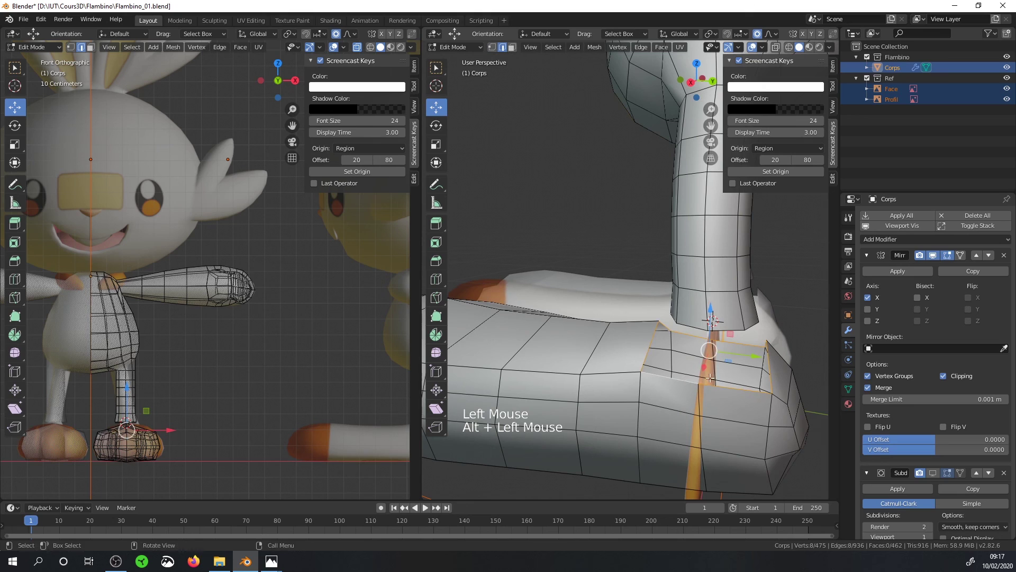
{"action": "middle_click_drag", "start_coordinate": [639, 380], "coordinate": [675, 357]}
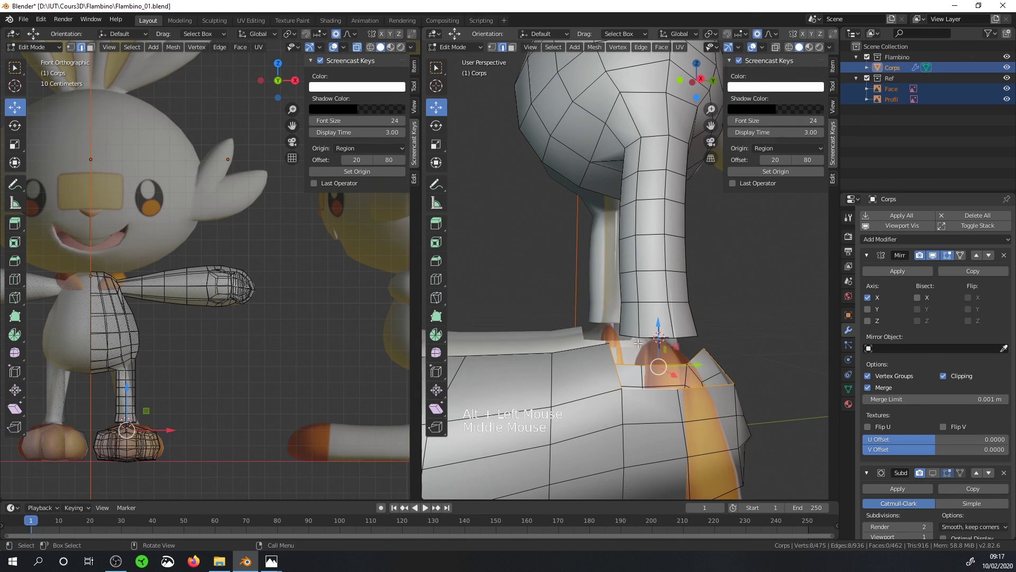
{"action": "left_click", "coordinate": [681, 351], "text": "alt+shift"}
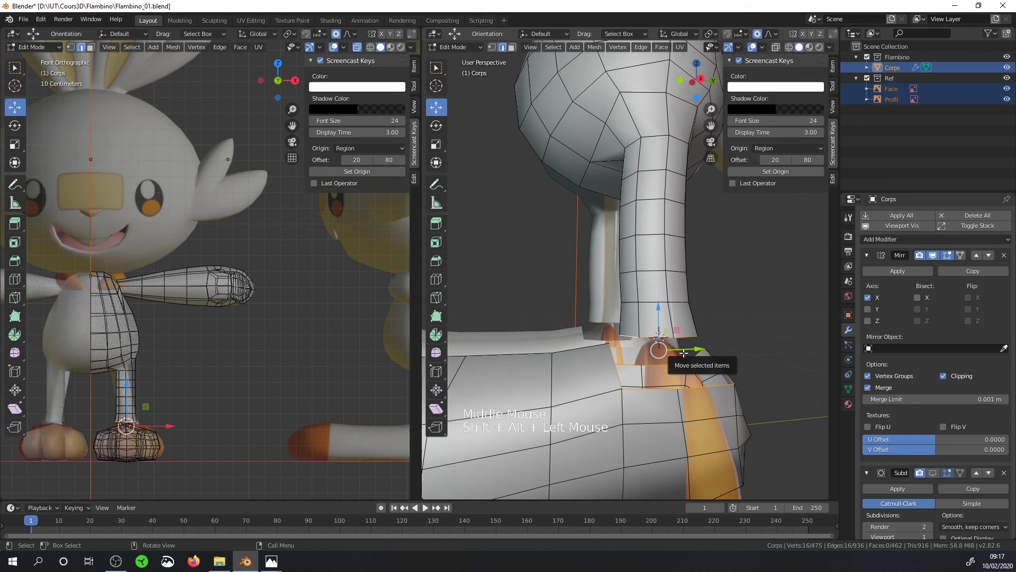
{"action": "middle_click_drag", "start_coordinate": [683, 352], "coordinate": [647, 363]}
{"action": "left_click", "coordinate": [646, 363], "text": "alt"}
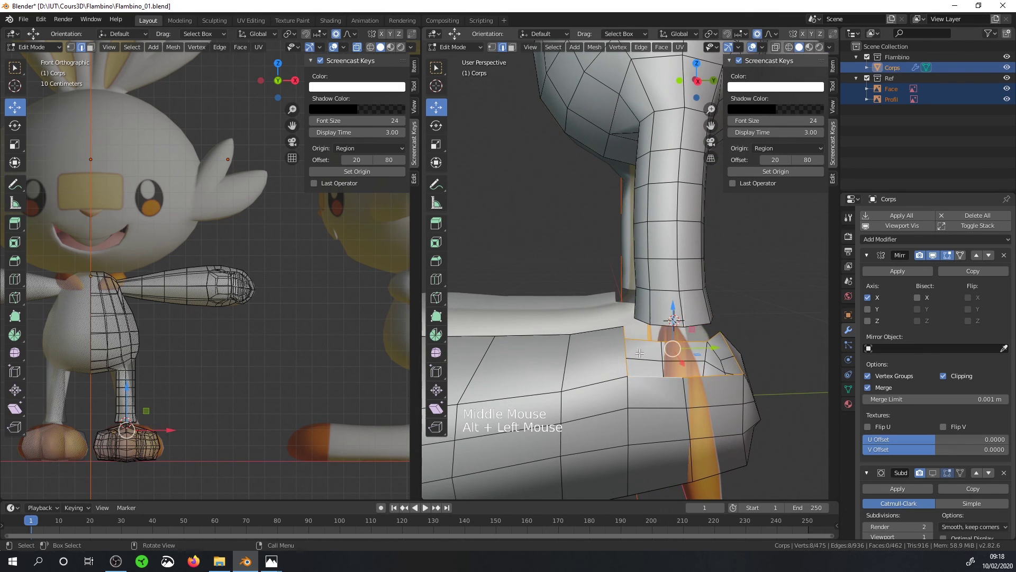
{"action": "left_click", "coordinate": [501, 48]}
{"action": "key", "text": "2"}
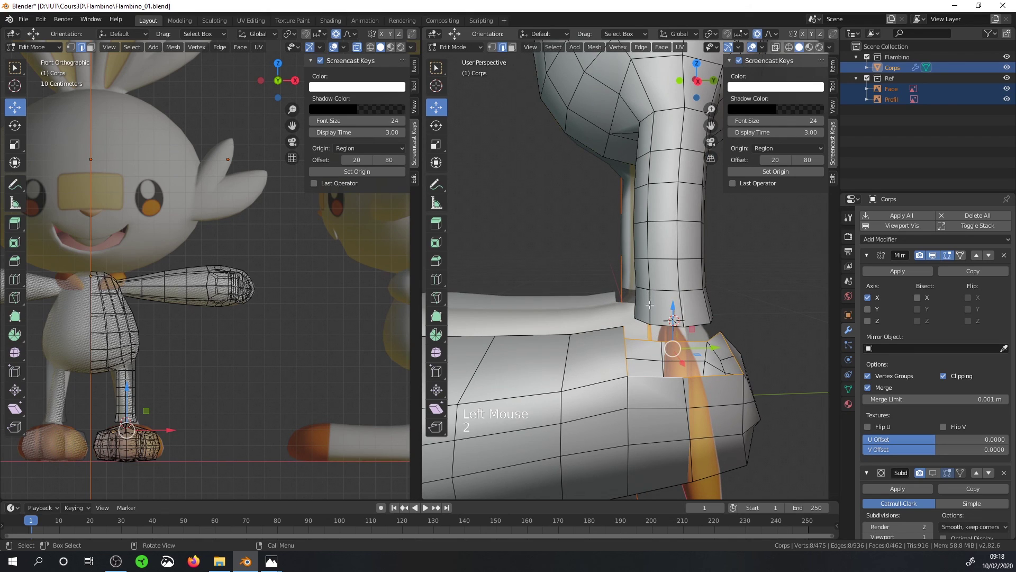
{"action": "left_click", "coordinate": [646, 317], "text": "alt+shift"}
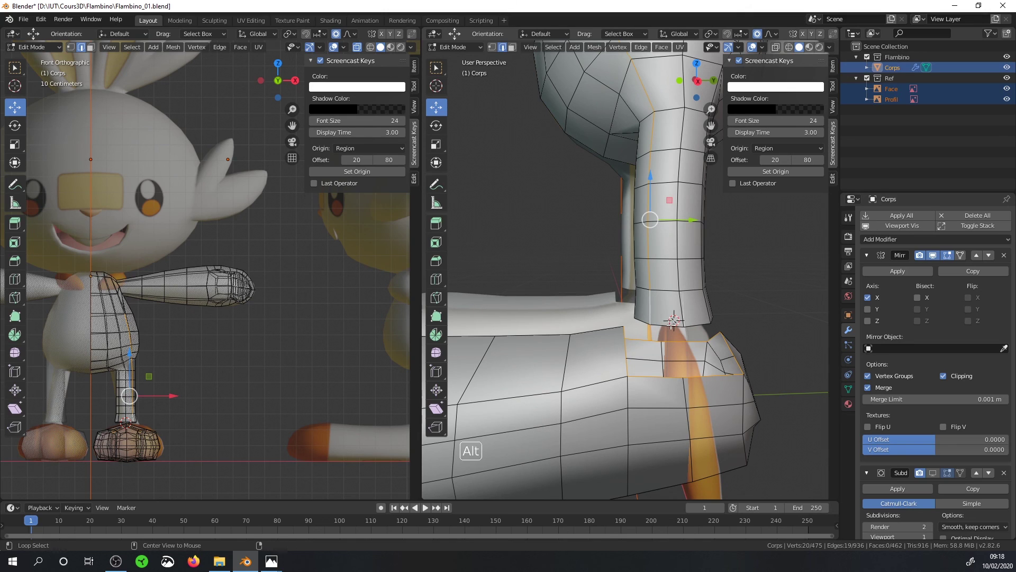
{"action": "left_click", "coordinate": [673, 321], "text": "alt"}
{"action": "left_click", "coordinate": [655, 381], "text": "alt+shift"}
{"action": "mouse_move", "coordinate": [655, 381]}
{"action": "middle_mouse_down"}
{"action": "mouse_move", "coordinate": [629, 366]}
{"action": "mouse_move", "coordinate": [666, 369]}
{"action": "middle_mouse_up"}
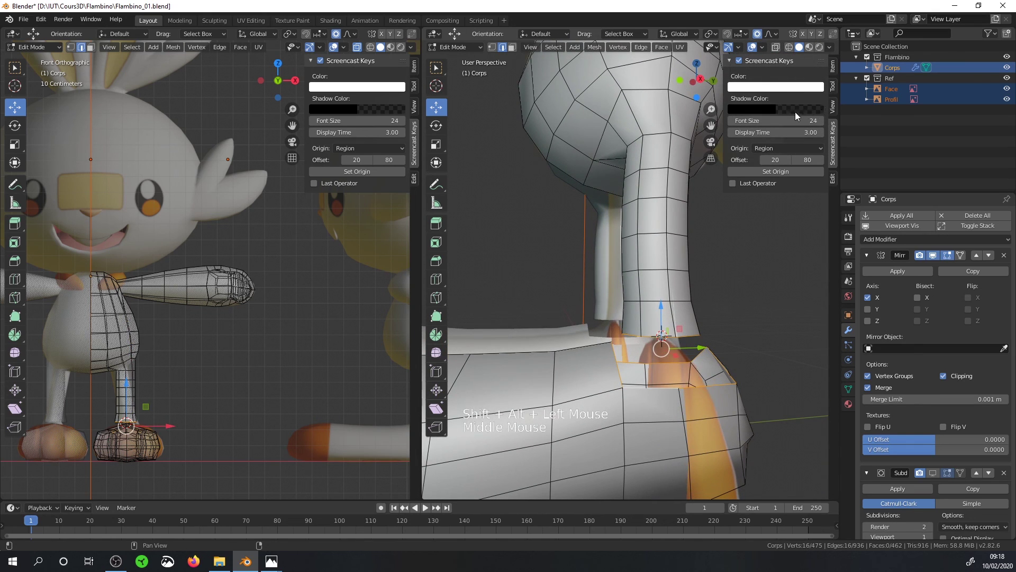
Add the Bridge Edge Loops command to Quick Favorites and bring up the favourites list.
{"action": "left_click", "coordinate": [642, 48]}
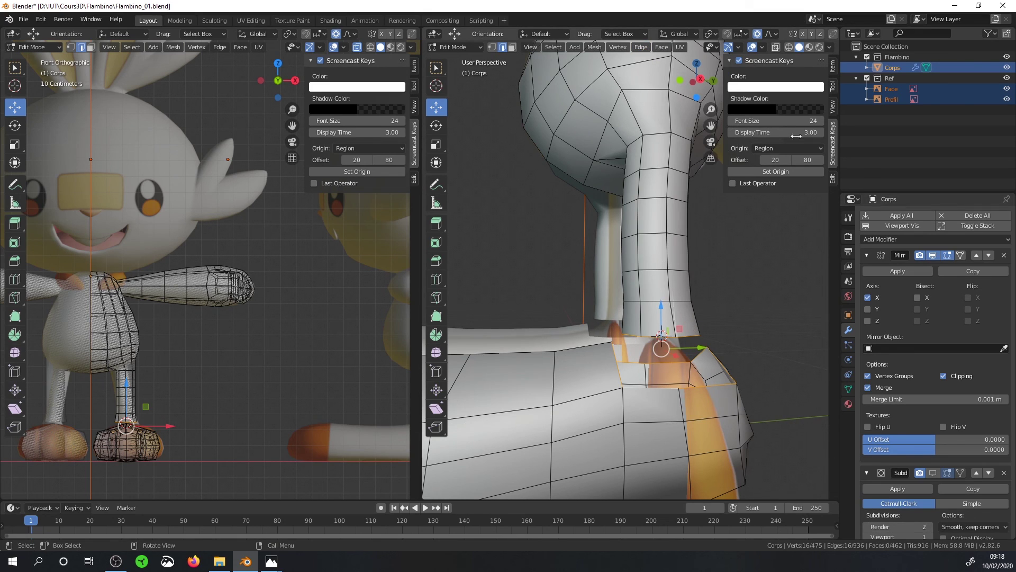
{"action": "left_click", "coordinate": [642, 48]}
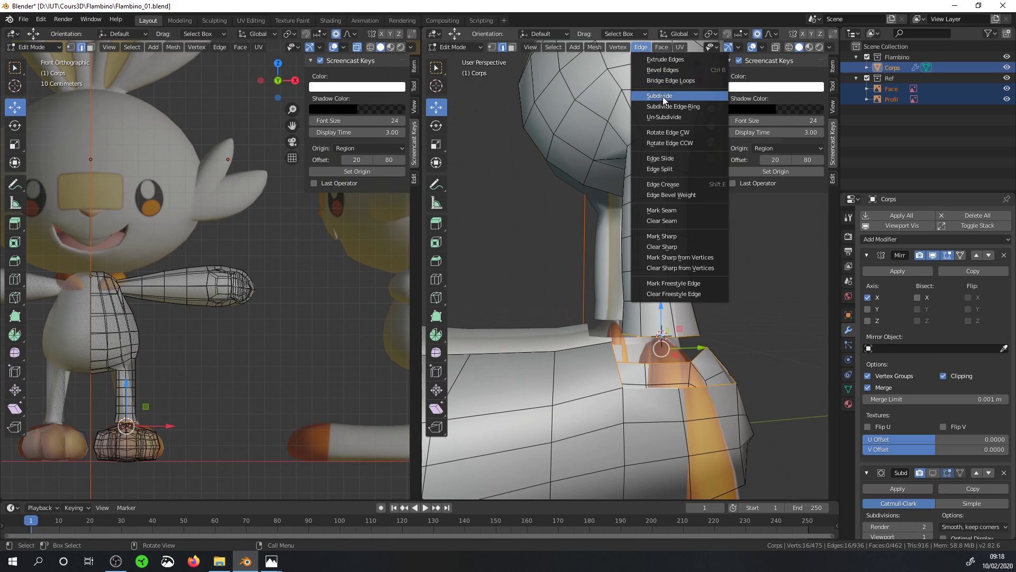
{"action": "right_click", "coordinate": [662, 81]}
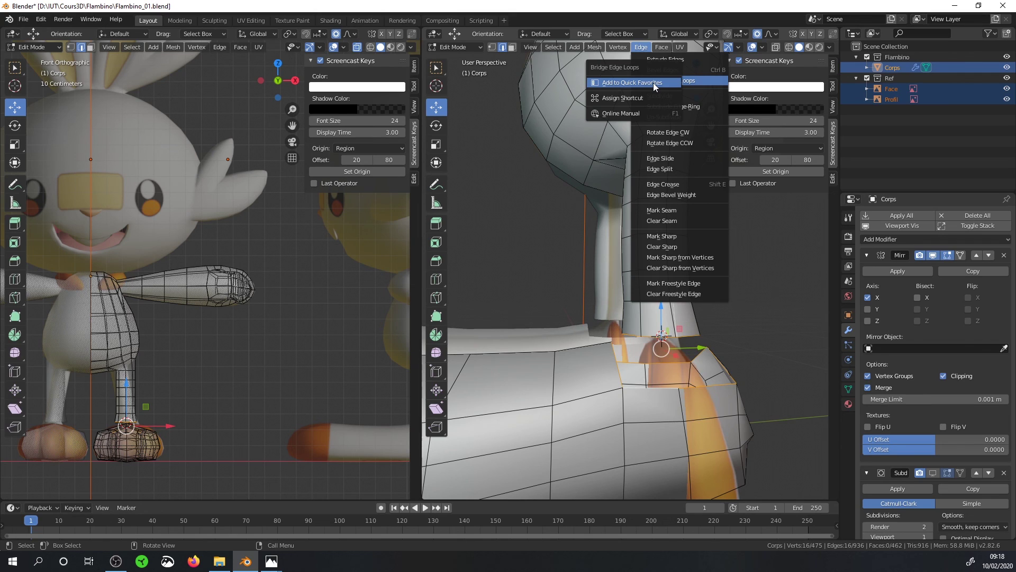
{"action": "left_click", "coordinate": [654, 83]}
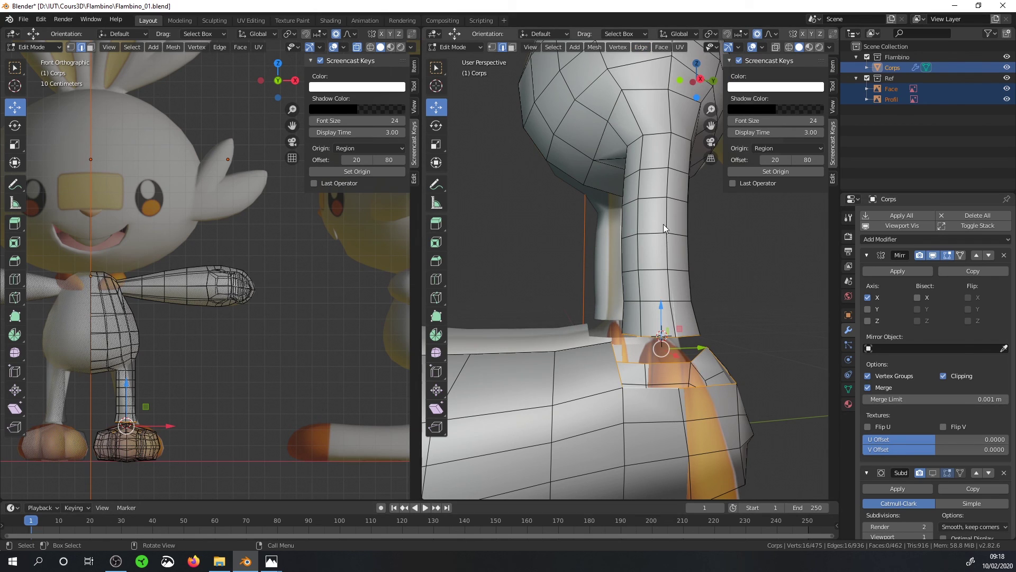
{"action": "key", "text": "q"}
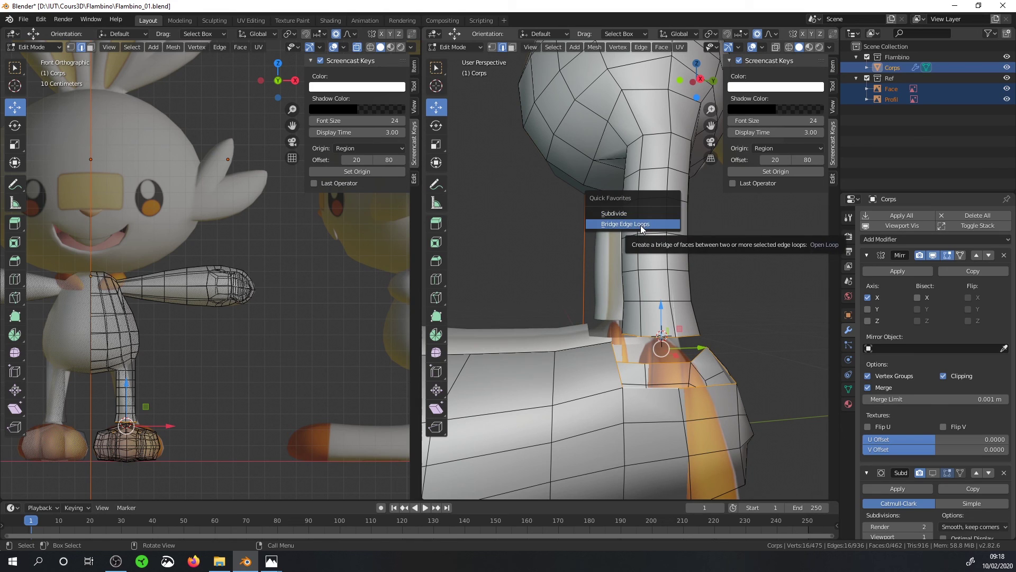
{"action": "left_click", "coordinate": [641, 224]}
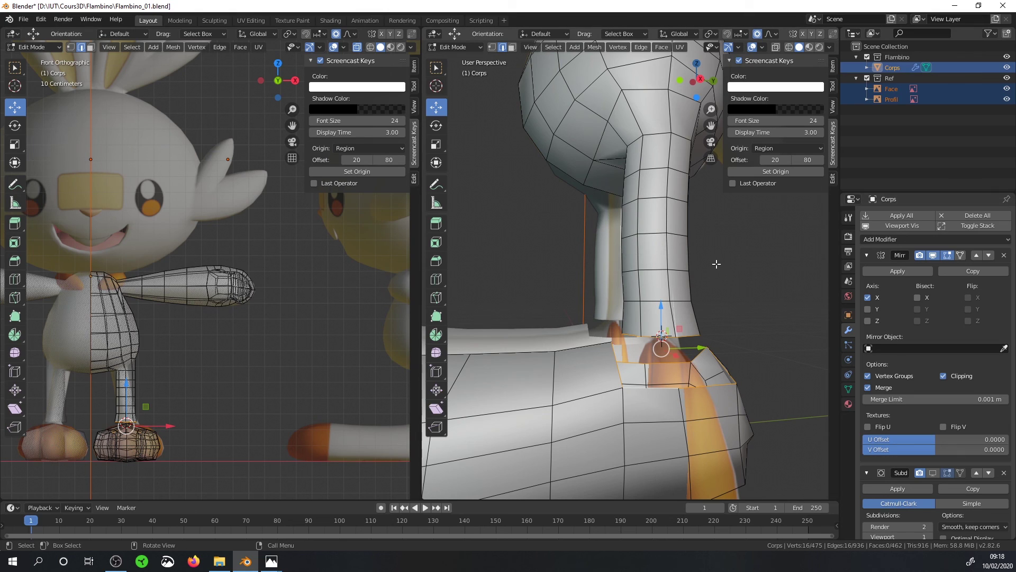
Join the foot's hole to the leg's lower end by running Bridge Edge Loops on the selected borders.
{"action": "key", "text": "F3"}
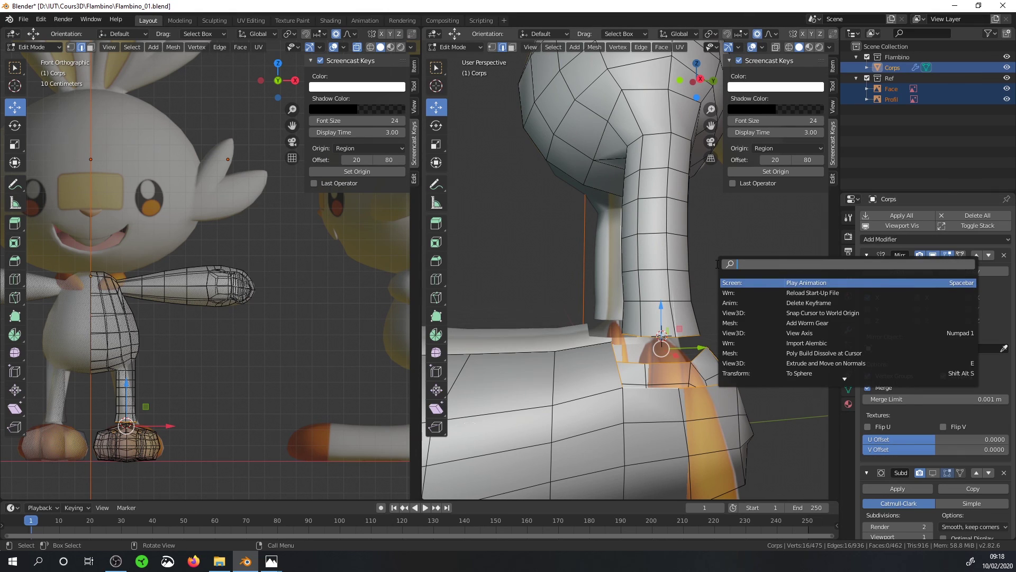
{"action": "type", "text": "BRID"}
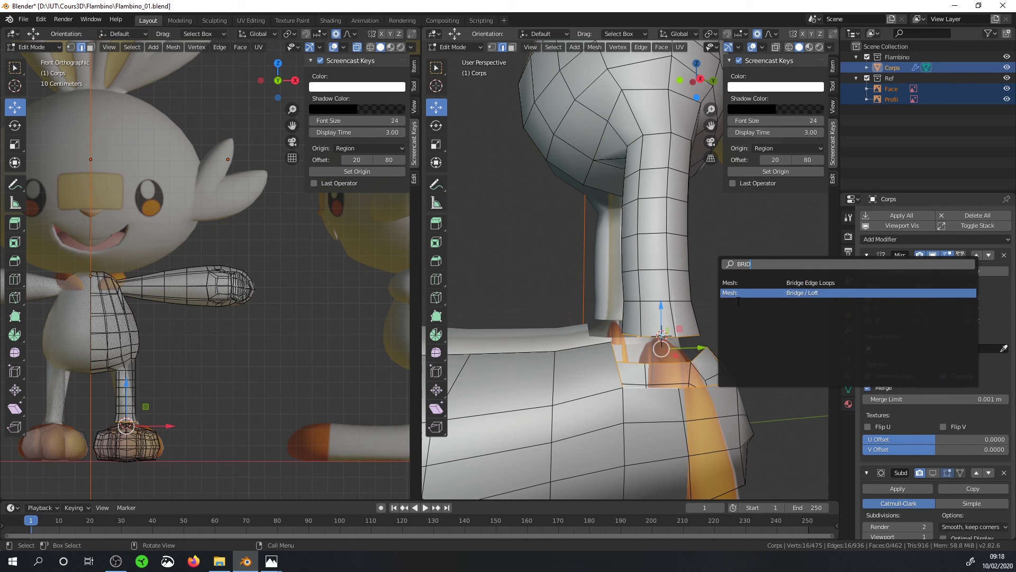
{"action": "left_click", "coordinate": [751, 283]}
{"action": "scroll", "coordinate": [722, 335], "scroll_direction": "down", "scroll_amount": 3}
{"action": "middle_click_drag", "start_coordinate": [721, 335], "coordinate": [583, 281]}
{"action": "scroll", "coordinate": [706, 351], "scroll_direction": "up", "scroll_amount": 4}
Return to Object Mode and hide the Ref collection to examine the body with its joined legs and feet.
{"action": "key", "text": "Tab"}
{"action": "scroll", "coordinate": [706, 371], "scroll_direction": "down", "scroll_amount": 4}
{"action": "middle_click_drag", "start_coordinate": [706, 371], "coordinate": [708, 390]}
{"action": "scroll", "coordinate": [708, 390], "scroll_direction": "down", "scroll_amount": 7}
{"action": "left_click", "coordinate": [1006, 78]}
{"action": "scroll", "coordinate": [593, 307], "scroll_direction": "down", "scroll_amount": 2}
{"action": "middle_click_drag", "start_coordinate": [593, 307], "coordinate": [653, 248]}
{"action": "scroll", "coordinate": [607, 252], "scroll_direction": "up", "scroll_amount": 5}
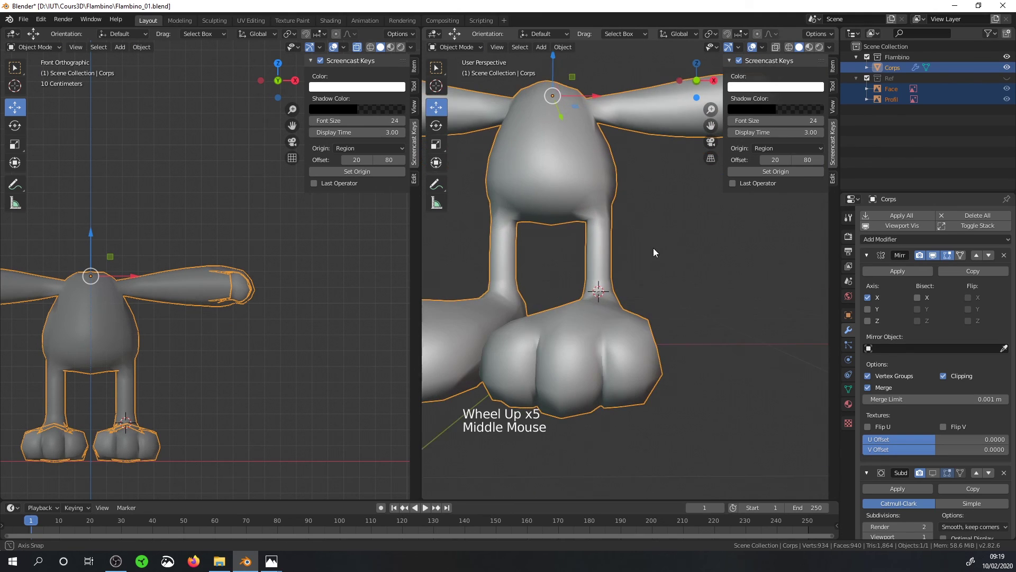
In Edit Mode, add a loop cut around the top of the leg where it meets the body, and return to Object Mode.
{"action": "key", "text": "Tab"}
{"action": "scroll", "coordinate": [604, 216], "scroll_direction": "up", "scroll_amount": 2}
{"action": "middle_click_drag", "start_coordinate": [569, 184], "coordinate": [628, 182]}
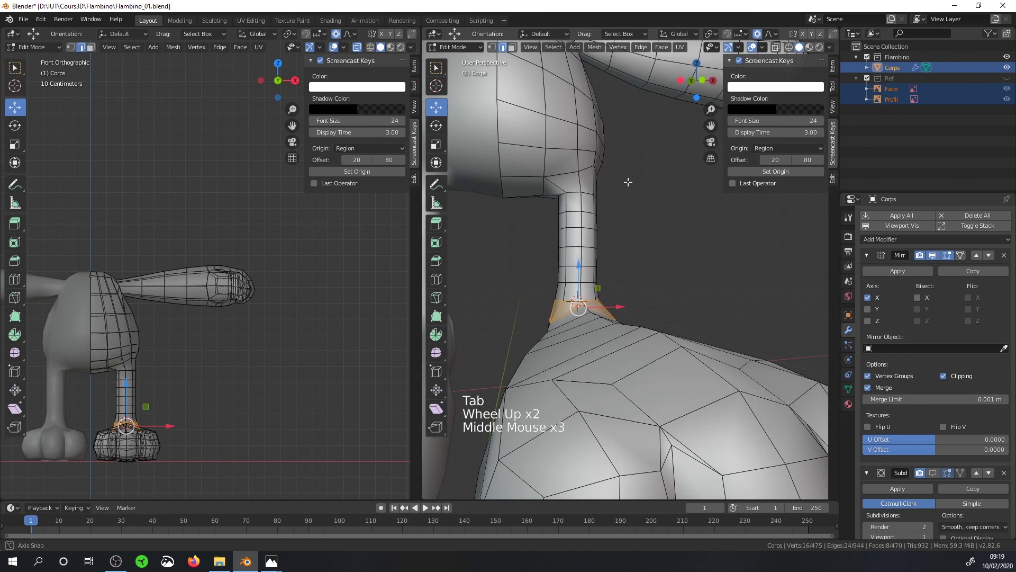
{"action": "left_click", "coordinate": [565, 186]}
{"action": "left_click", "coordinate": [512, 47]}
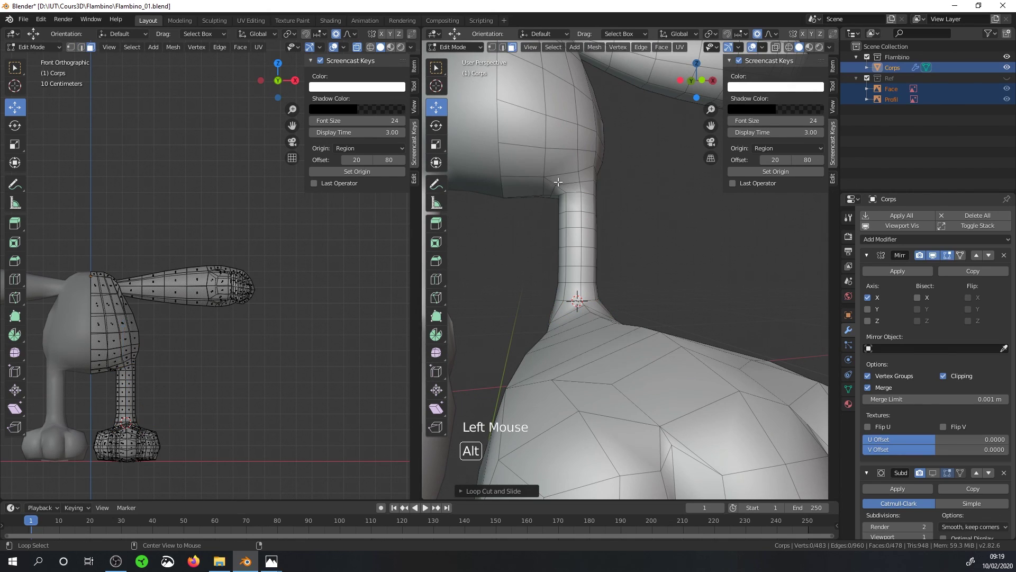
{"action": "double_click", "coordinate": [437, 359]}
{"action": "key", "text": "Tab"}
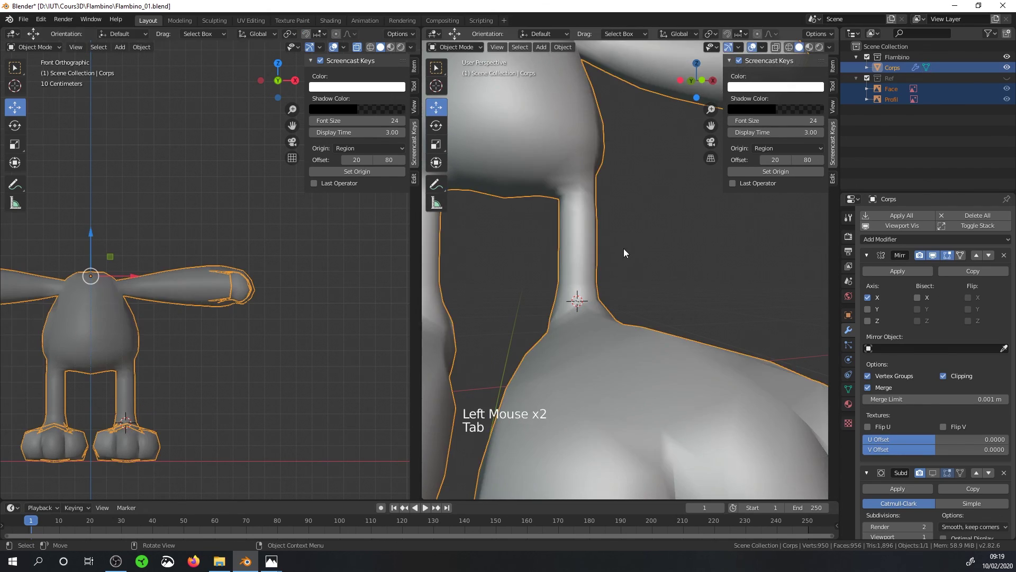
Back in Edit Mode, add a loop cut around the ankle where the leg joins the foot.
{"action": "middle_click_drag", "start_coordinate": [576, 294], "coordinate": [464, 283]}
{"action": "key", "text": "Tab"}
{"action": "scroll", "coordinate": [654, 311], "scroll_direction": "up", "scroll_amount": 2}
{"action": "key", "text": "ctrl+r"}
{"action": "left_click", "coordinate": [654, 310]}
Select the two face loops on either side of the ankle's new edge loop, and switch to Object Mode to check the joint.
{"action": "left_click", "coordinate": [650, 305], "text": "alt"}
{"action": "left_click", "coordinate": [652, 322], "text": "alt+shift"}
{"action": "mouse_move", "coordinate": [676, 242]}
{"action": "left_mouse_down"}
{"action": "mouse_move", "coordinate": [686, 236]}
{"action": "mouse_move", "coordinate": [676, 242]}
{"action": "left_mouse_up"}
{"action": "scroll", "coordinate": [676, 243], "scroll_direction": "down", "scroll_amount": 2}
{"action": "middle_click_drag", "start_coordinate": [676, 243], "coordinate": [704, 275]}
{"action": "key", "text": "Tab"}
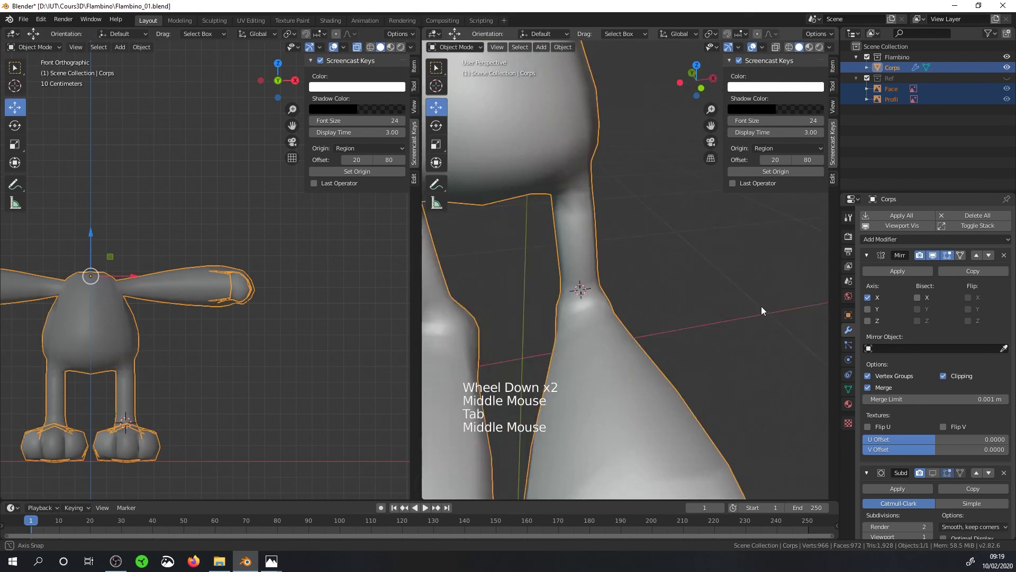